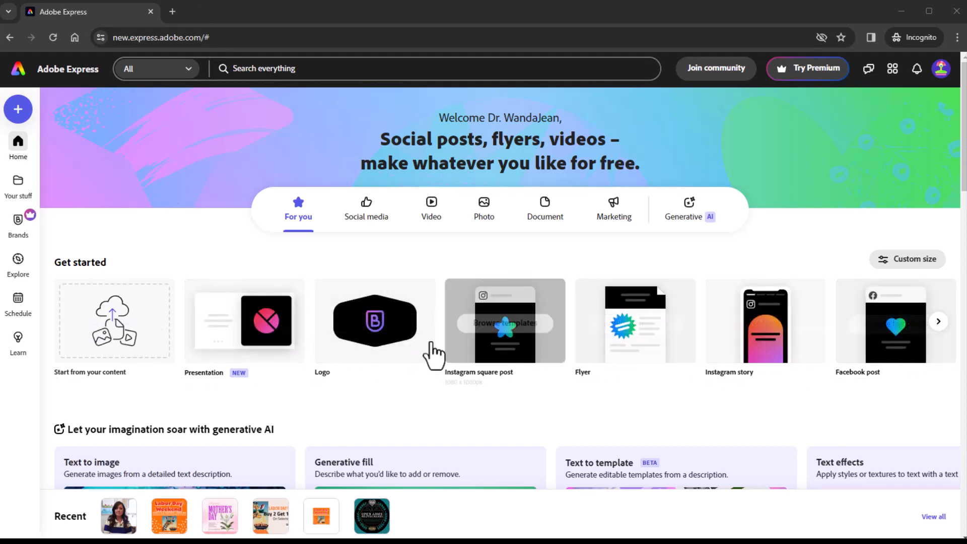
- Look through the home page's get-started formats, generative AI tools, quick actions, template collections and featured add-ons
left_click(939, 322)
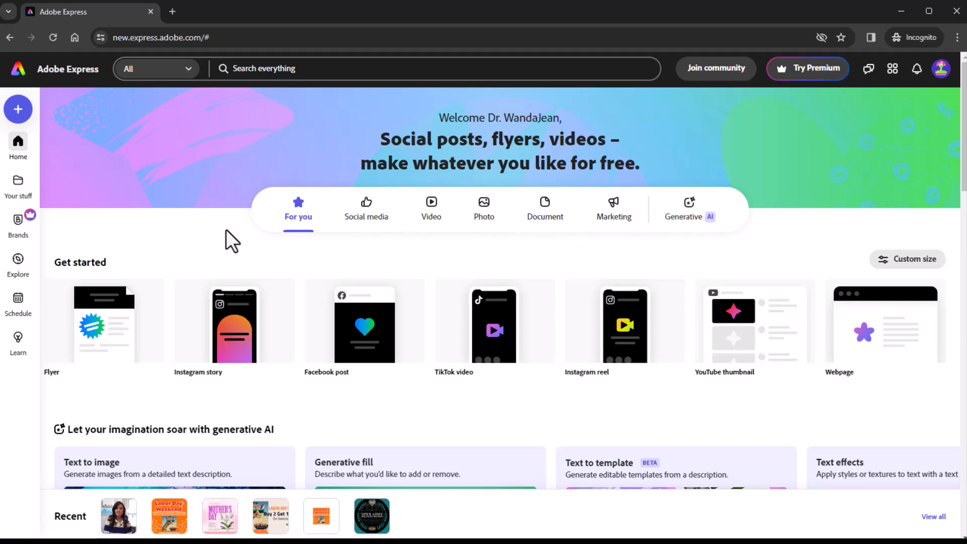
scroll(228, 228, "down", 3)
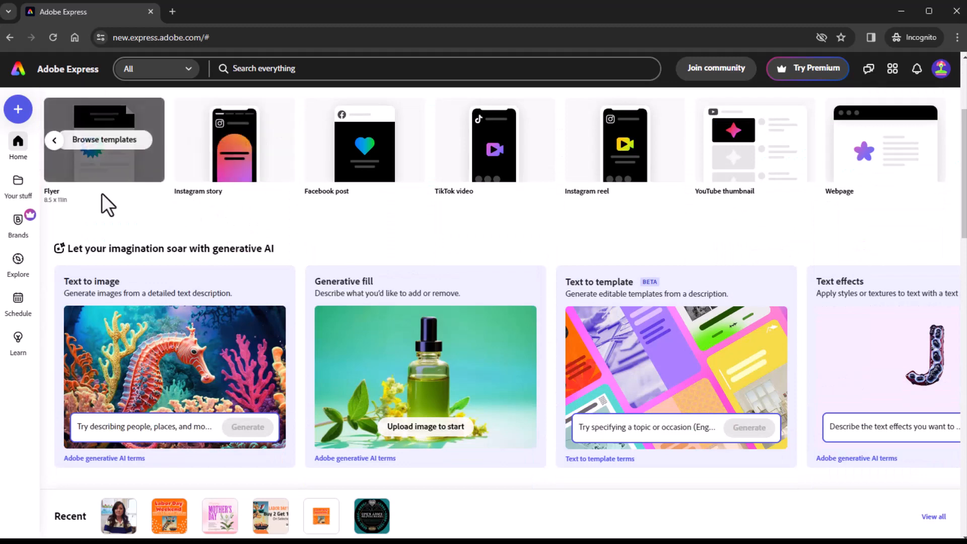
scroll(467, 245, "down", 5)
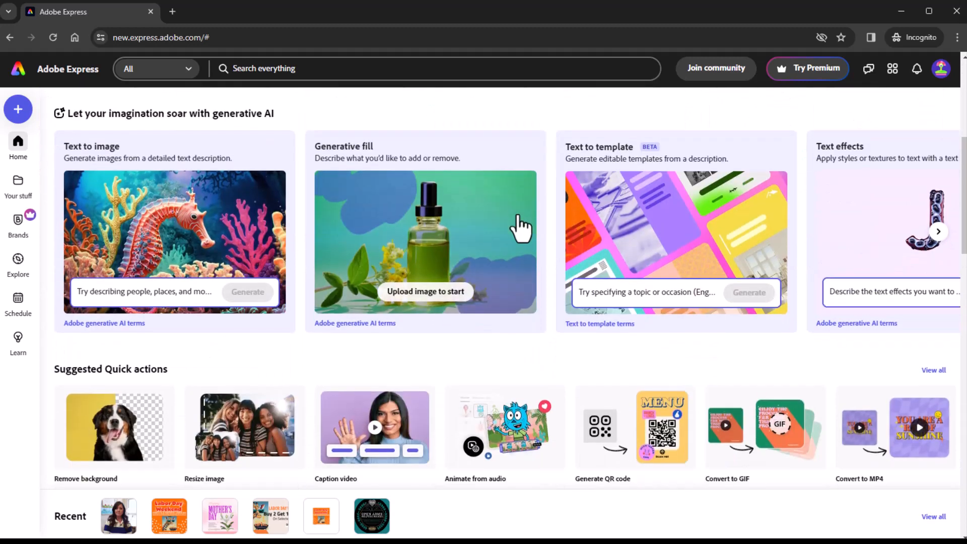
scroll(471, 259, "down", 3)
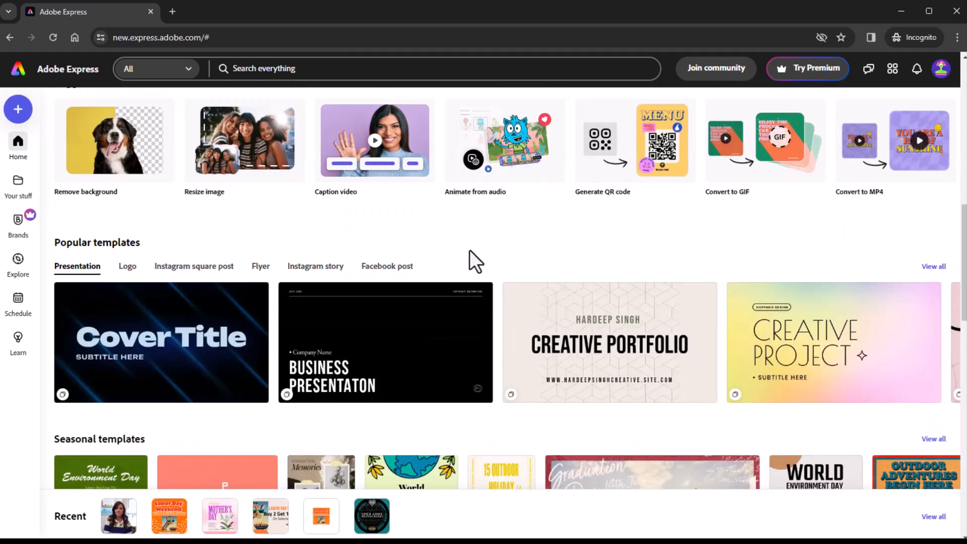
scroll(469, 248, "down", 5)
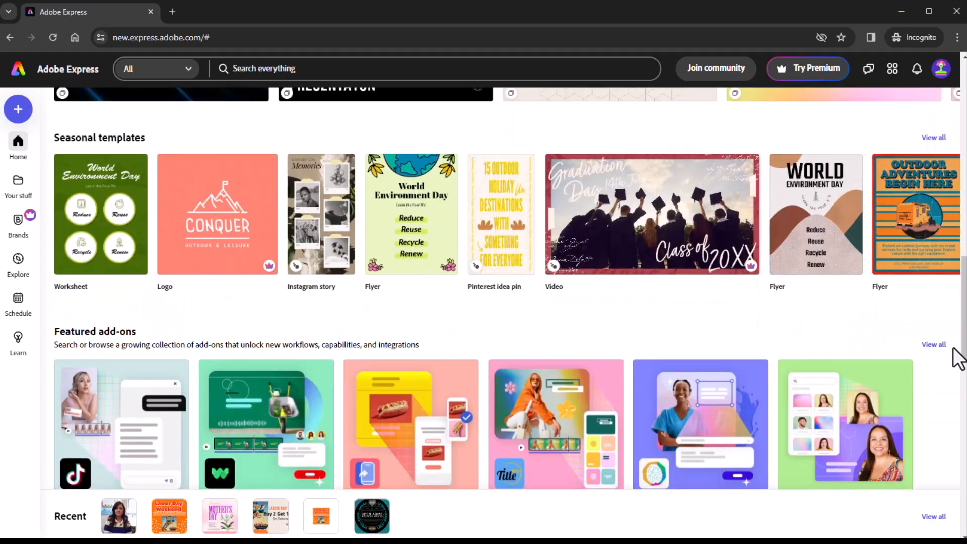
left_click_drag(964, 327, 964, 131)
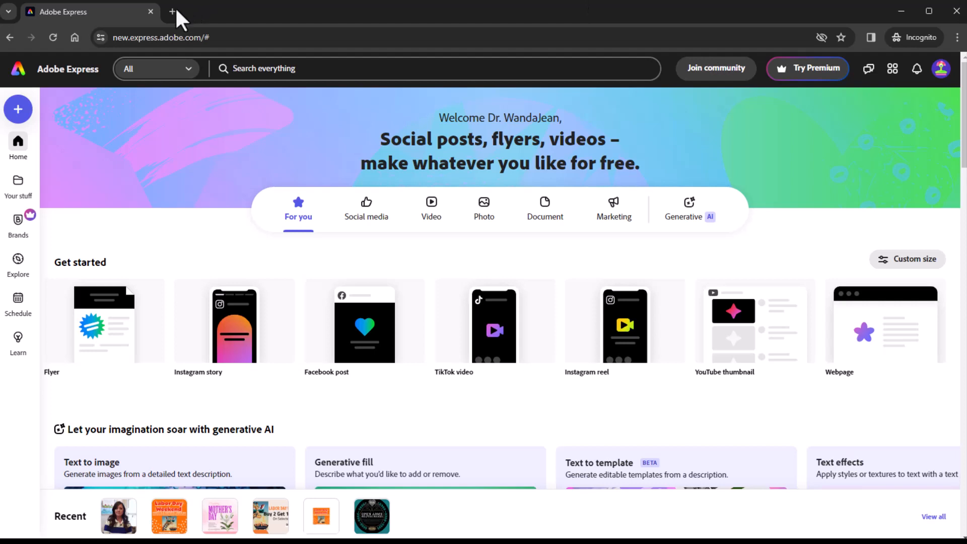
- Search for "mother's day", look through the results, and limit them to templates
left_click(288, 69)
type("mother's day")
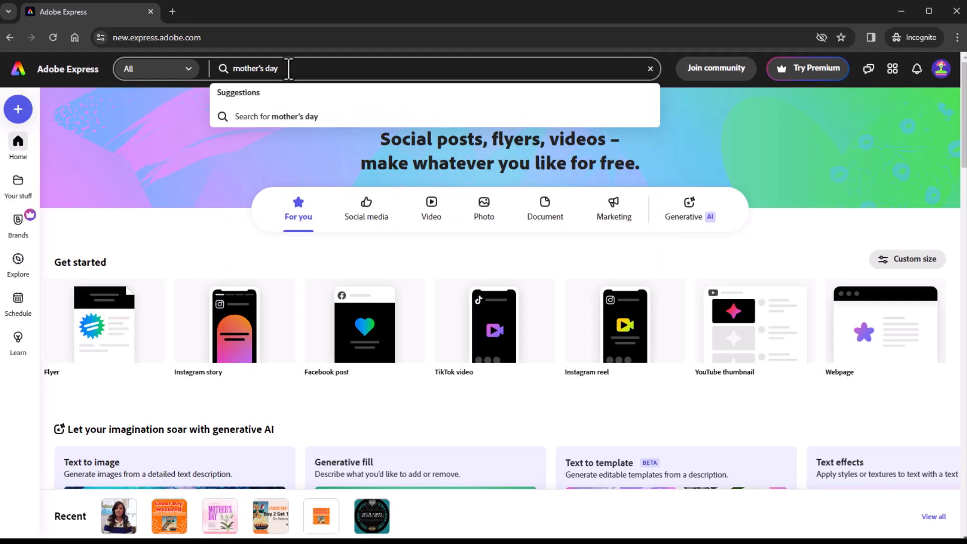
key("Return")
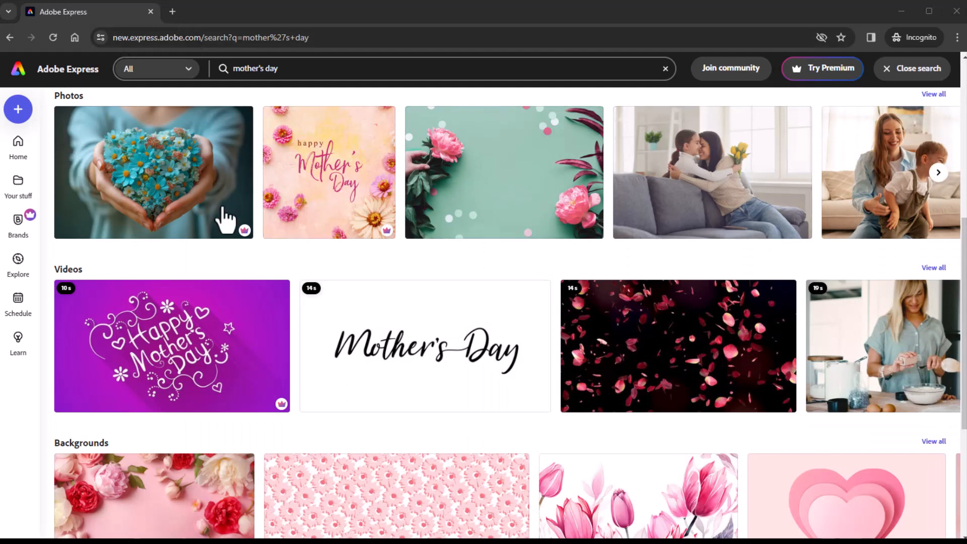
scroll(225, 221, "down", 5)
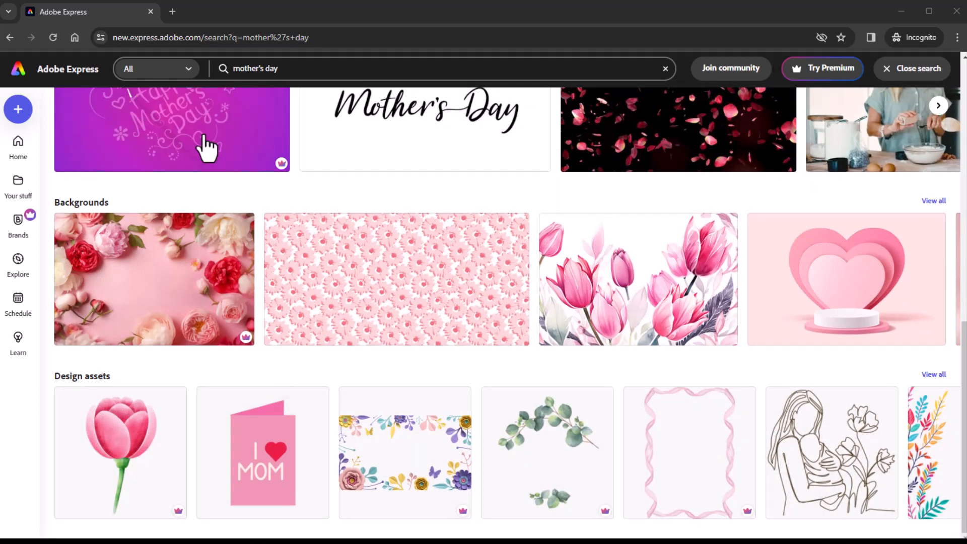
scroll(183, 5, "up", 5)
scroll(272, 234, "up", 5)
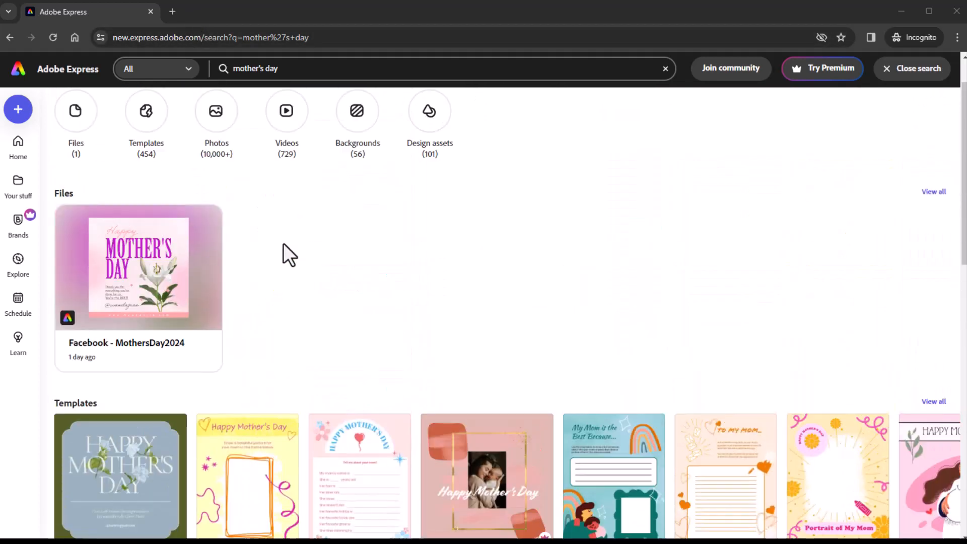
scroll(283, 243, "up", 1)
left_click(195, 71)
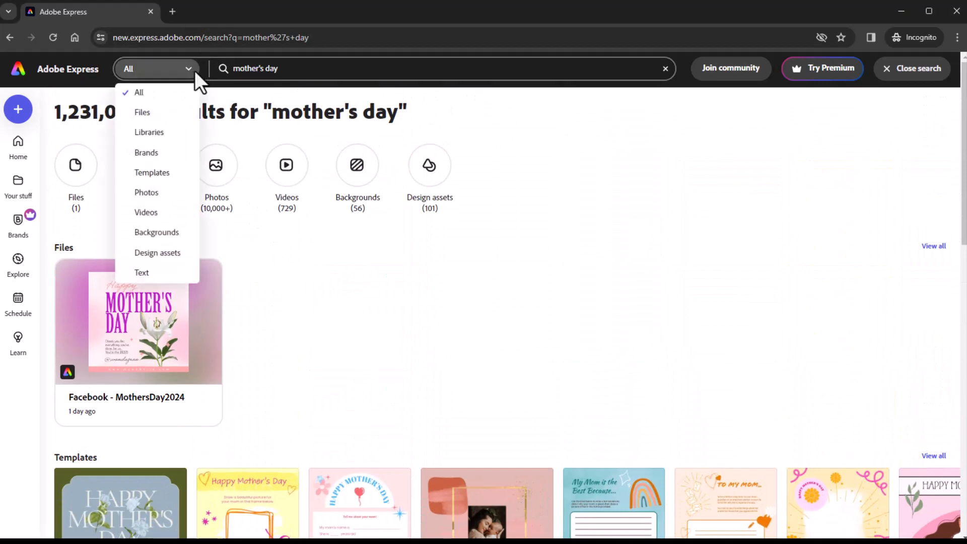
left_click(169, 172)
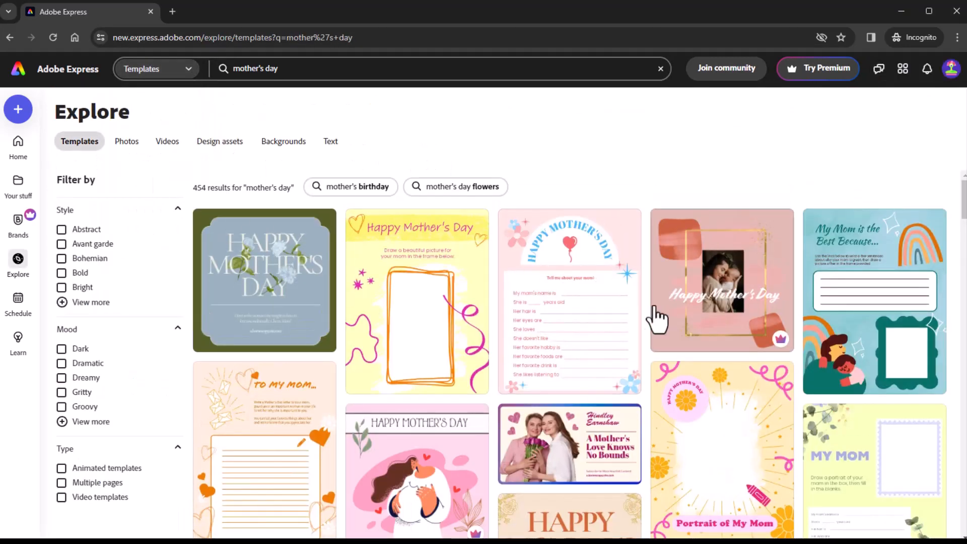
- Browse the Mother's Day templates and open the Colorful Simple Happy Mother's Day Instagram Square Post for customizing
scroll(550, 316, "down", 5)
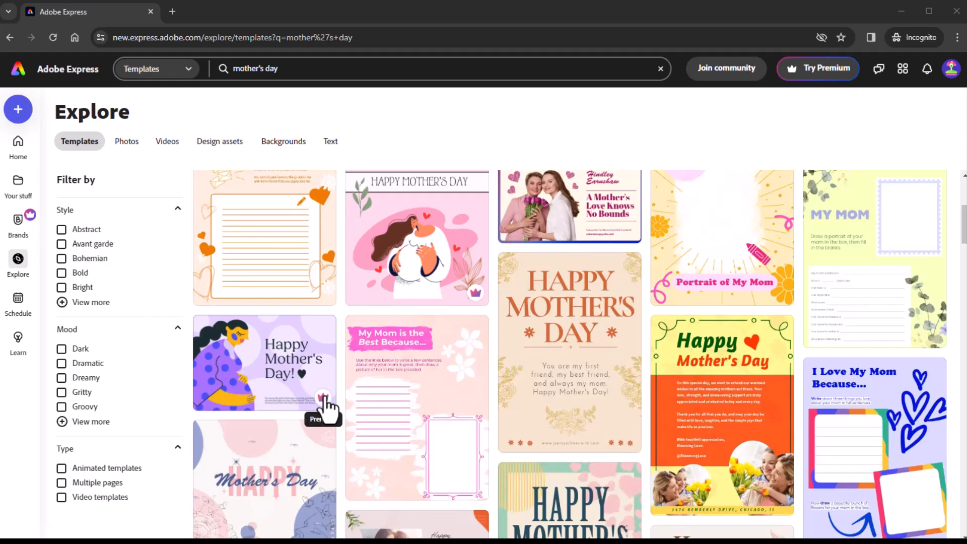
scroll(557, 380, "down", 5)
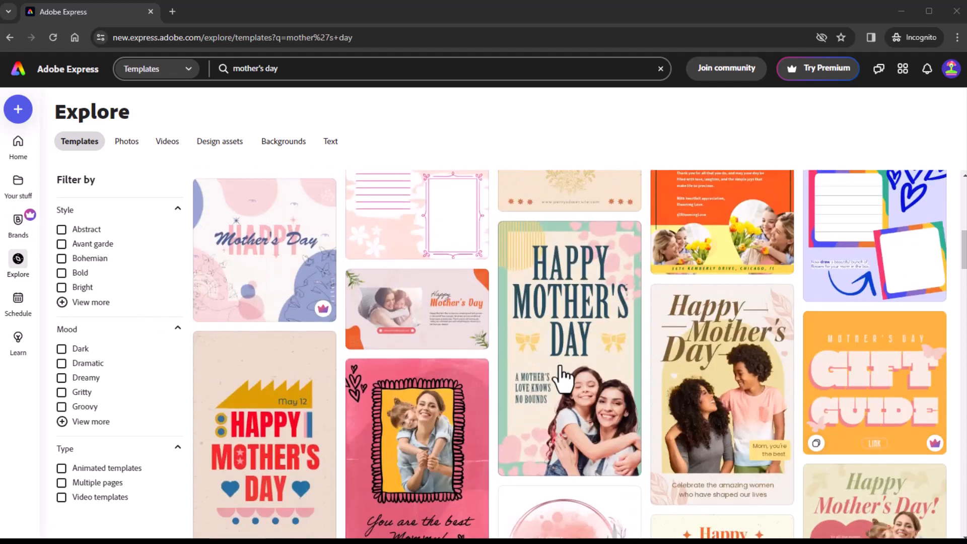
scroll(563, 377, "down", 4)
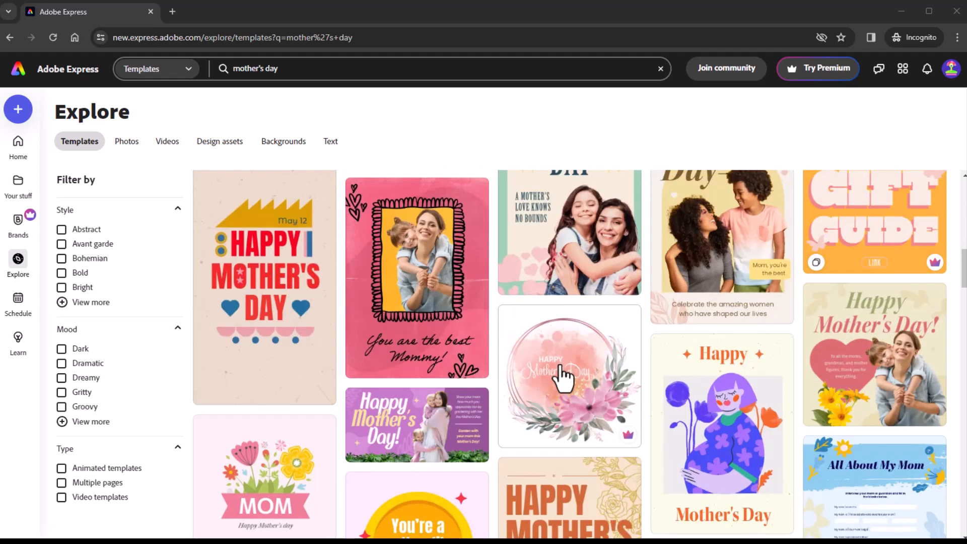
scroll(565, 379, "down", 1)
scroll(565, 378, "down", 2)
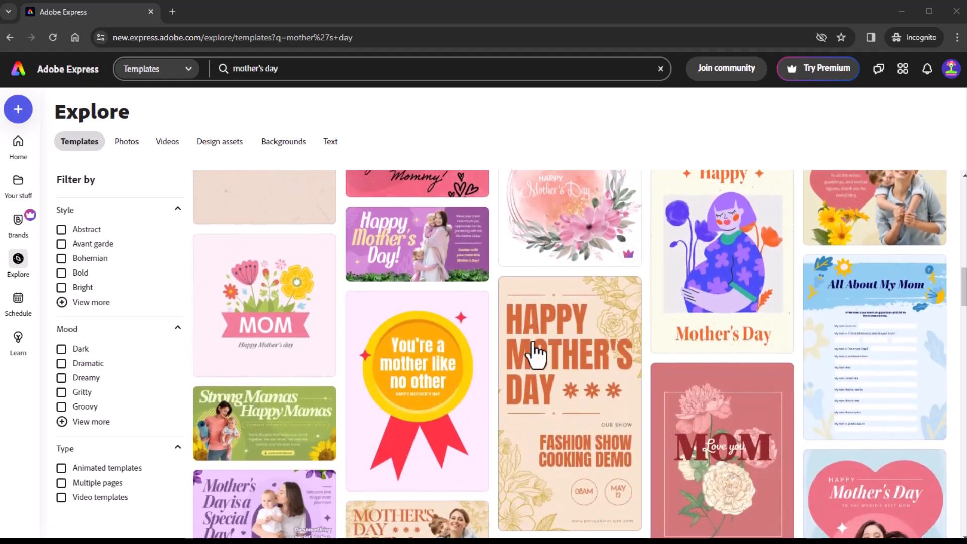
left_click(262, 314)
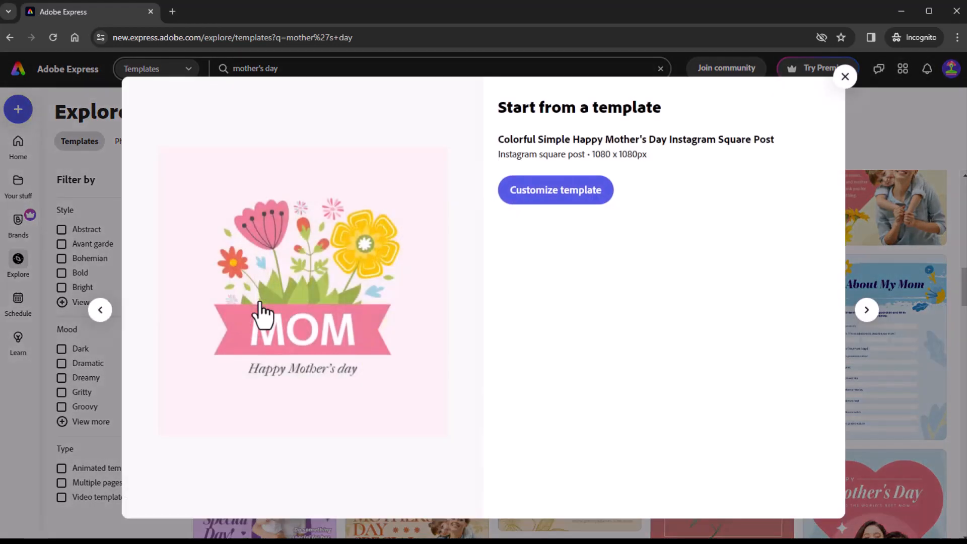
left_click(545, 192)
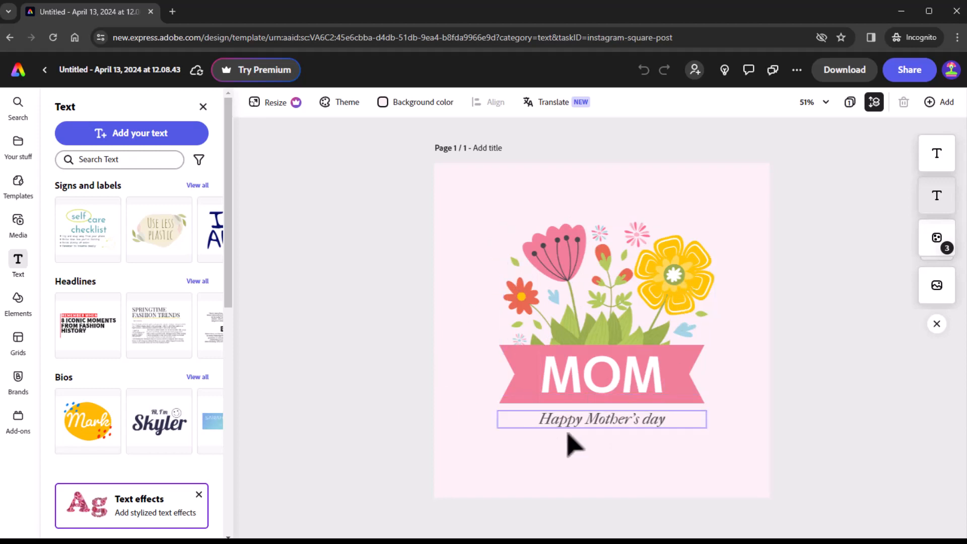
- Set the MOM text on the pink ribbon to the recommended Birra Stout font
left_click(597, 388)
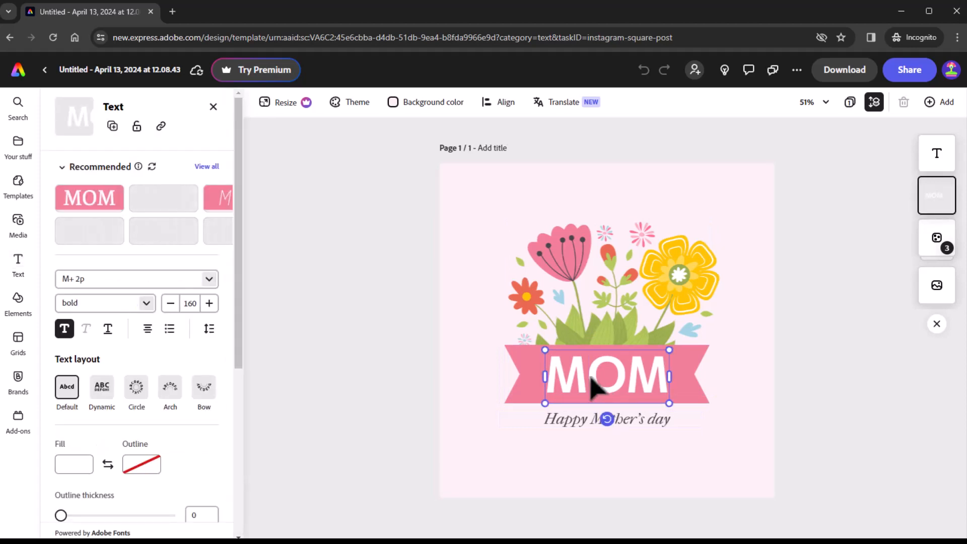
left_click(596, 388)
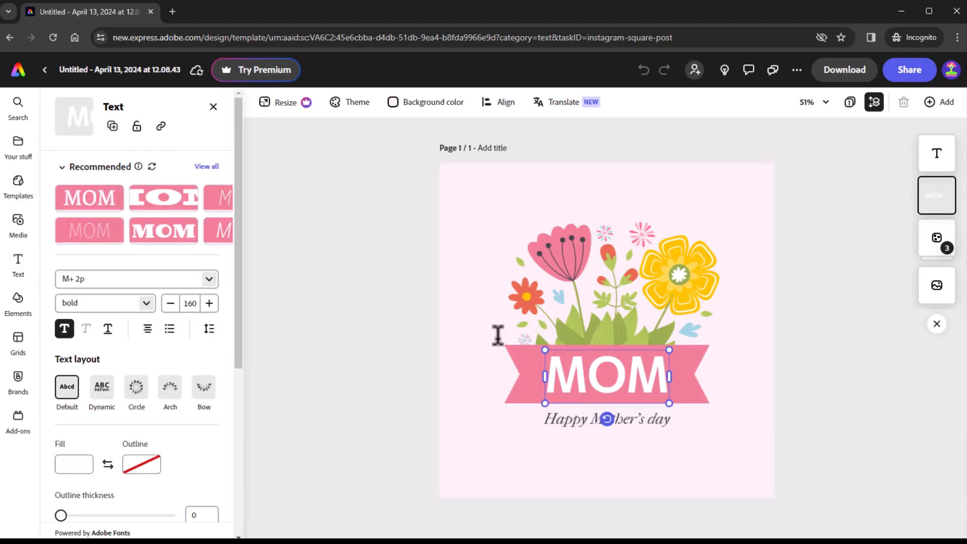
left_click(213, 216)
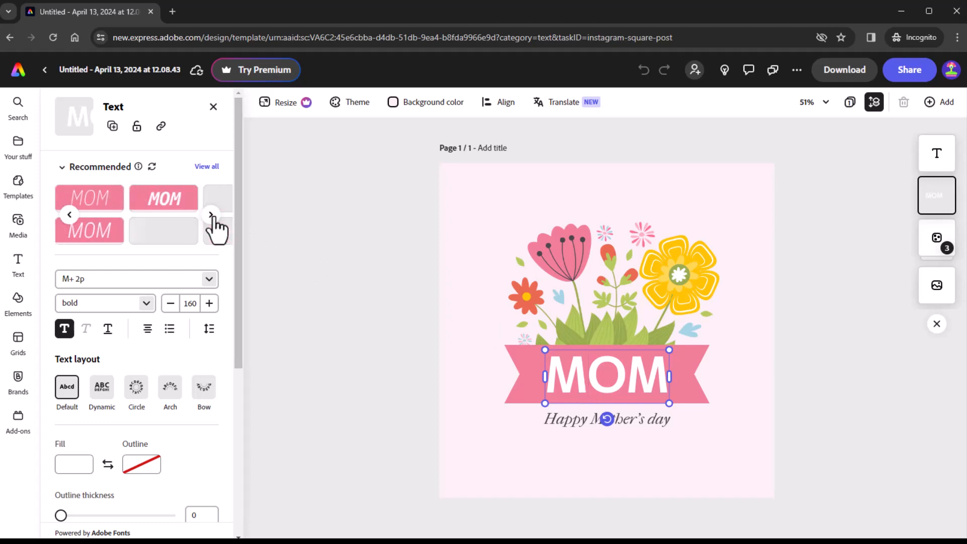
left_click(152, 207)
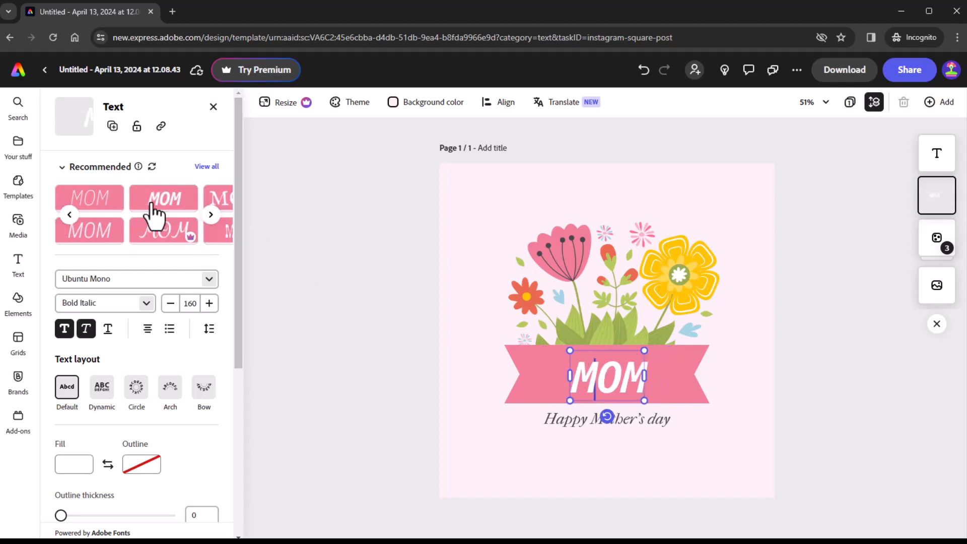
left_click(211, 215)
left_click(114, 230)
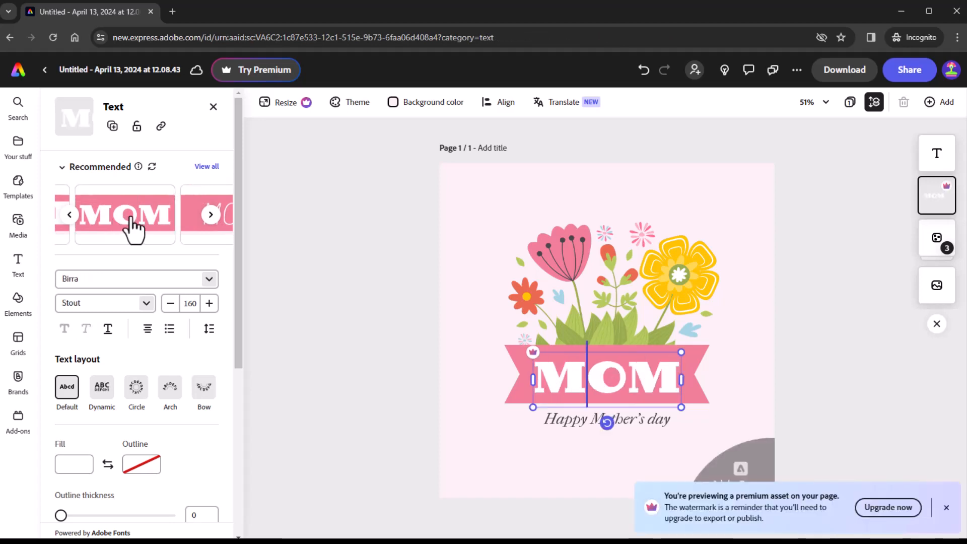
- Replace MOM with the mother's first name in capitals, scaled to size 115 and centred on the pink ribbon
double_click(619, 381)
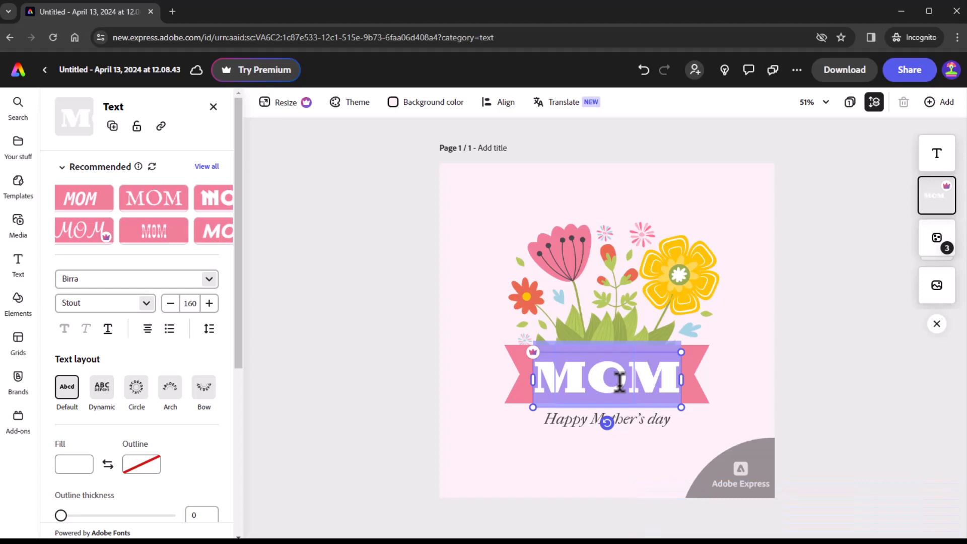
type("NICOLE")
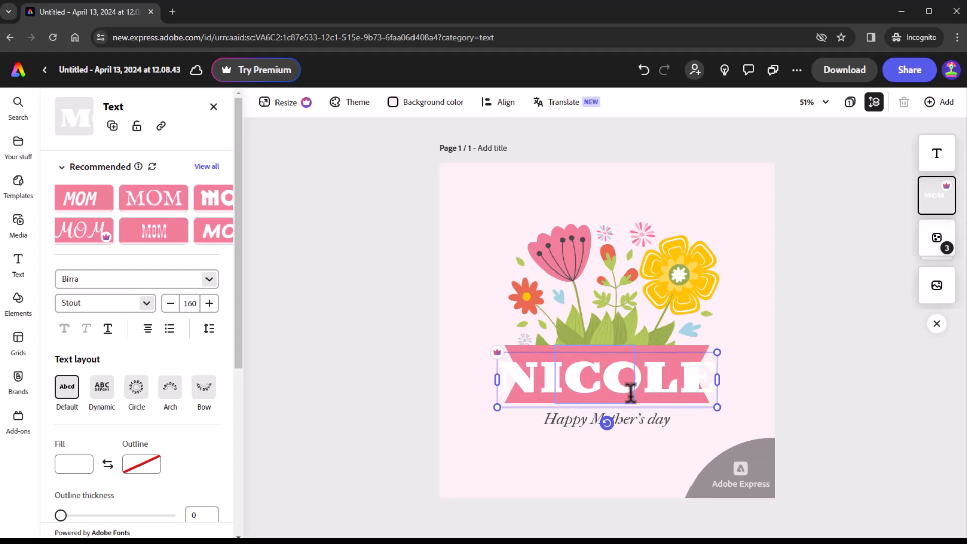
left_click_drag(718, 406, 655, 391)
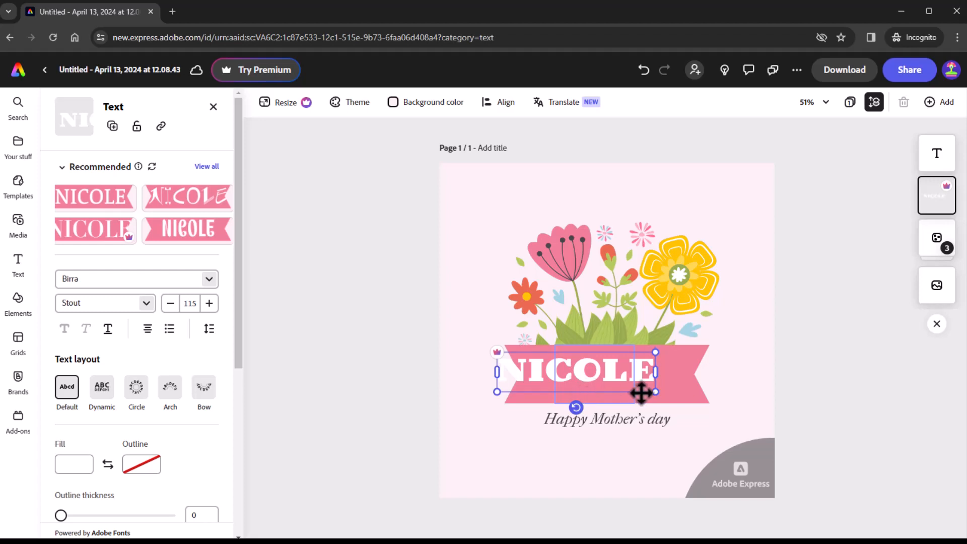
left_click_drag(641, 392, 668, 396)
left_click_drag(670, 395, 672, 399)
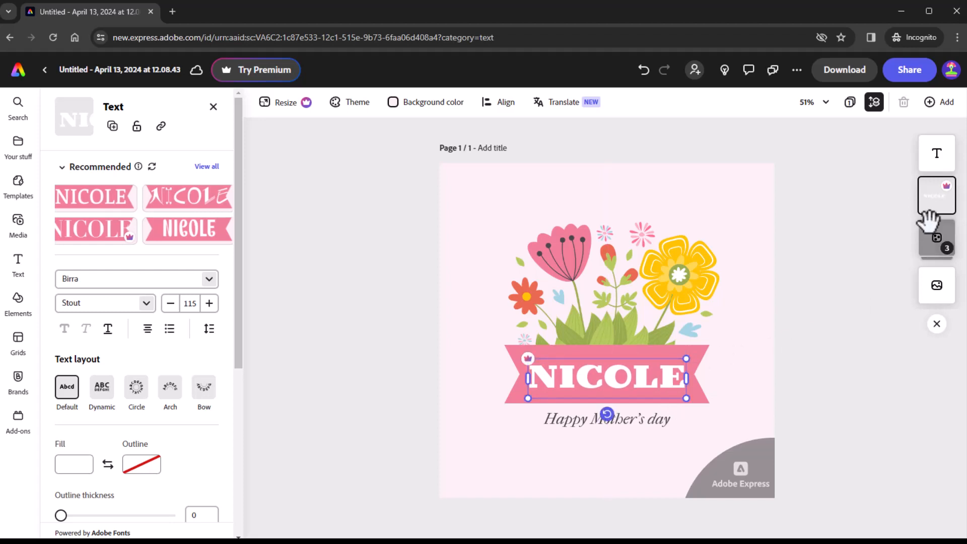
- Add a second line with "from" and the sender's name under "Happy Mother's day", and set that text to the recommended Acuta Book font
left_click(934, 246)
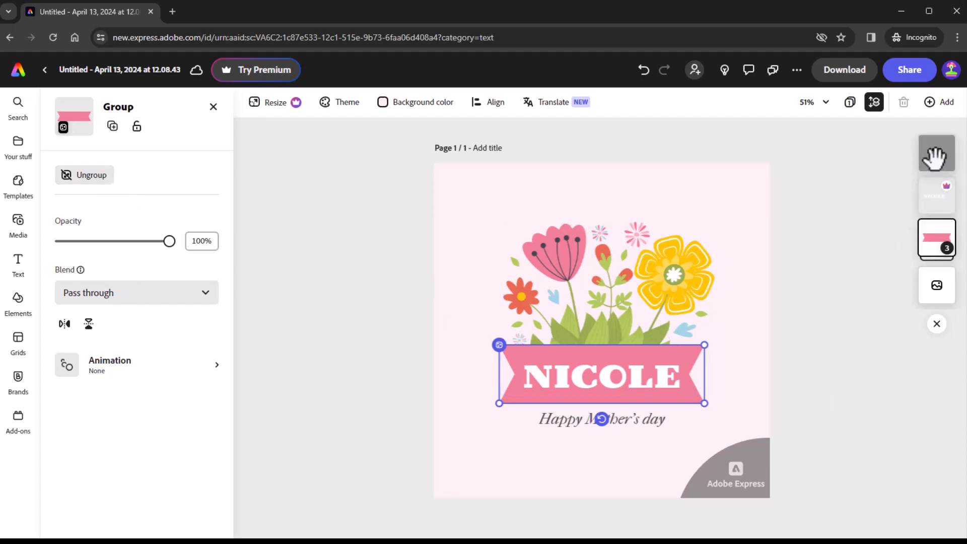
left_click(935, 153)
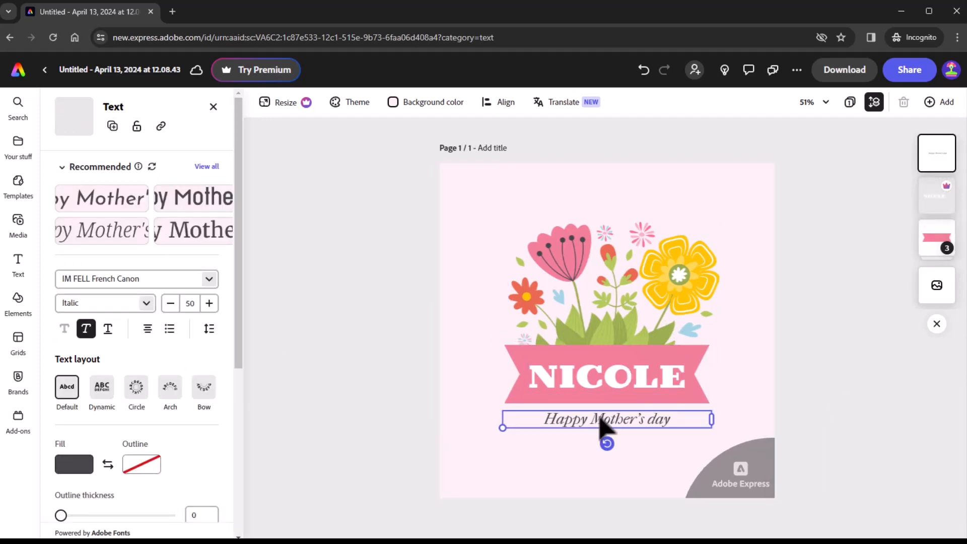
left_click(667, 418)
double_click(675, 418)
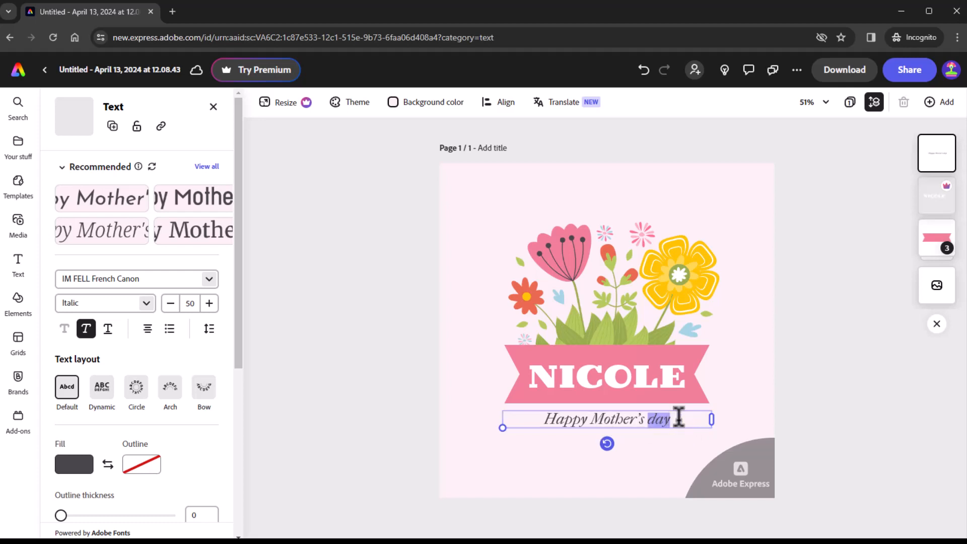
key("Return")
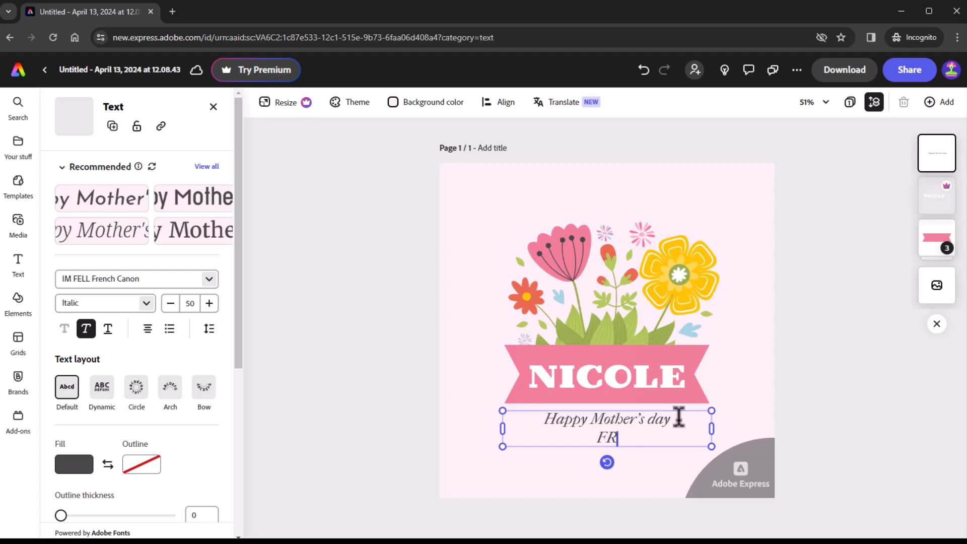
type("from Wandajean")
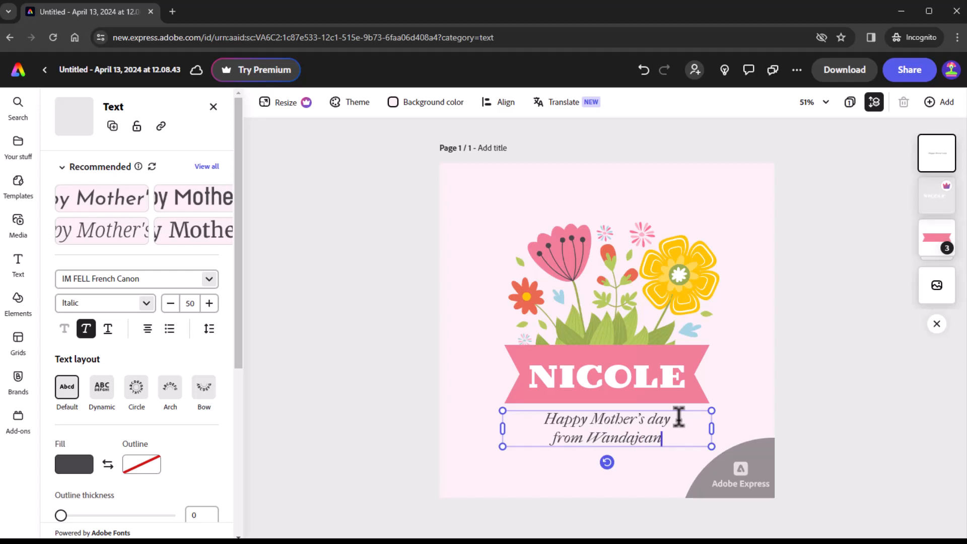
key("BackSpace")
key("BackSpace")
key("BackSpace")
key("BackSpace")
type("Jean")
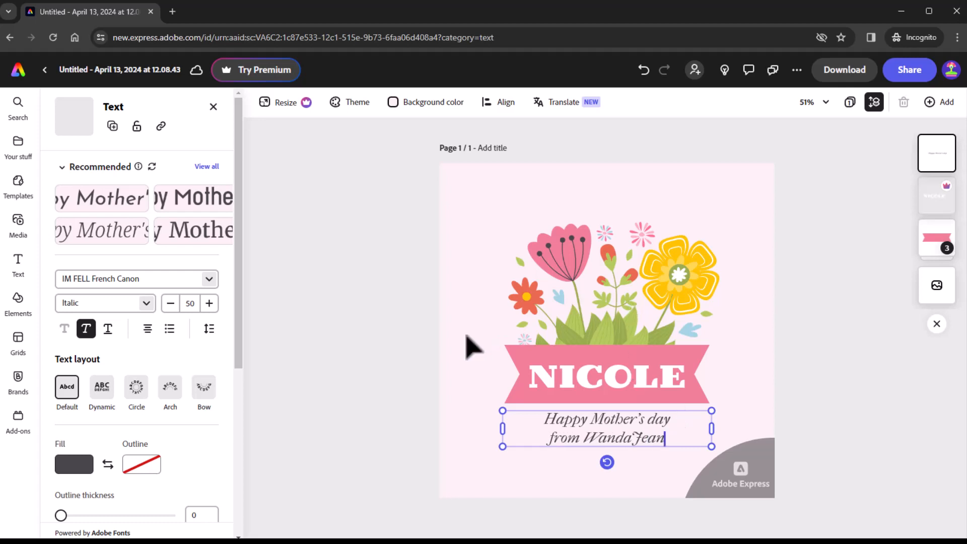
left_click(539, 447)
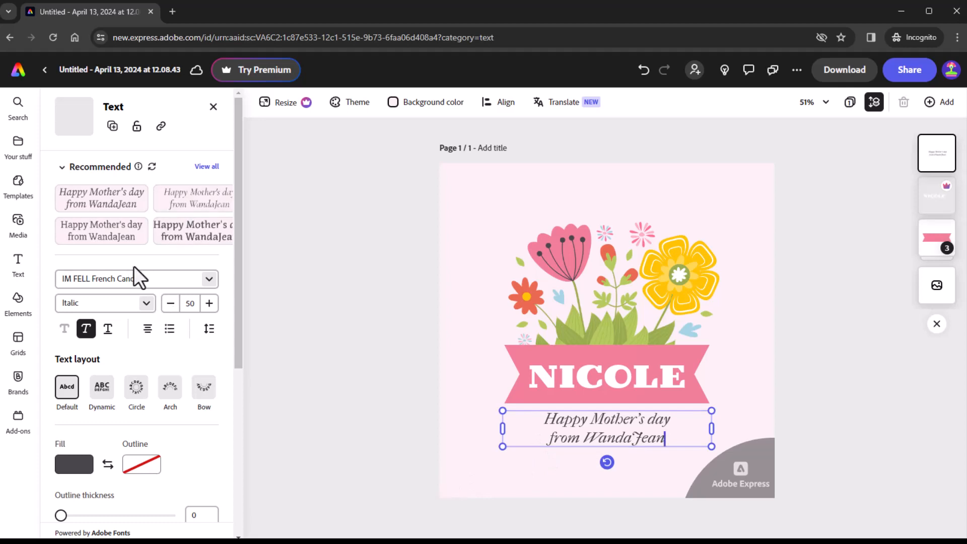
left_click(186, 245)
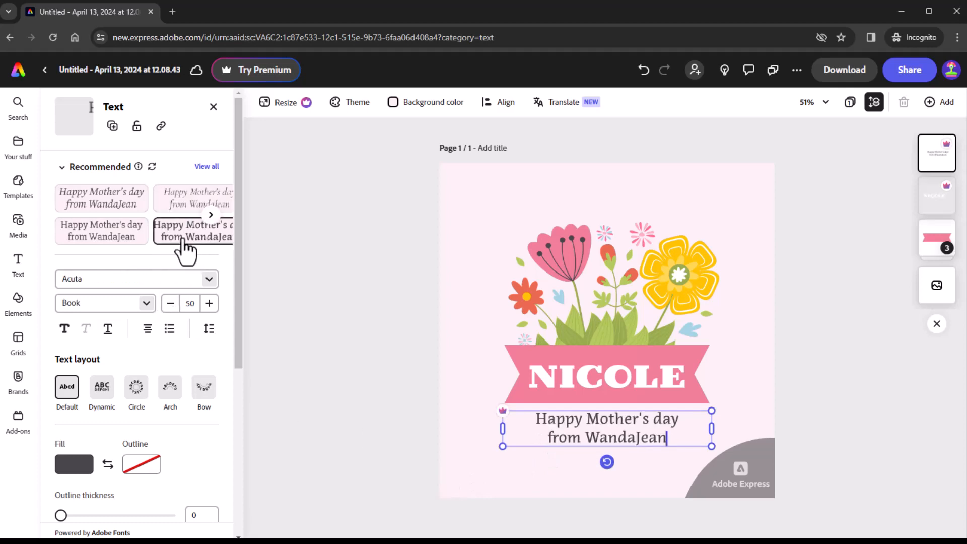
- Deselect the text and examine the file formats offered for downloading the card
left_click(426, 456)
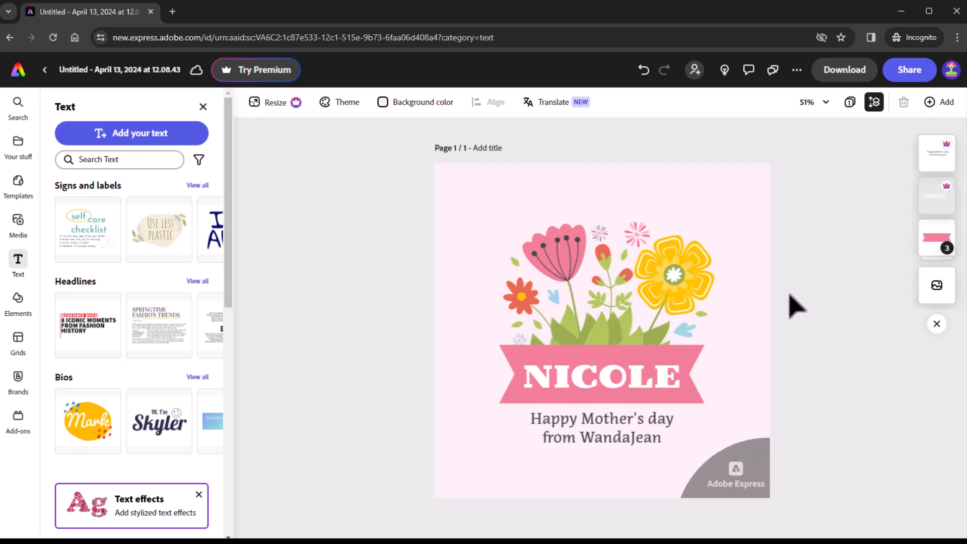
left_click(844, 73)
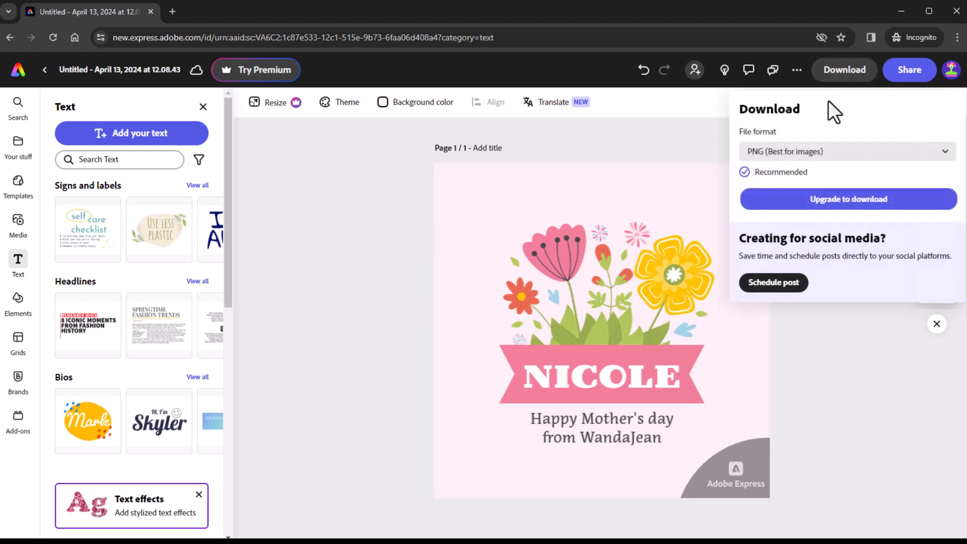
left_click(947, 152)
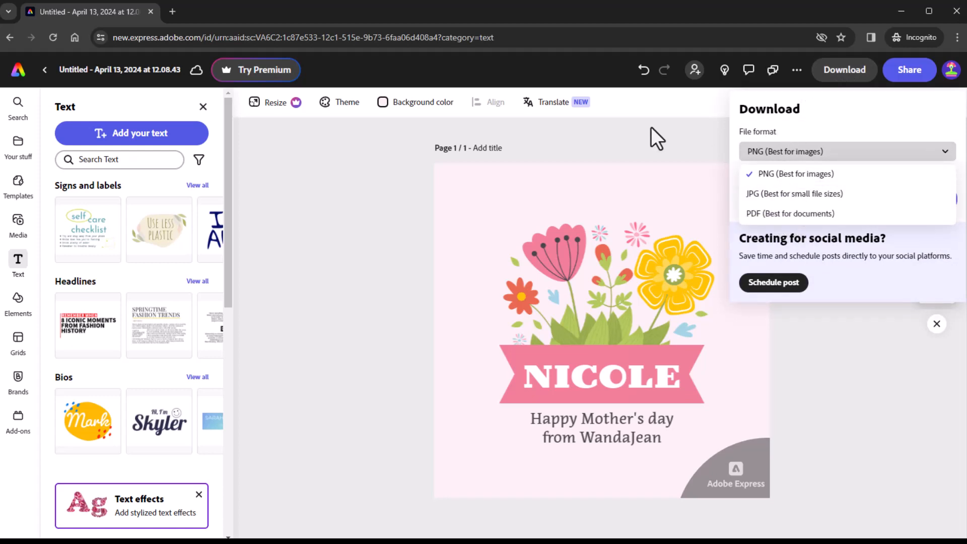
left_click(678, 150)
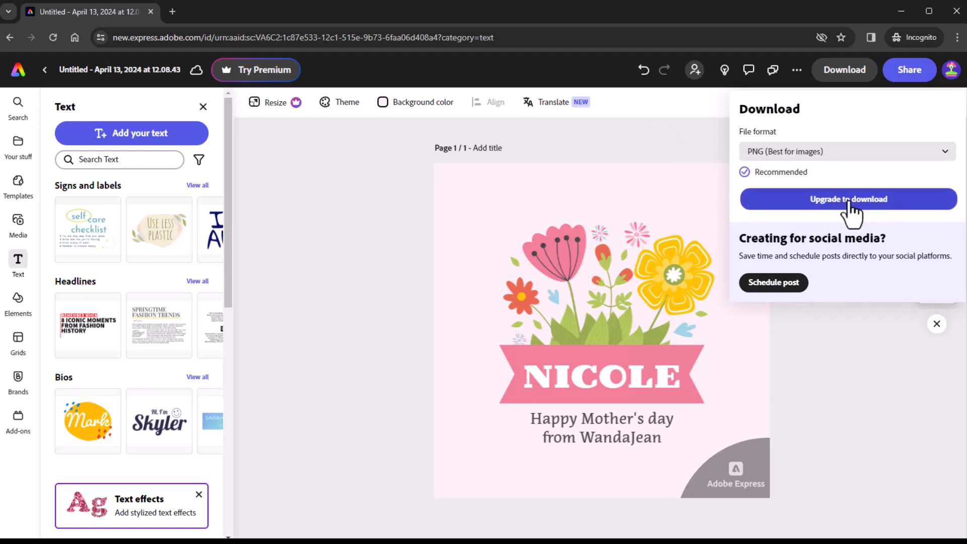
left_click(696, 150)
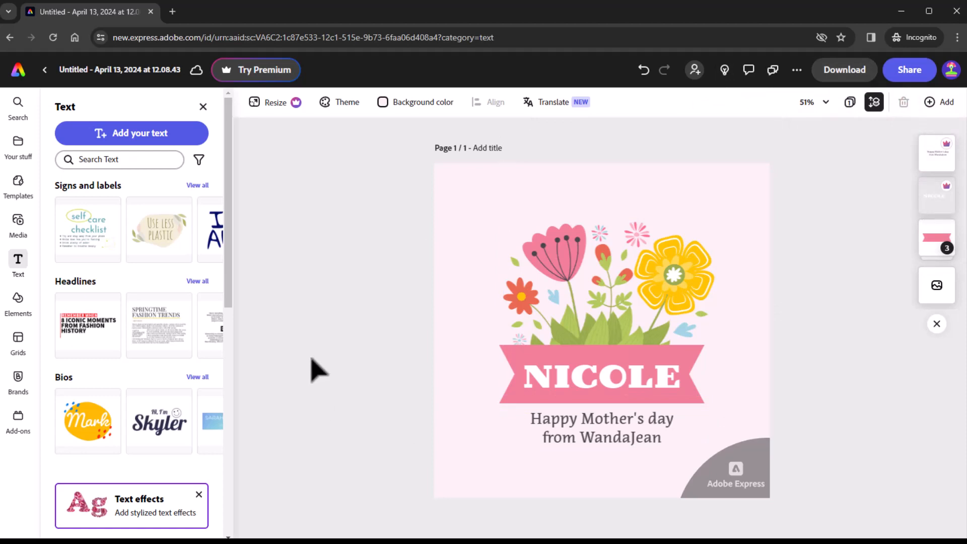
- Rename the design file as Mother's Day Card
left_click(113, 71)
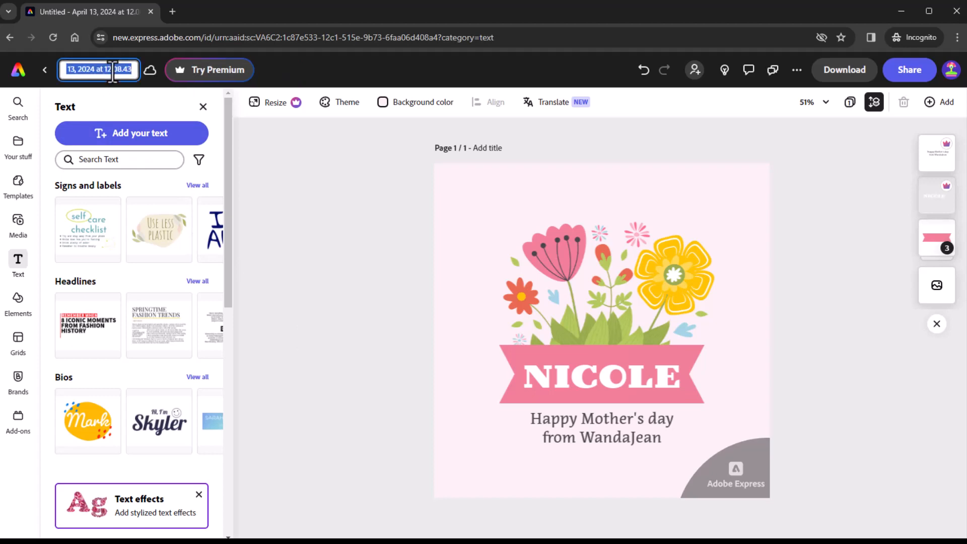
type("Mother's Day Card")
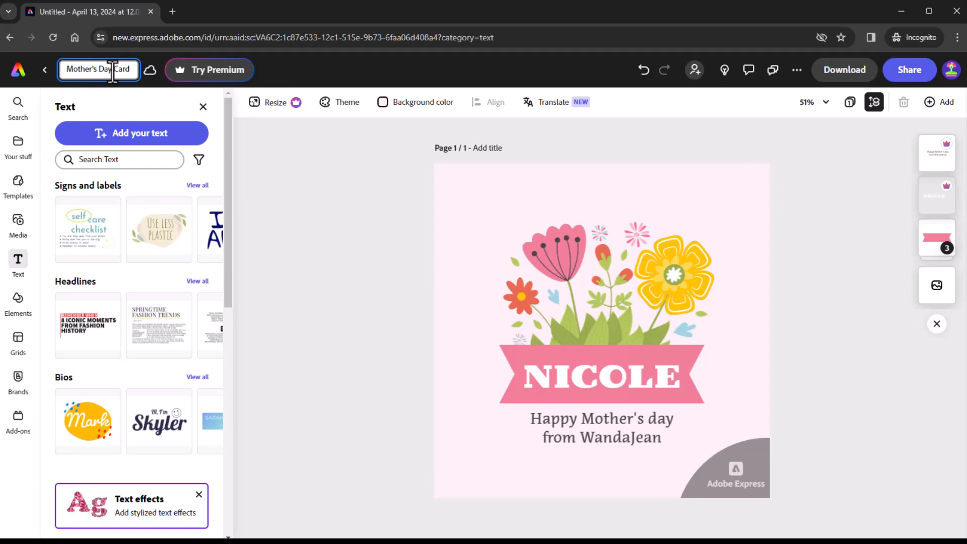
key("Return")
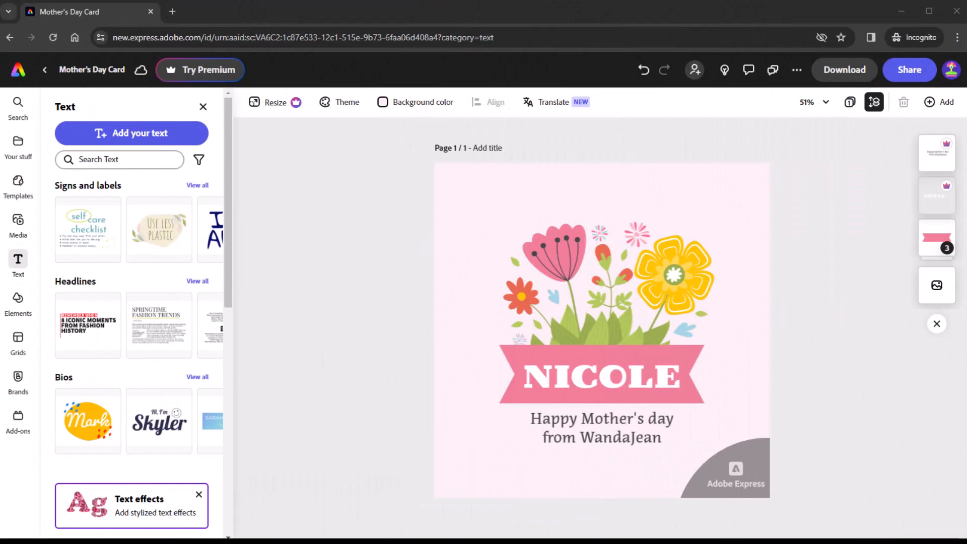
- Return to the home page, look through the video category, start a new 1920 x 1080 px Video project and play its empty scene
left_click(18, 72)
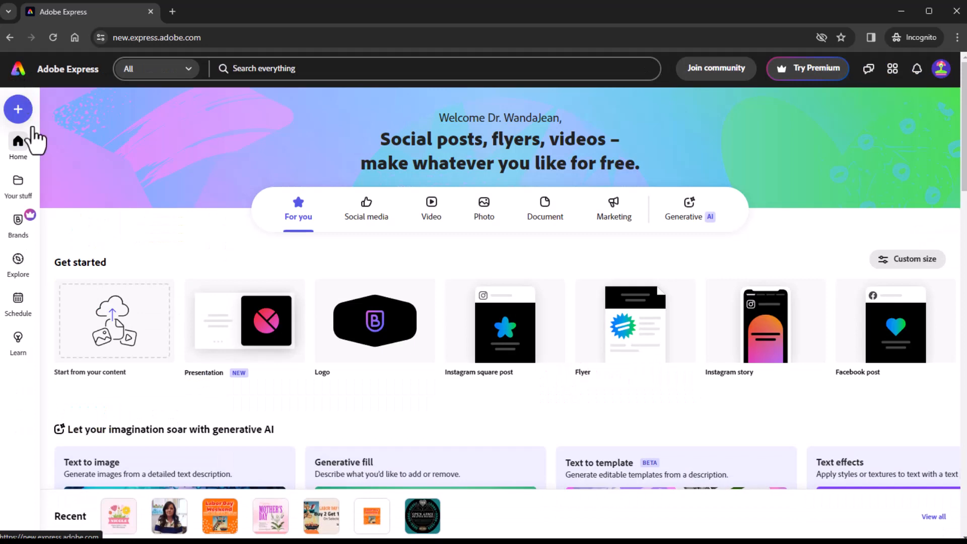
left_click(432, 208)
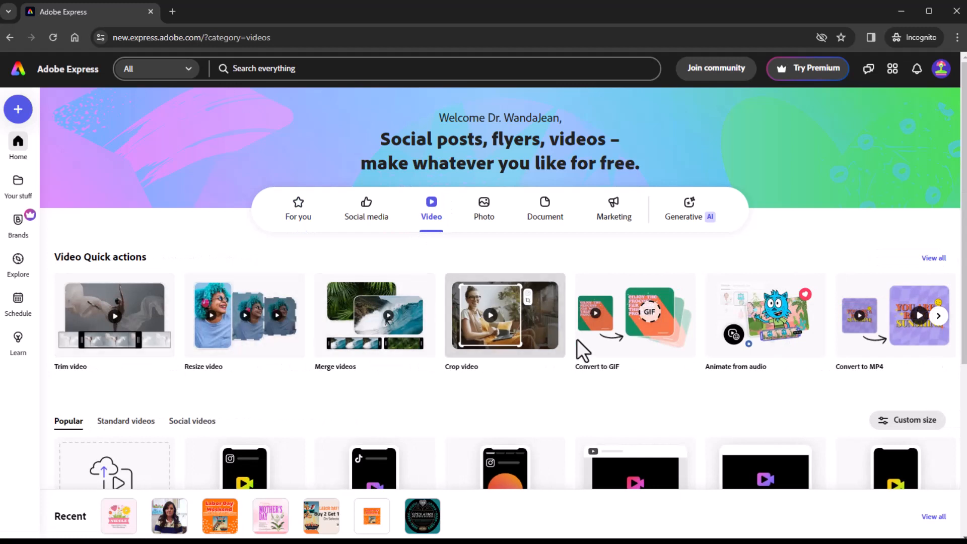
left_click(938, 316)
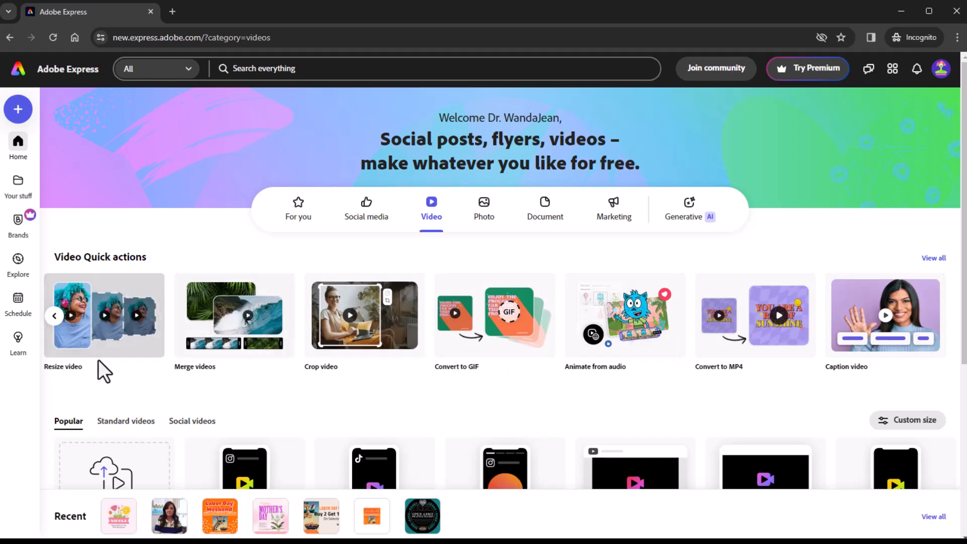
scroll(494, 304, "down", 3)
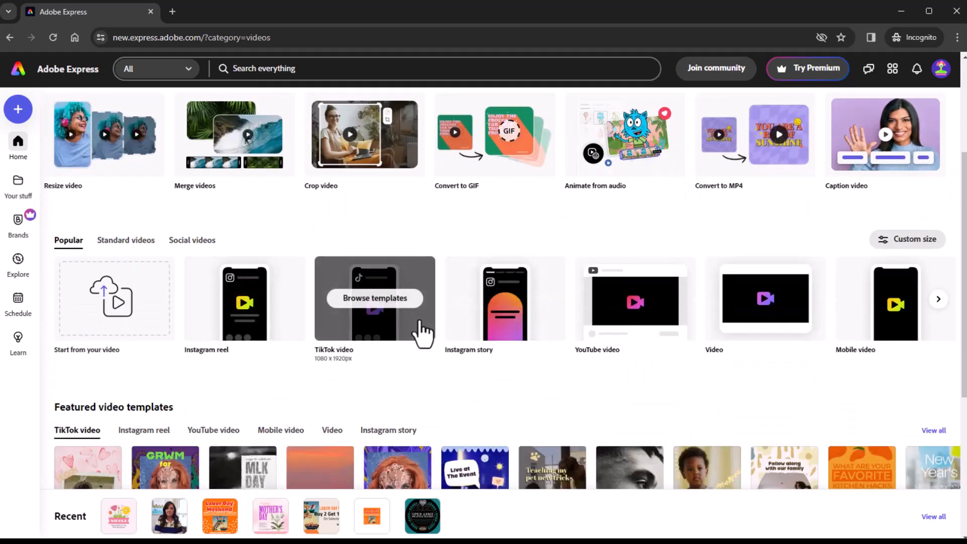
scroll(422, 333, "down", 2)
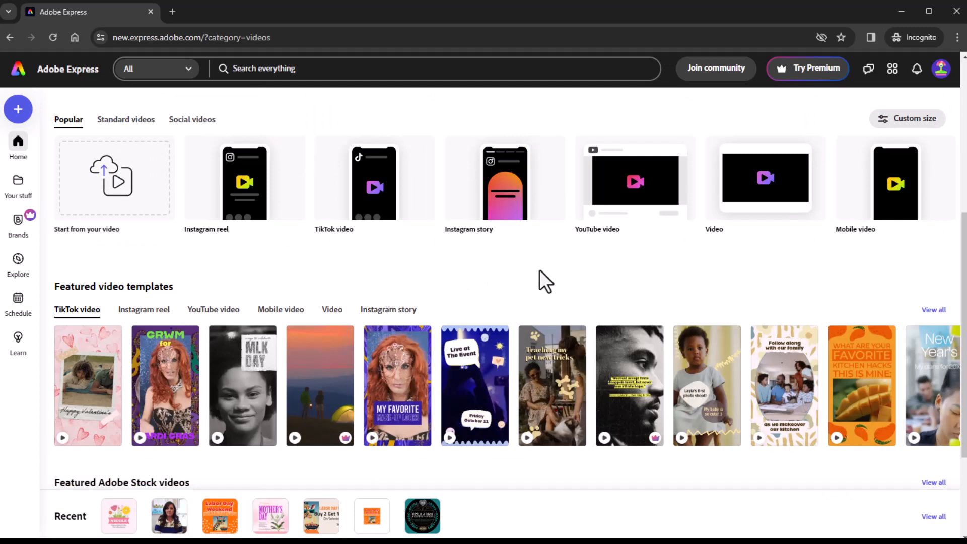
mouse_move(776, 202)
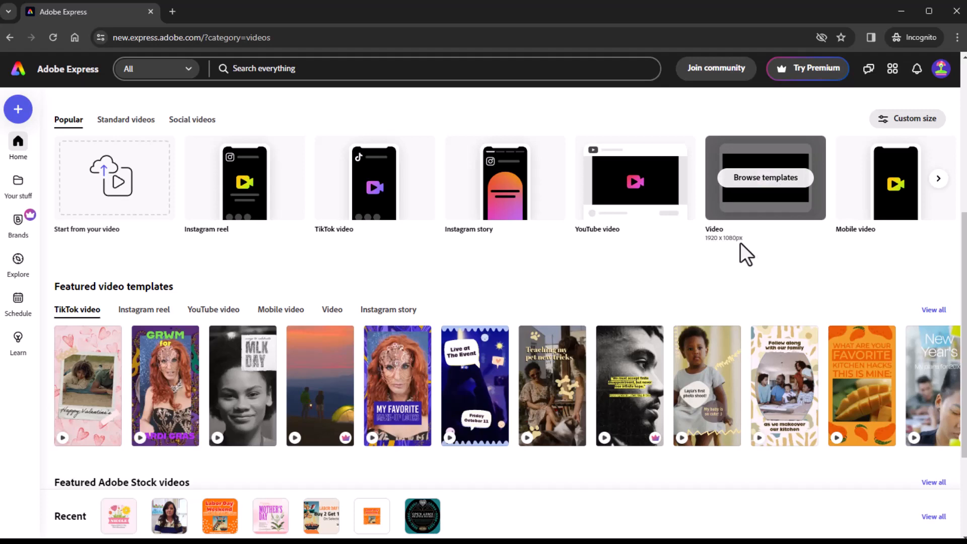
left_click(773, 194)
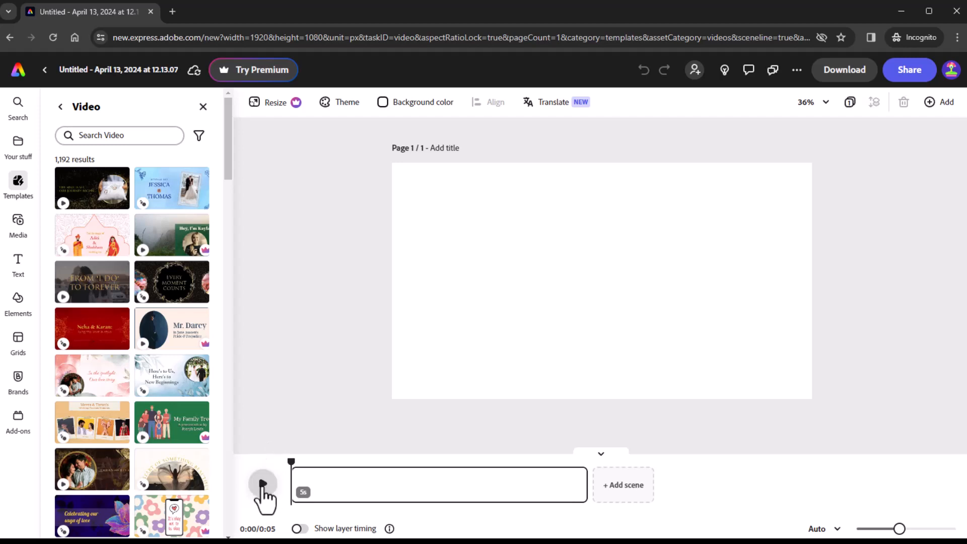
left_click(263, 485)
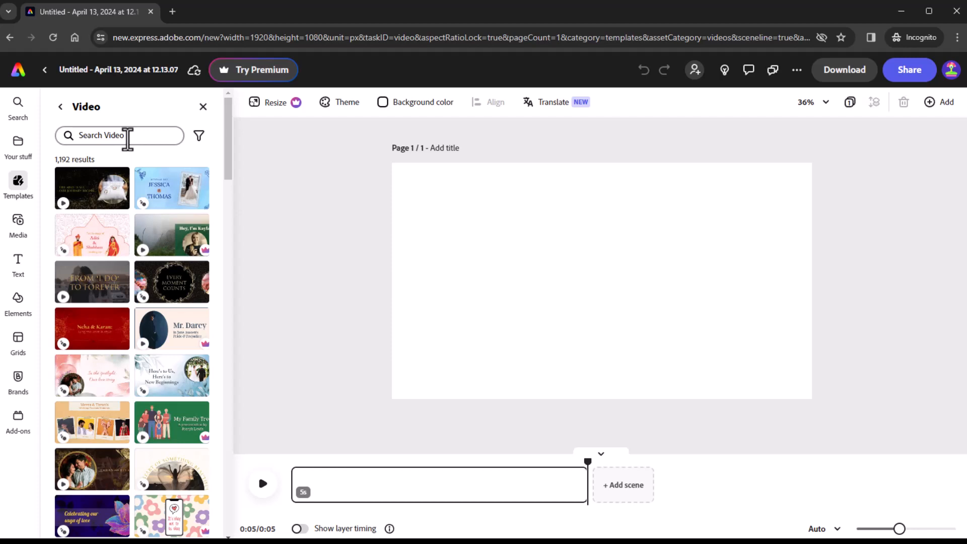
- Search the video templates for "community" and apply the blue Helping Hand template
left_click(127, 136)
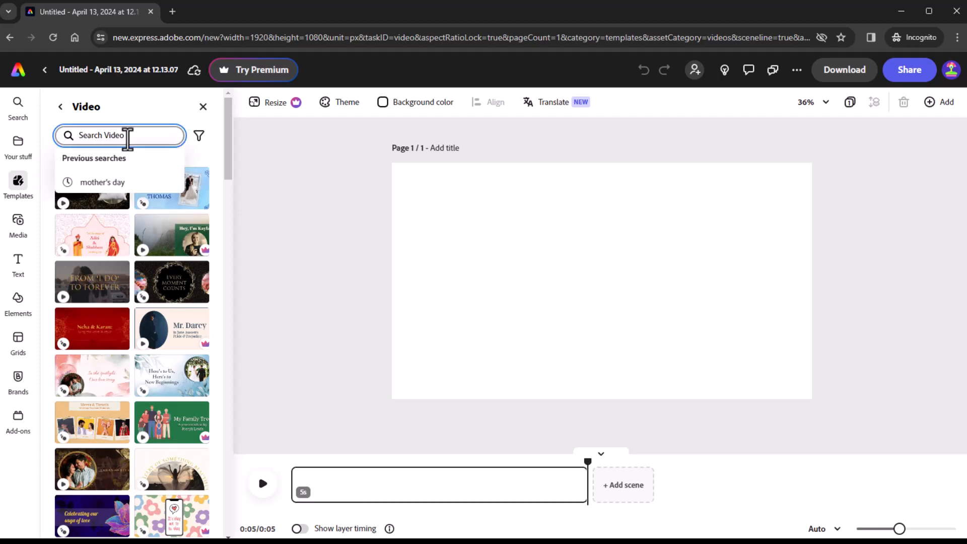
type("commu")
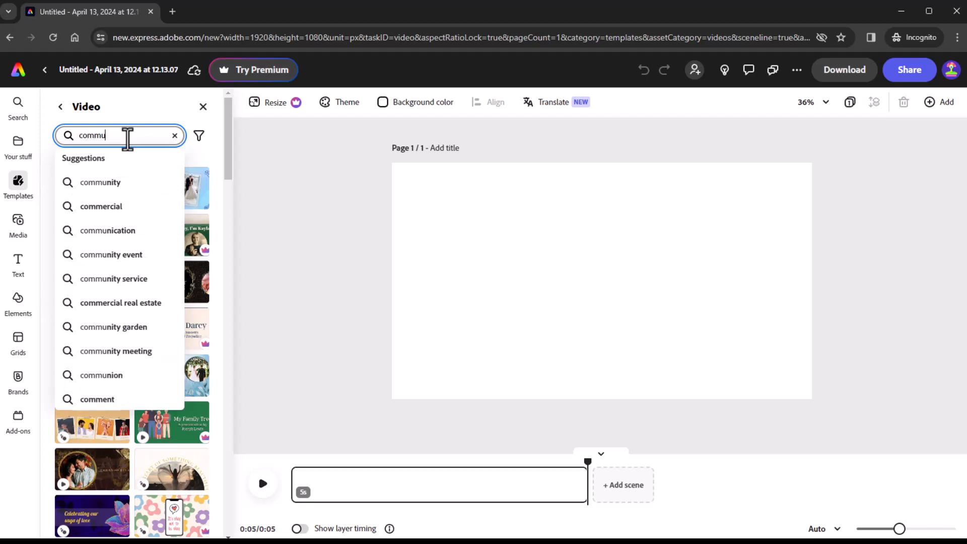
type("nity")
key("Return")
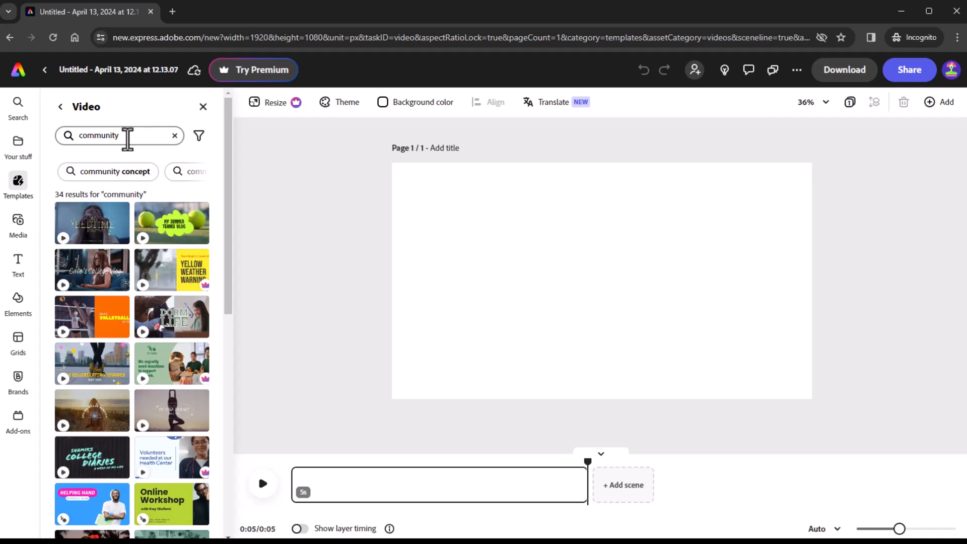
scroll(119, 410, "down", 1)
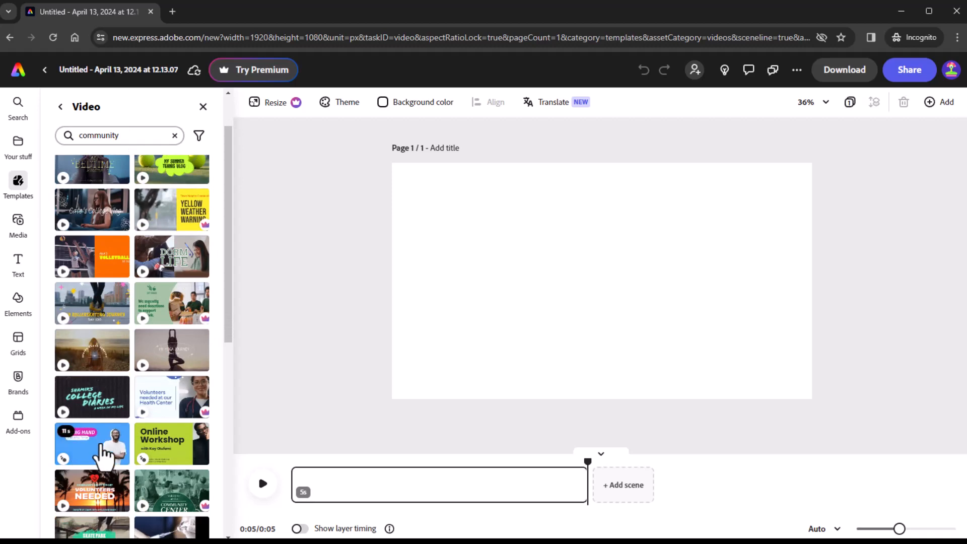
left_click(102, 445)
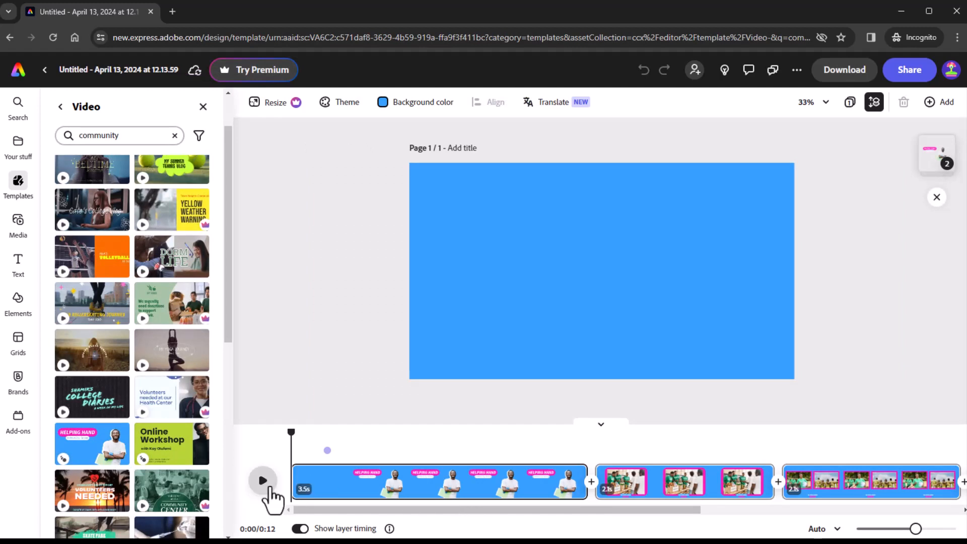
- Play the whole template video and return the playhead to the start of the first scene
left_click(271, 487)
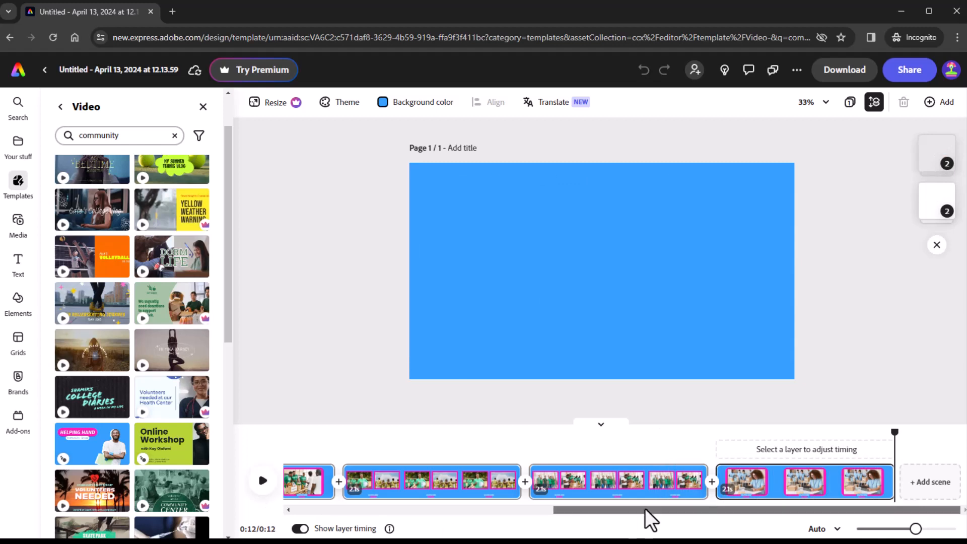
left_click_drag(643, 509, 359, 514)
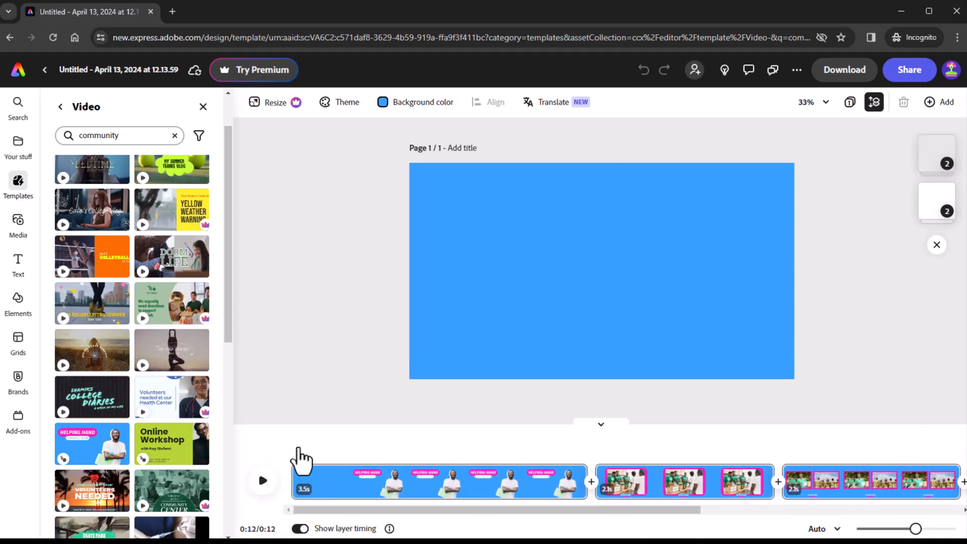
left_click(300, 470)
mouse_move(297, 429)
left_mouse_down()
mouse_move(326, 426)
mouse_move(296, 431)
left_mouse_up()
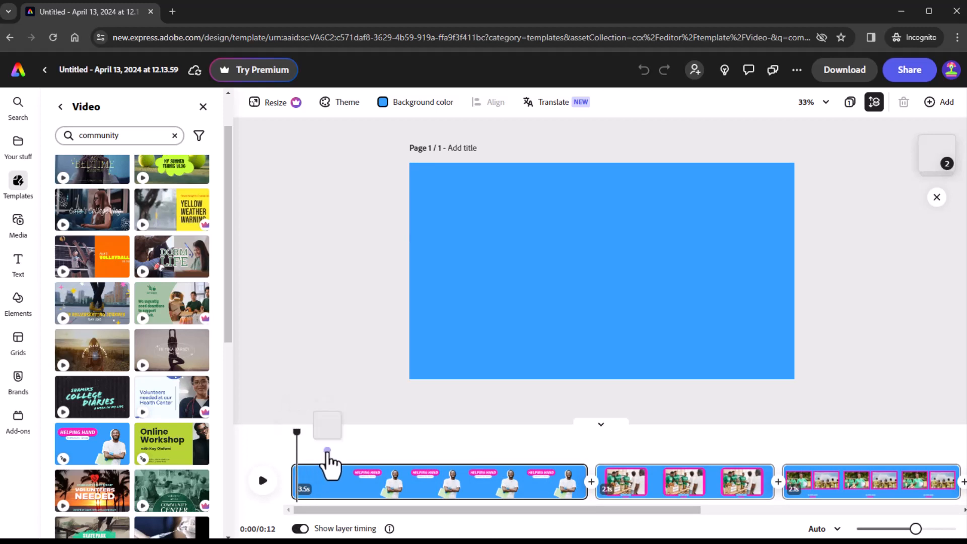
- Select the first scene's group layer and scrub through its timing to examine how the elements animate
left_click(327, 451)
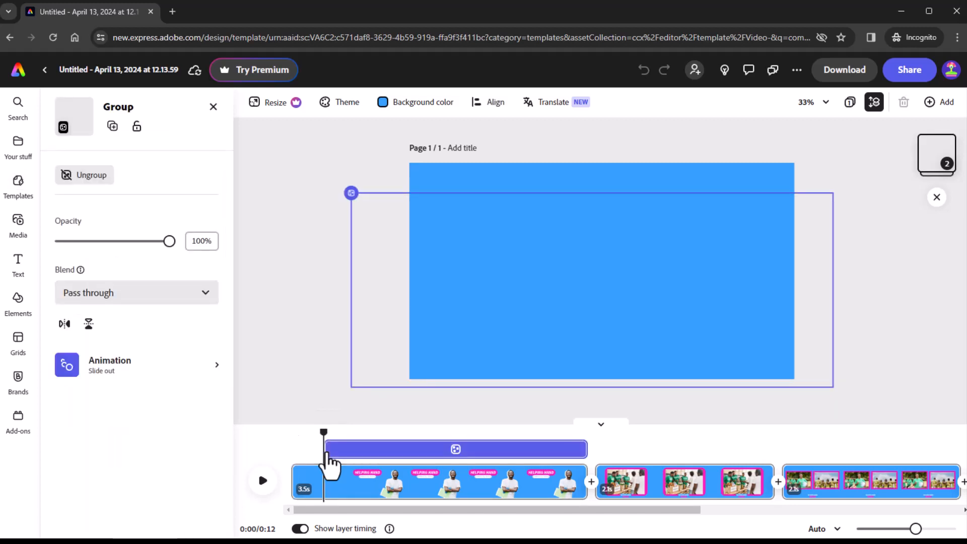
mouse_move(324, 448)
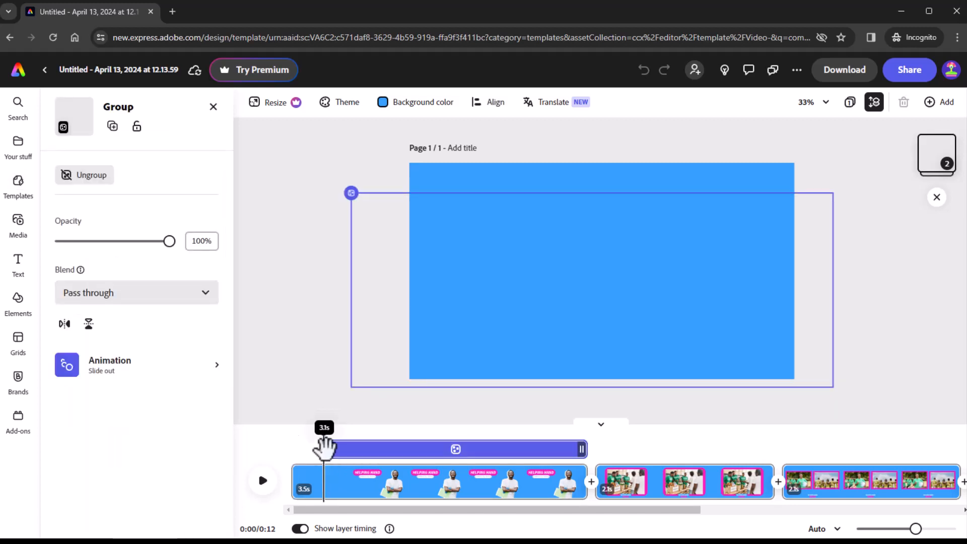
left_click_drag(324, 428, 416, 449)
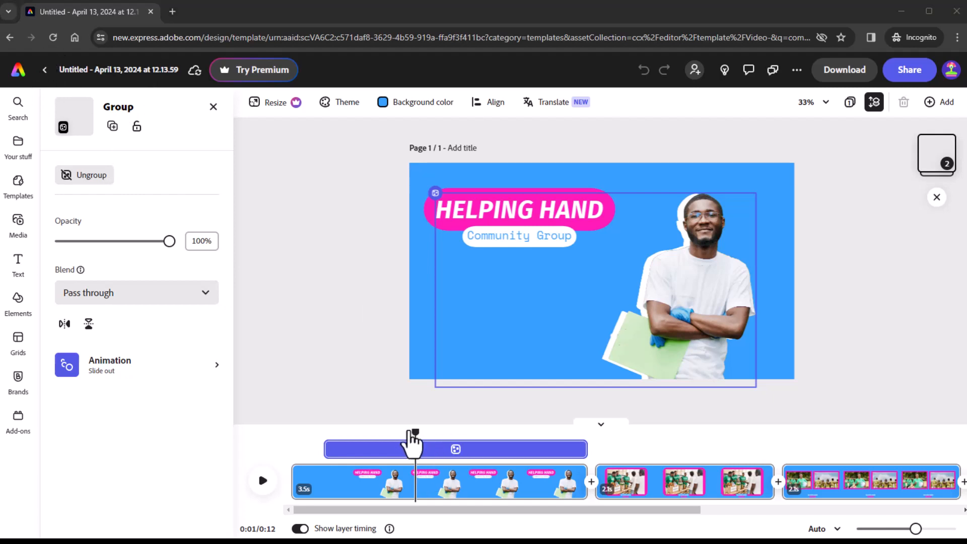
left_click_drag(415, 432, 324, 432)
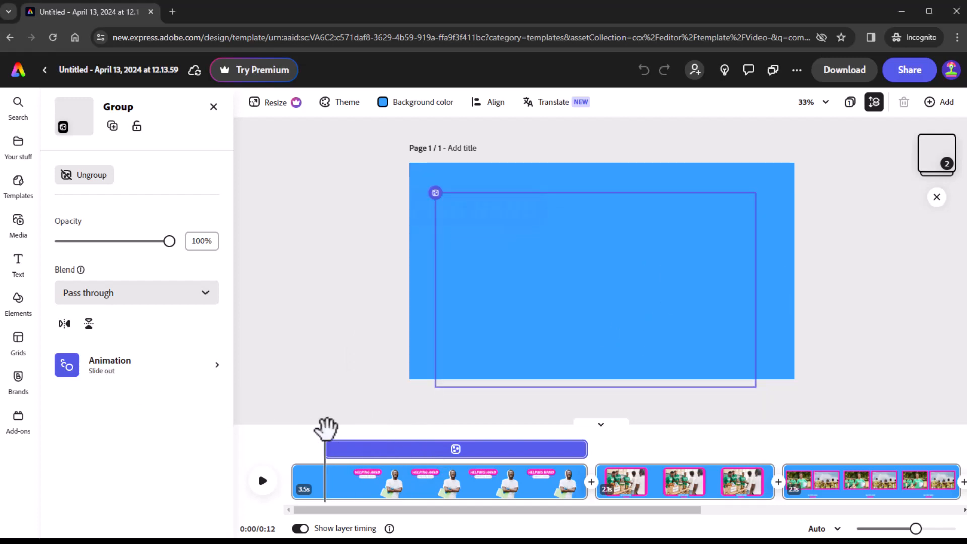
left_click_drag(324, 431, 336, 478)
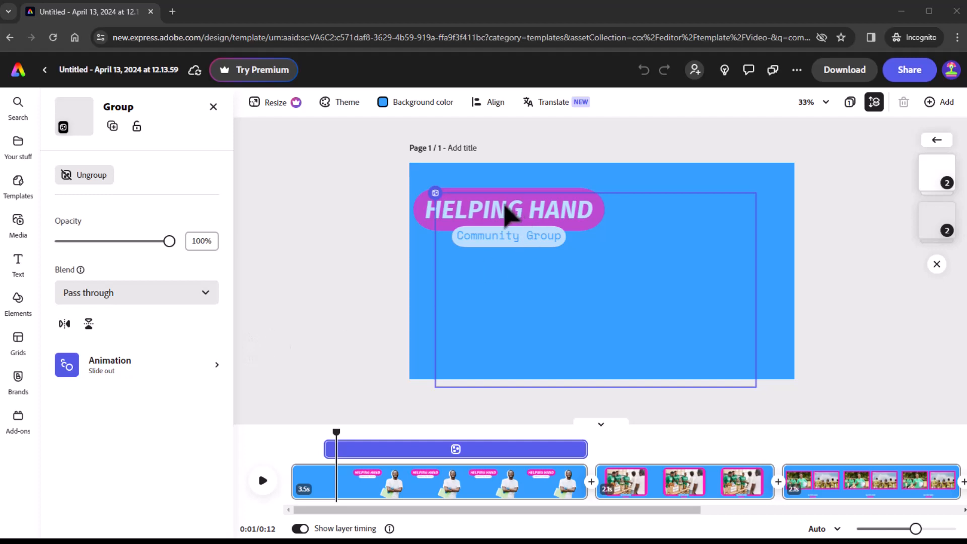
- At about 0.9 s in the first scene, replace the HELPING HAND title with COME JOIN US and move it slightly up, clear of the subtitle
left_click_drag(336, 432, 372, 431)
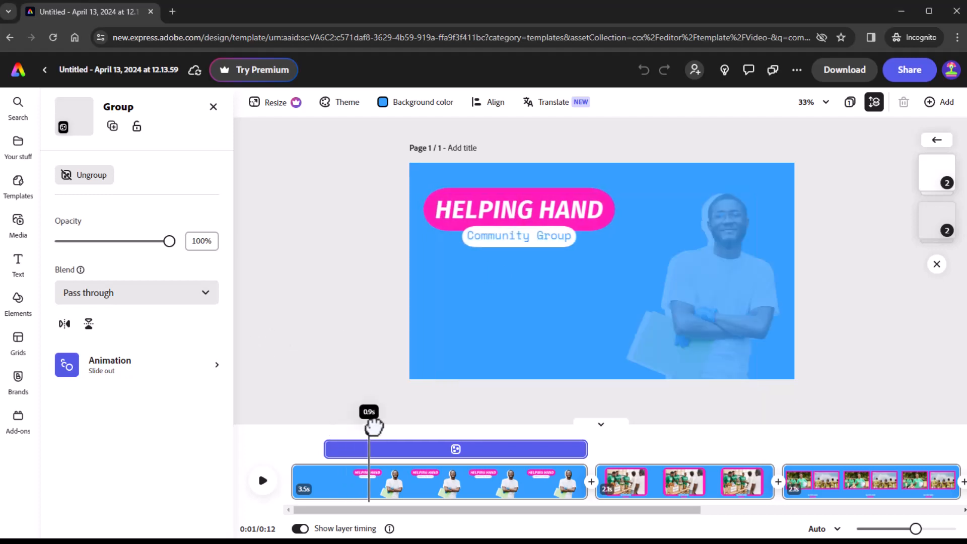
left_click(474, 214)
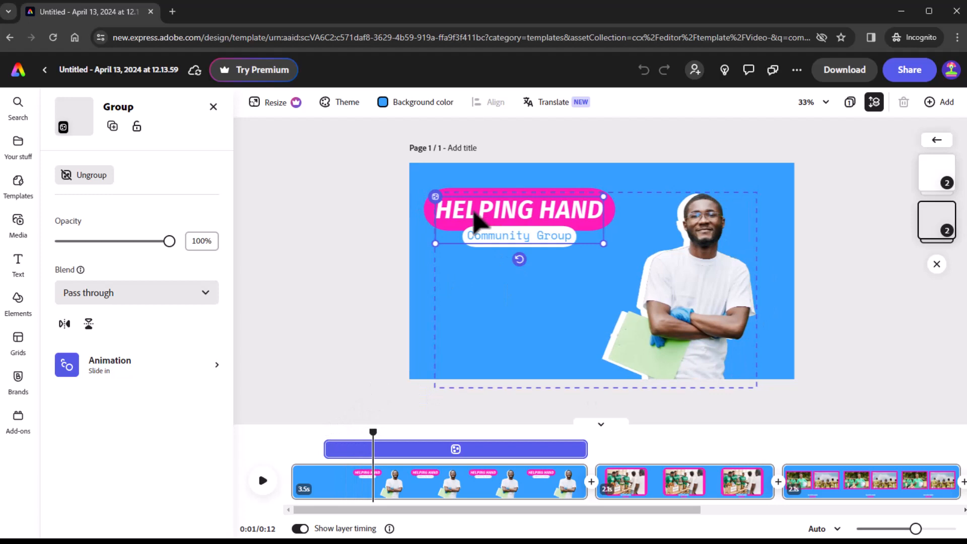
left_click(474, 214)
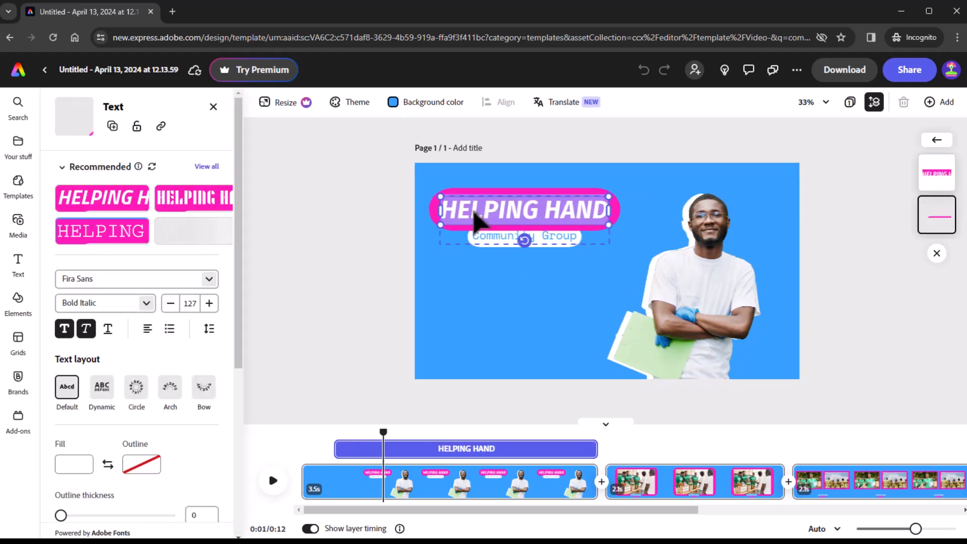
type("CO")
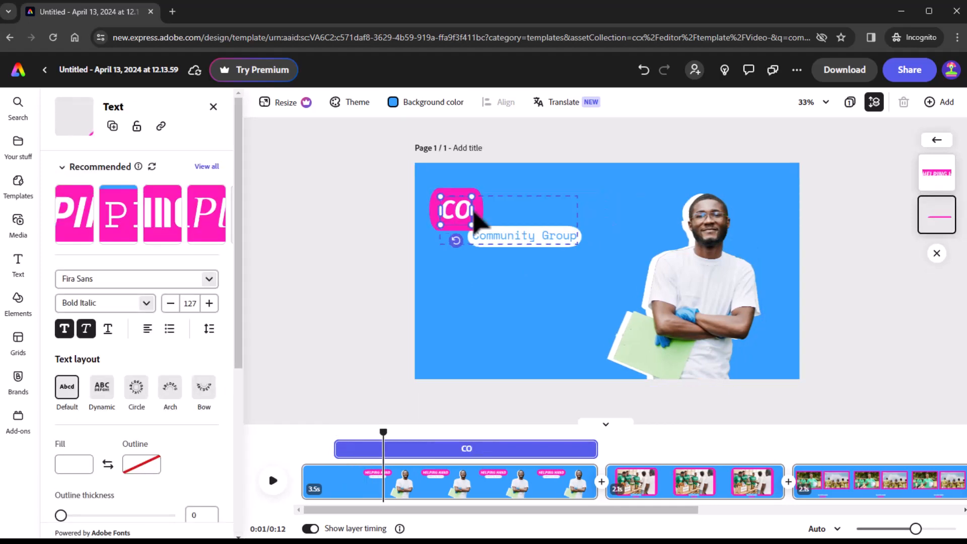
type("ME JOIN US")
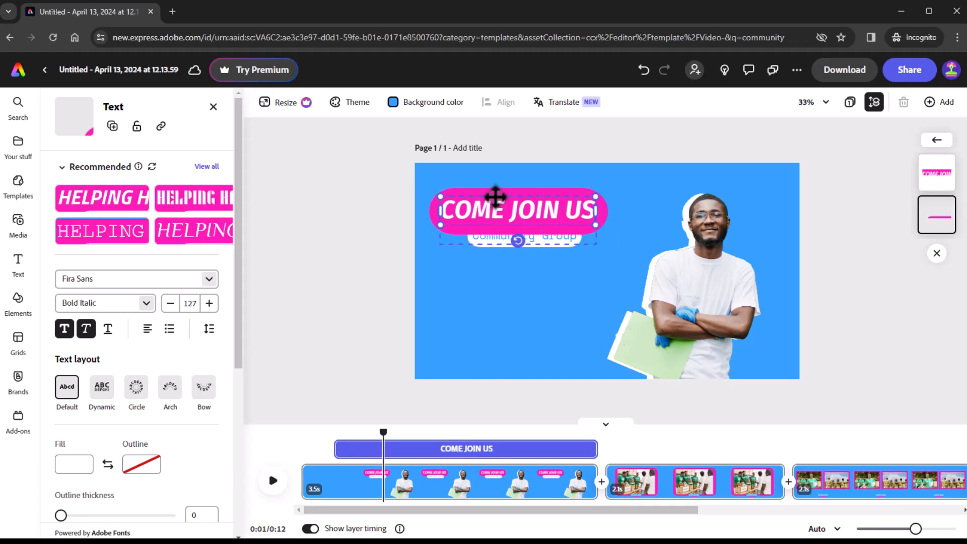
left_click_drag(495, 193, 501, 184)
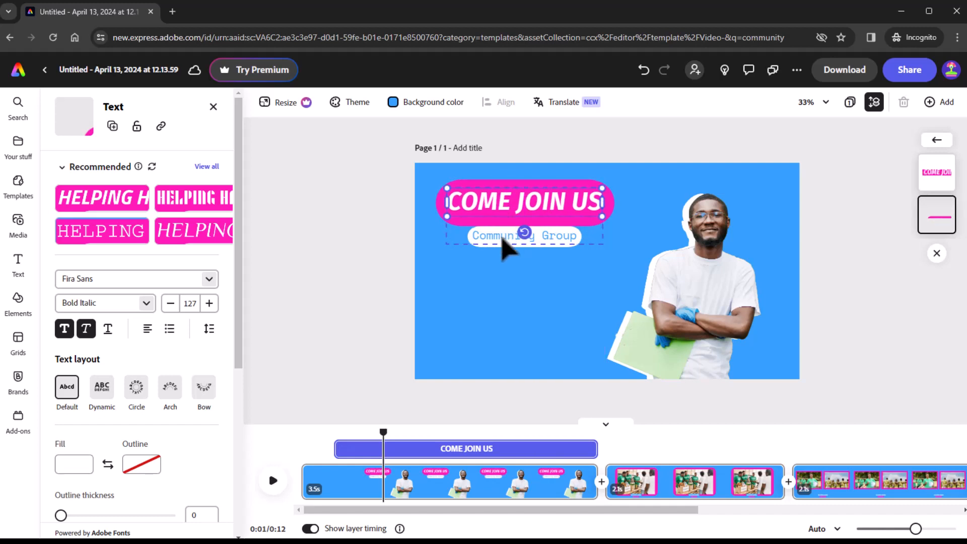
- Replace the Community Group subtitle in the first scene with My Community Group
double_click(503, 236)
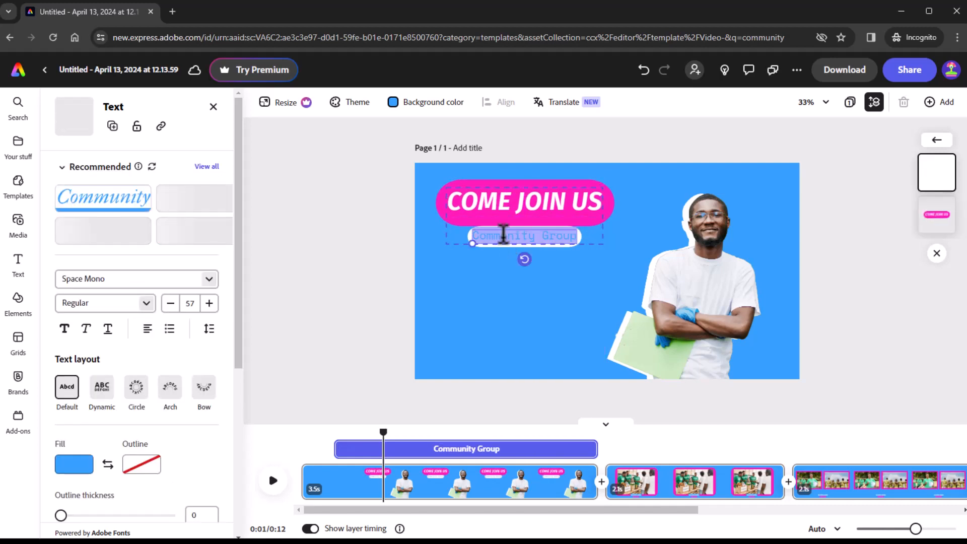
type("My")
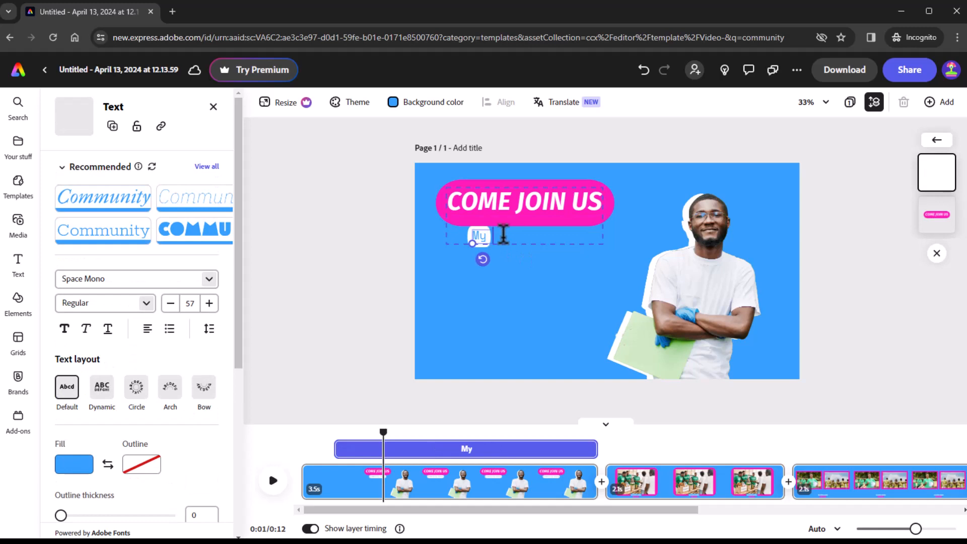
type(" Communit")
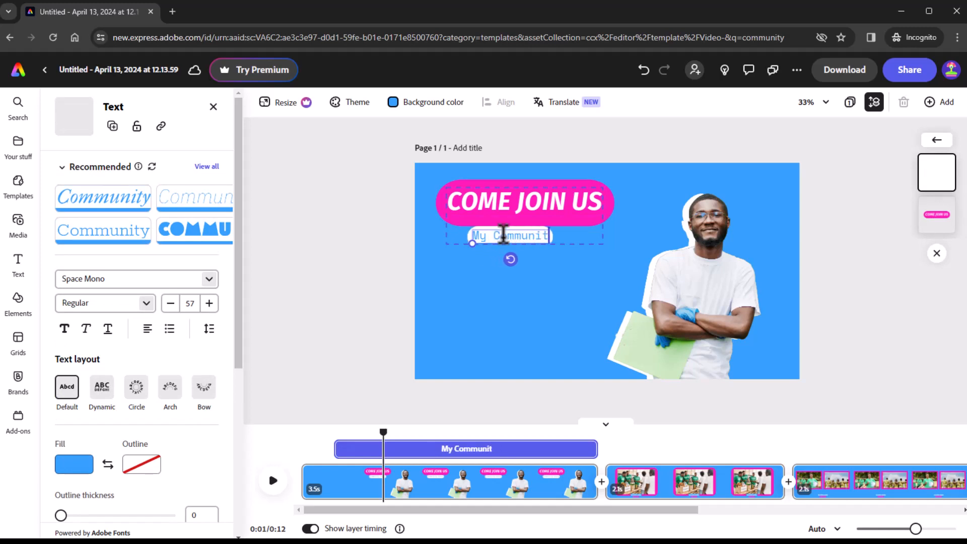
type("y Group")
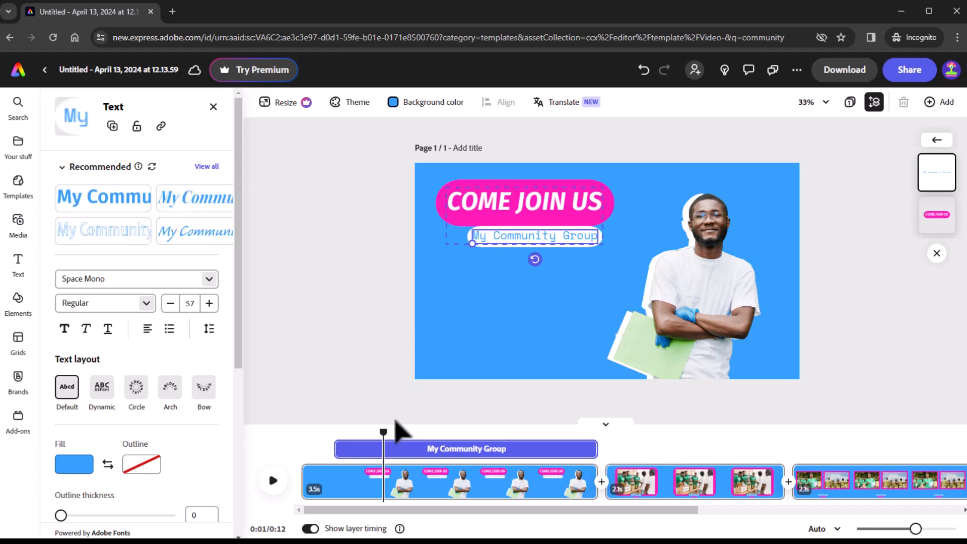
- At about 0:02 in the first scene, ungroup the man's picture from its white silhouette and select only his image layer
left_click_drag(382, 430, 436, 443)
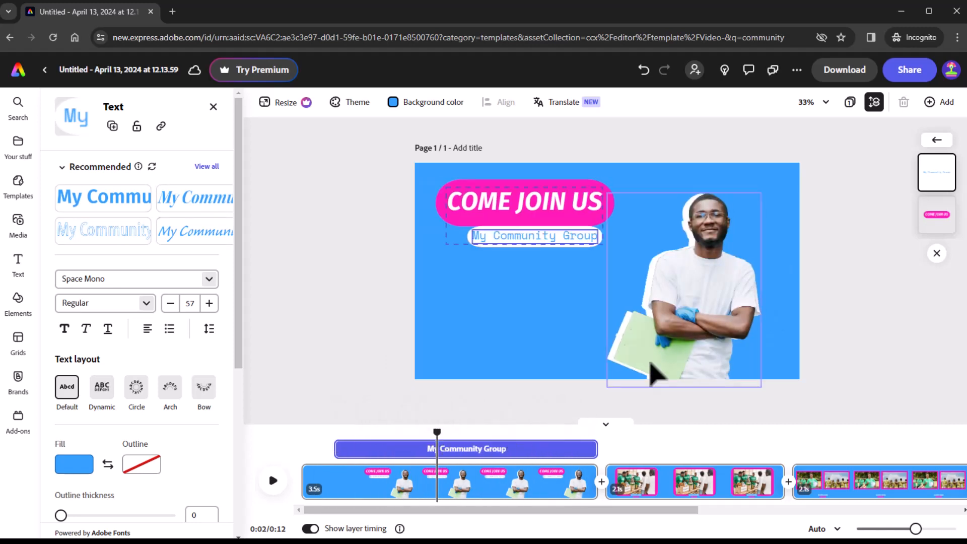
left_click(678, 302)
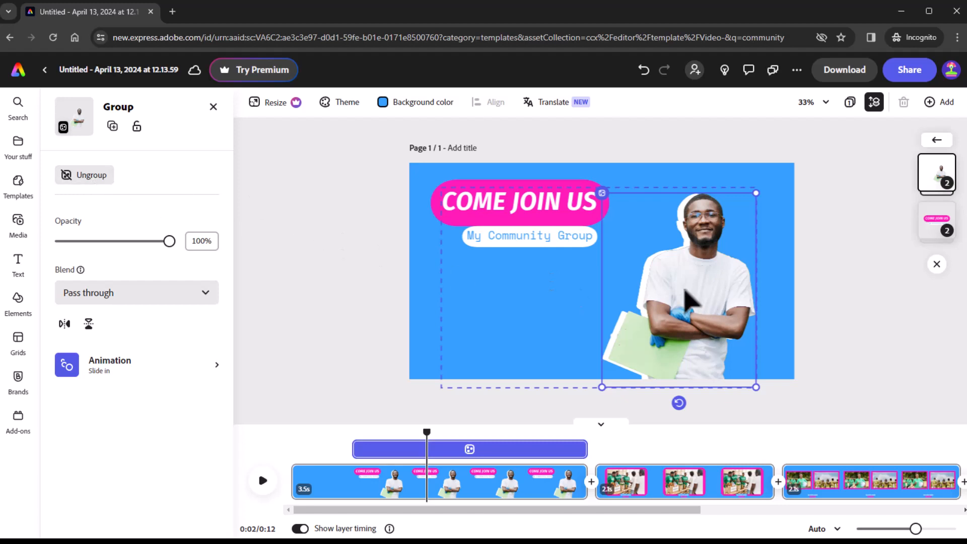
right_click(689, 301)
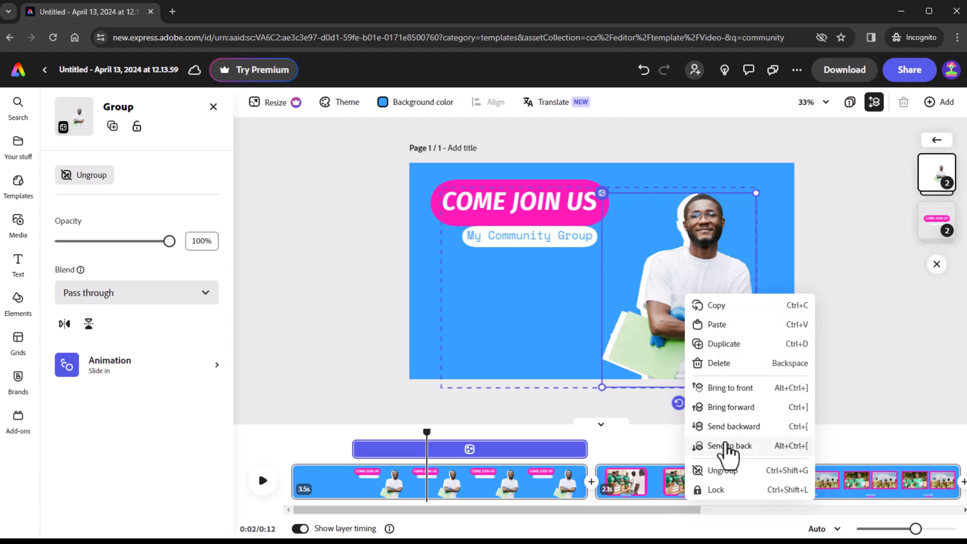
left_click(696, 273)
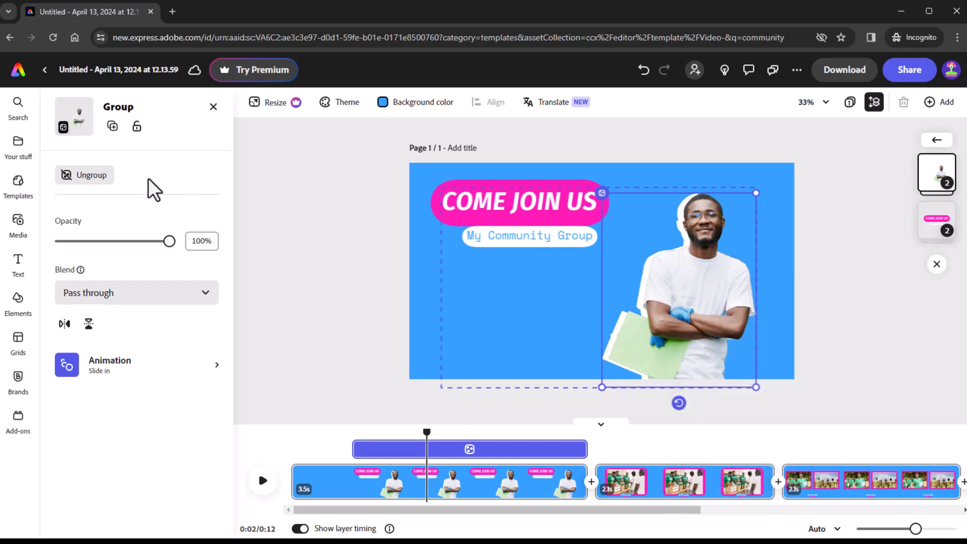
left_click(93, 176)
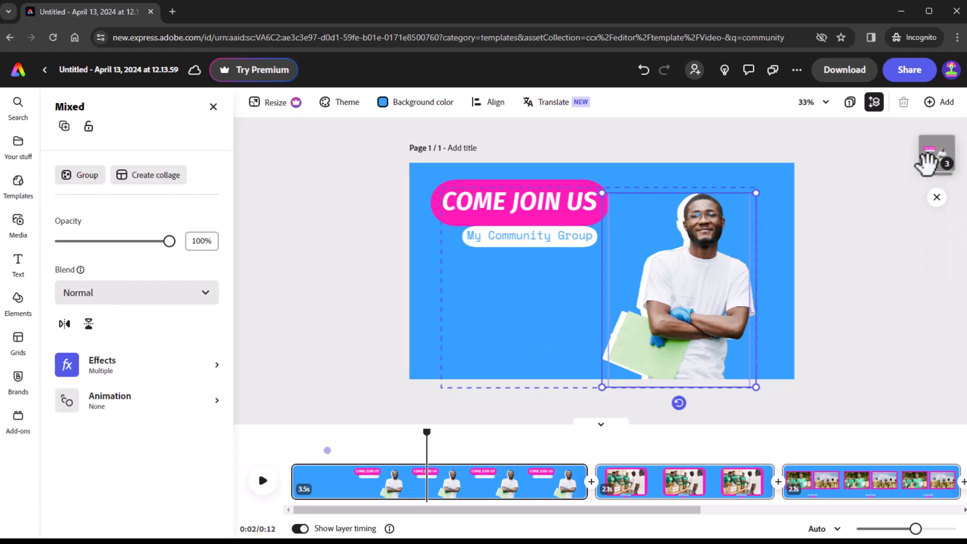
left_click(928, 164)
left_click(937, 165)
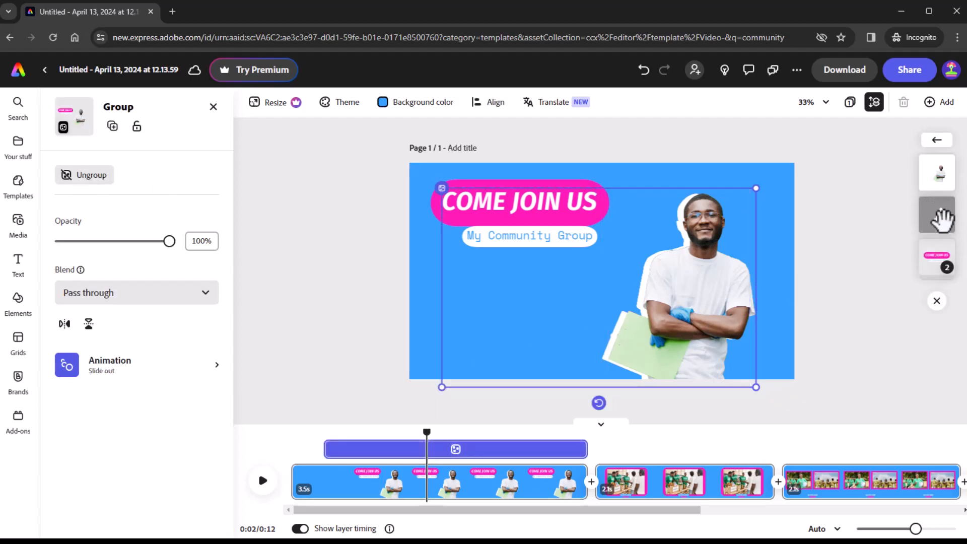
left_click(938, 174)
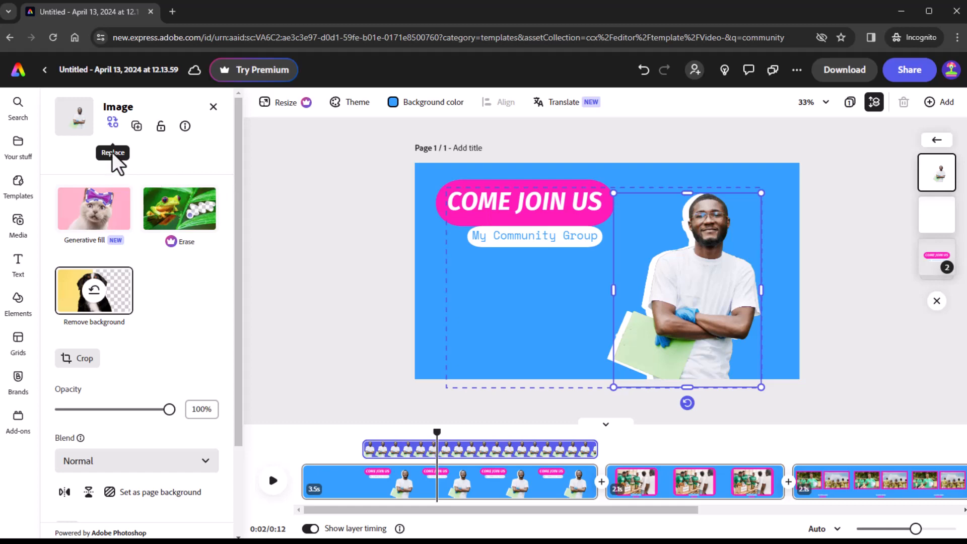
- Start replacing the man's image and search the stock photos for "woman"
left_click(112, 123)
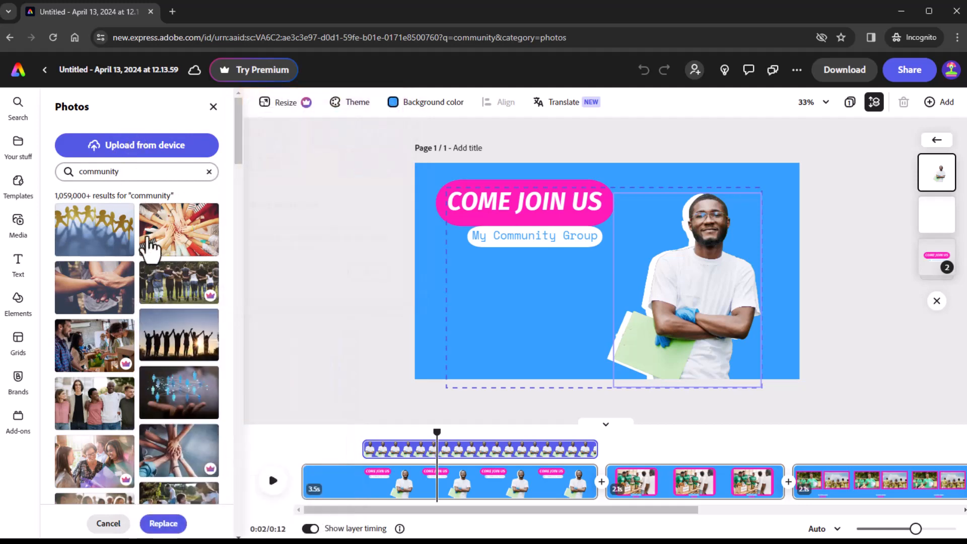
left_click(152, 174)
left_click(209, 172)
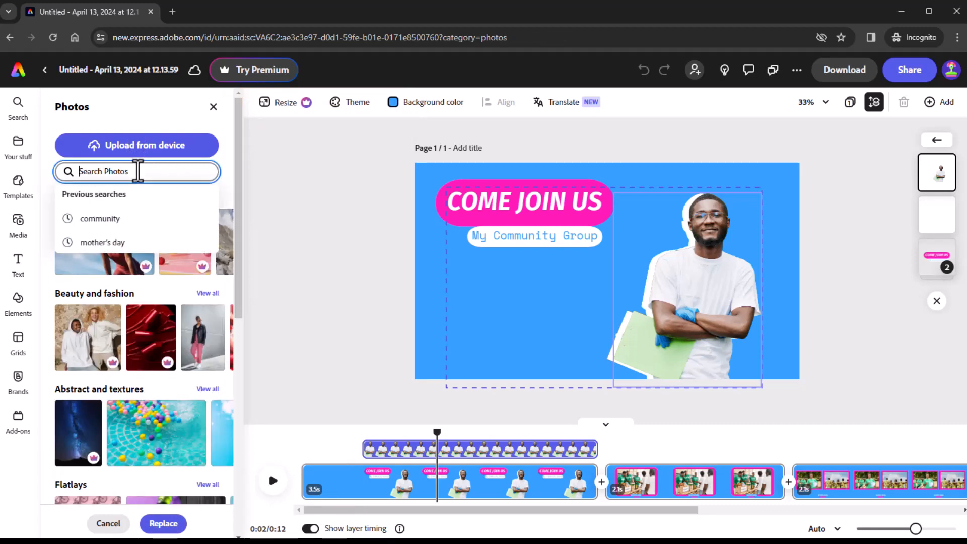
type("woman")
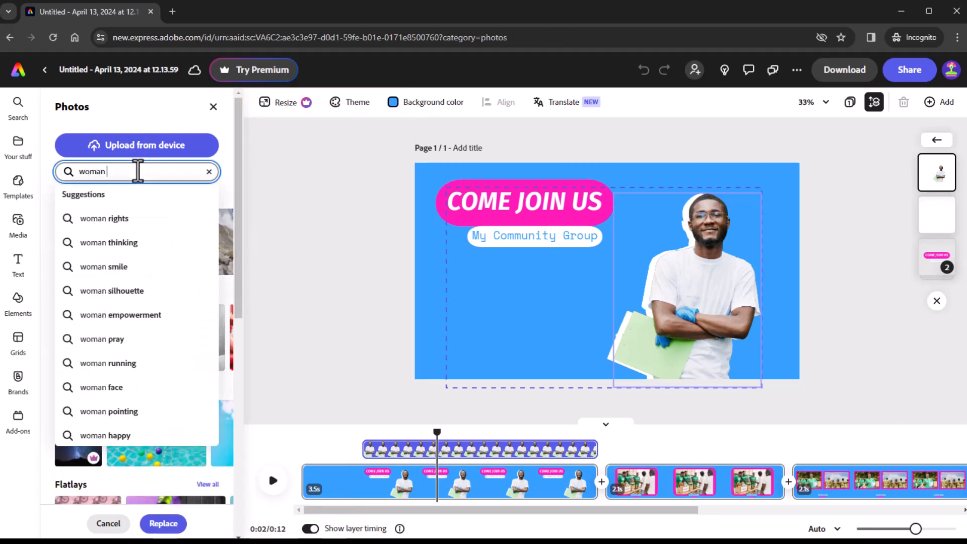
key("Return")
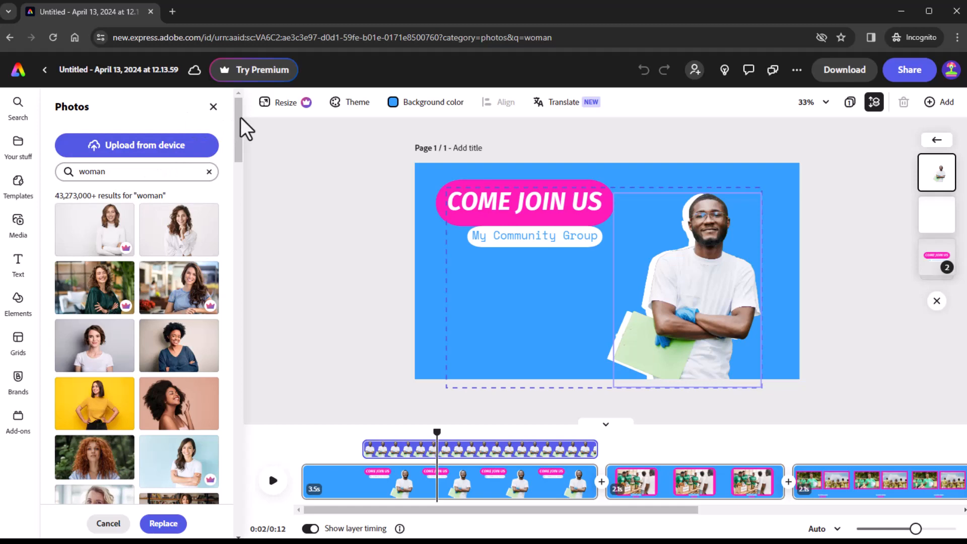
left_click_drag(240, 118, 239, 171)
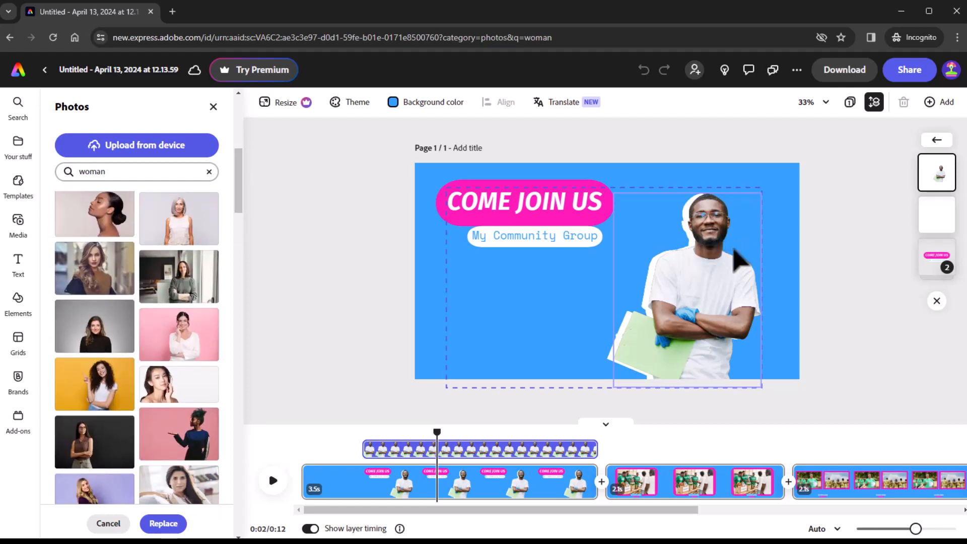
- Refine the photo search to "cutout woman" and replace the man with the smiling woman in a navy blazer
left_click(81, 172)
type("cut")
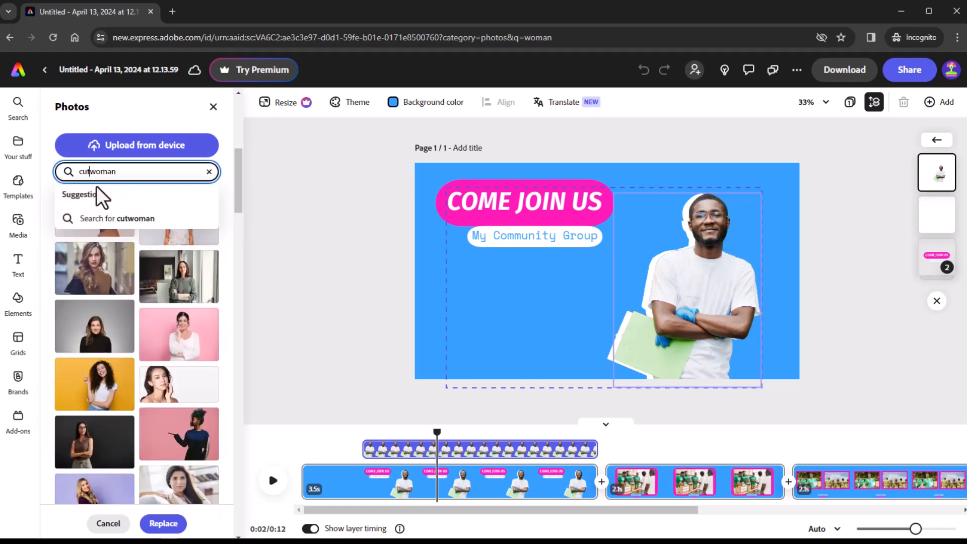
type("out")
key("Return")
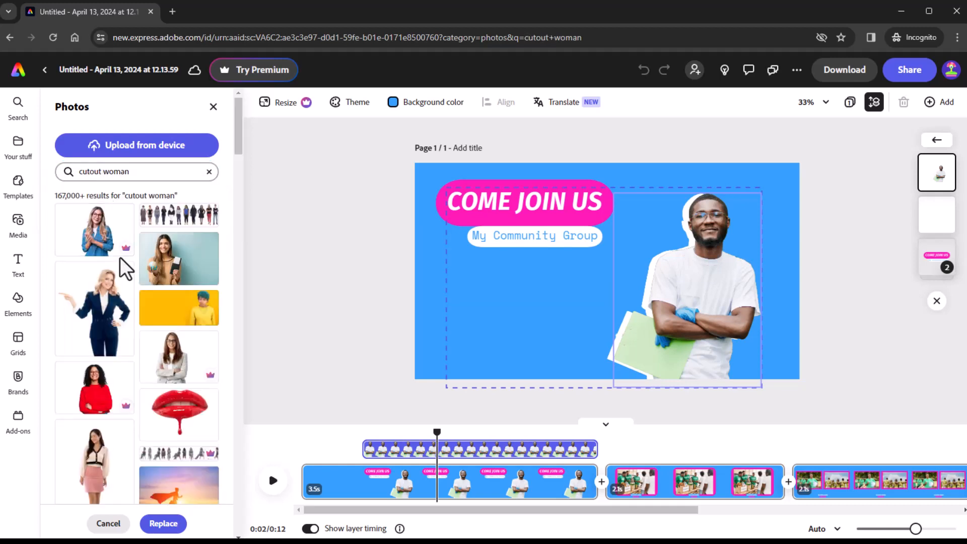
mouse_move(125, 258)
scroll(184, 286, "down", 4)
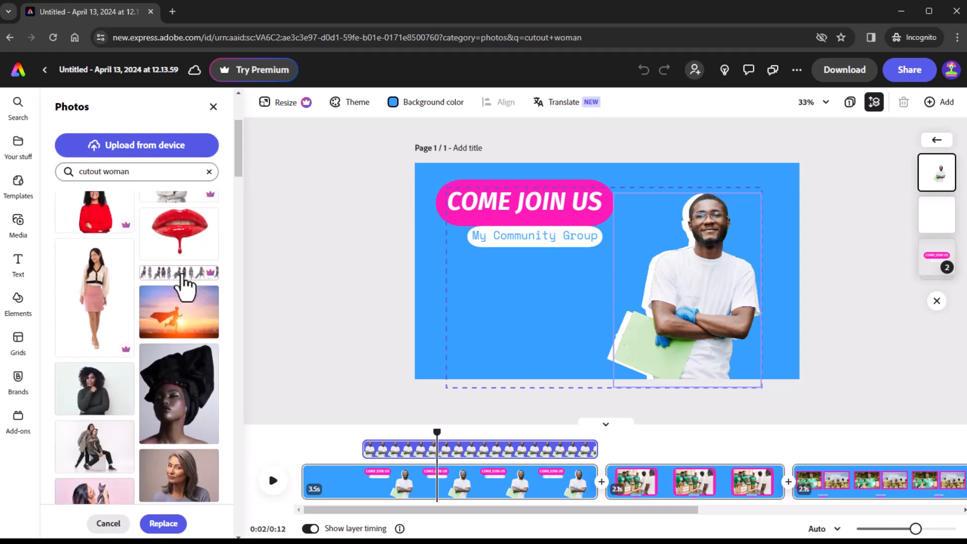
scroll(184, 286, "down", 4)
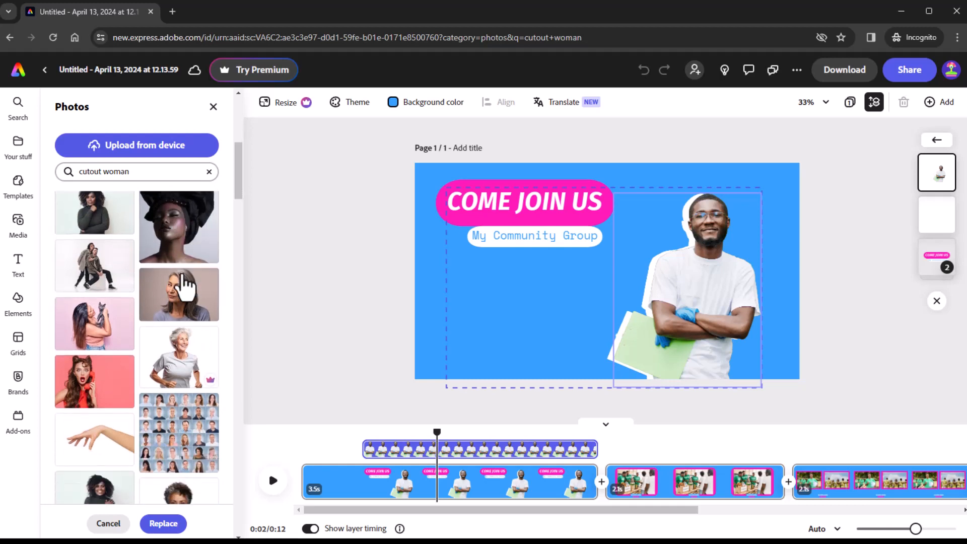
scroll(185, 286, "down", 4)
scroll(184, 284, "down", 1)
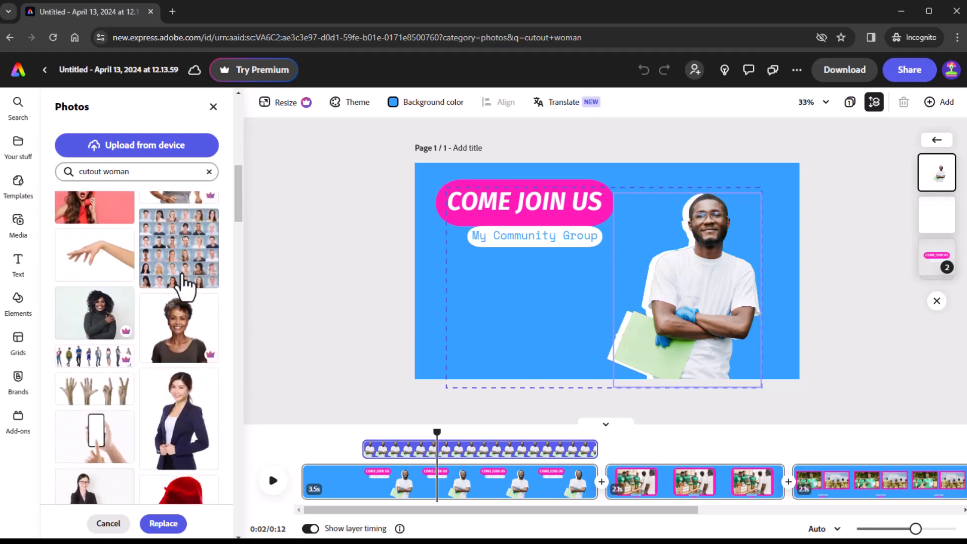
left_click(176, 348)
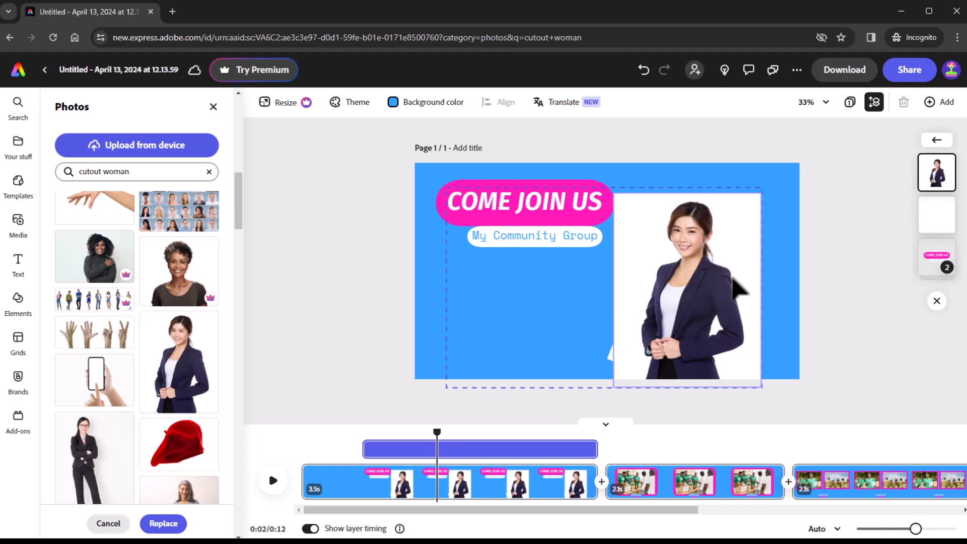
- Move the woman's photo down out of the way and delete the white silhouette behind it
left_click_drag(693, 280, 696, 361)
left_click(703, 224)
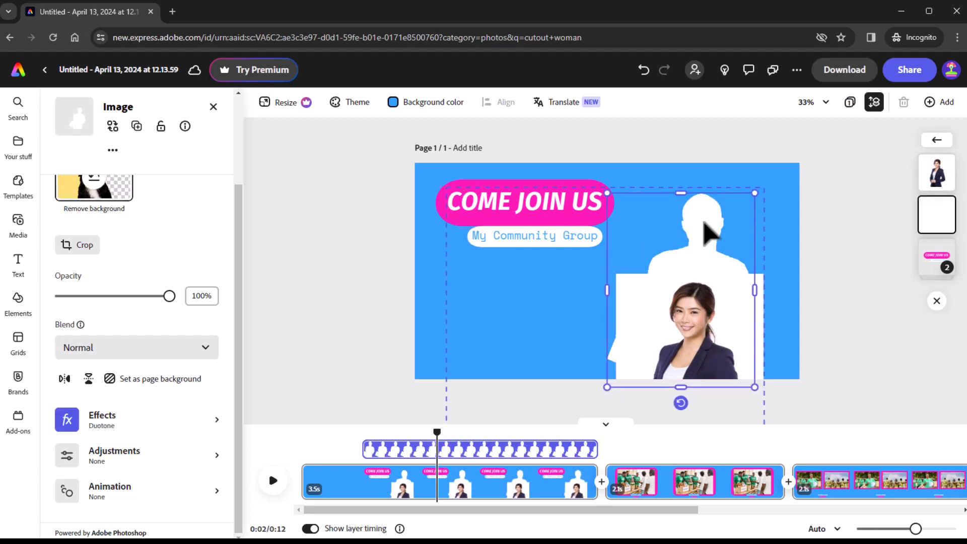
key("Delete")
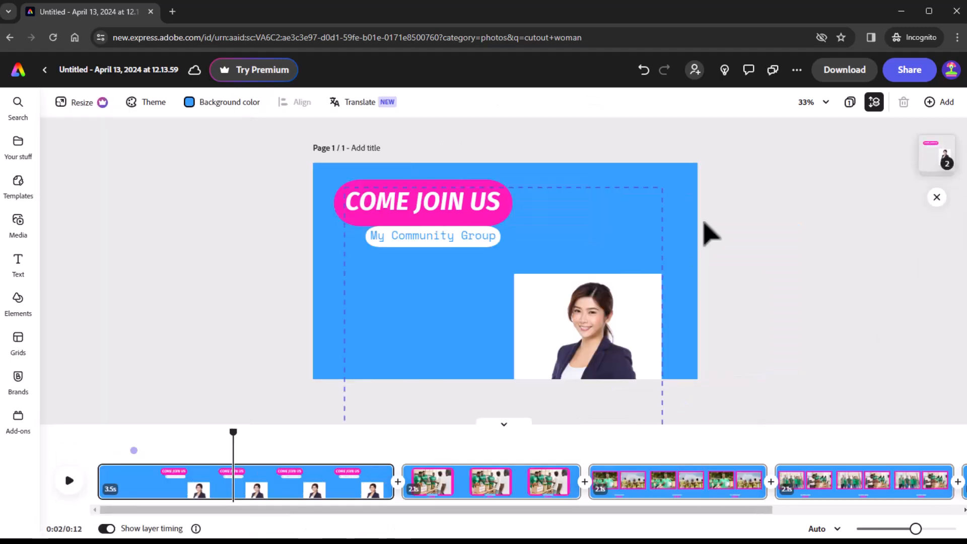
- Move the woman's photo back up beside the title, near the scene's right edge, and remove its background
left_click_drag(583, 336, 703, 265)
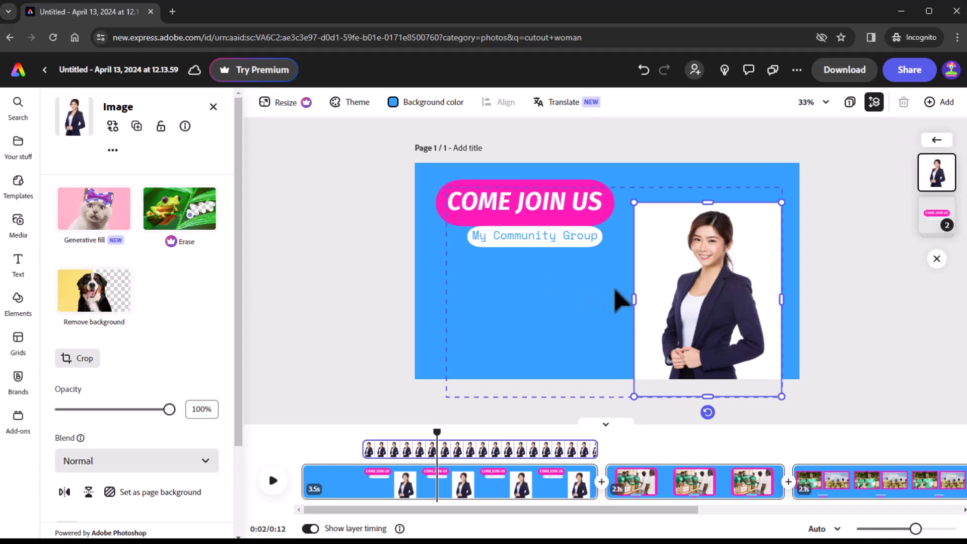
left_click(97, 296)
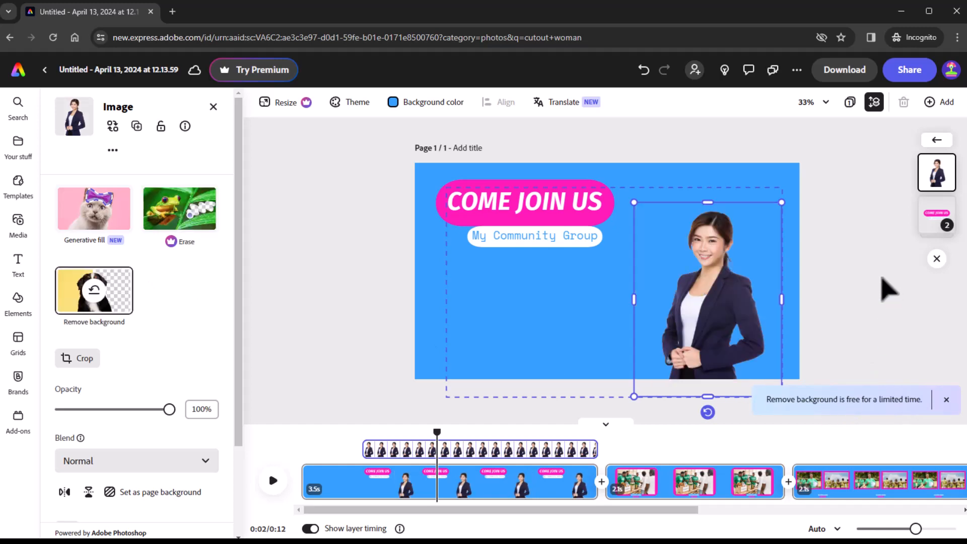
left_click(859, 283)
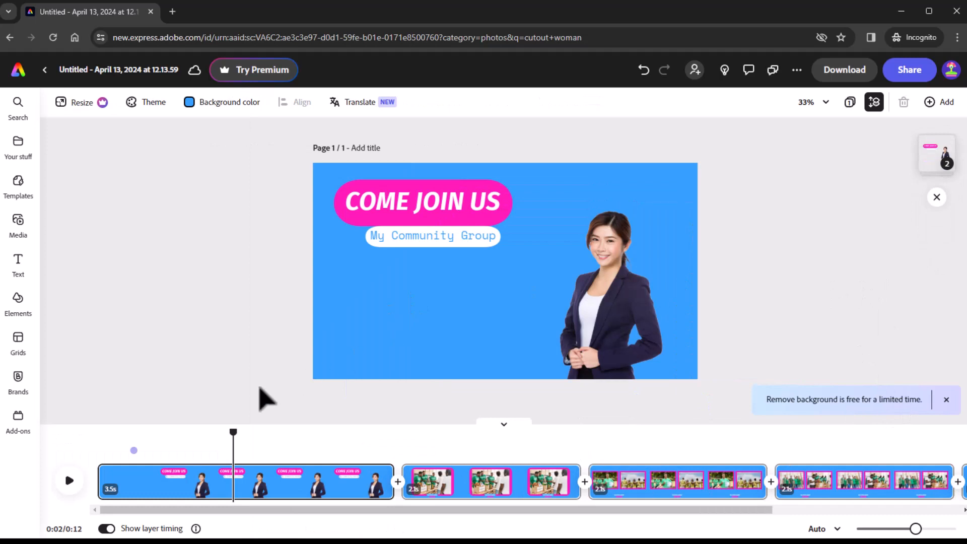
- Go to the second scene at about 0:04, ungroup the pink-framed picture and select only the volunteers photo
left_click_drag(233, 428, 335, 465)
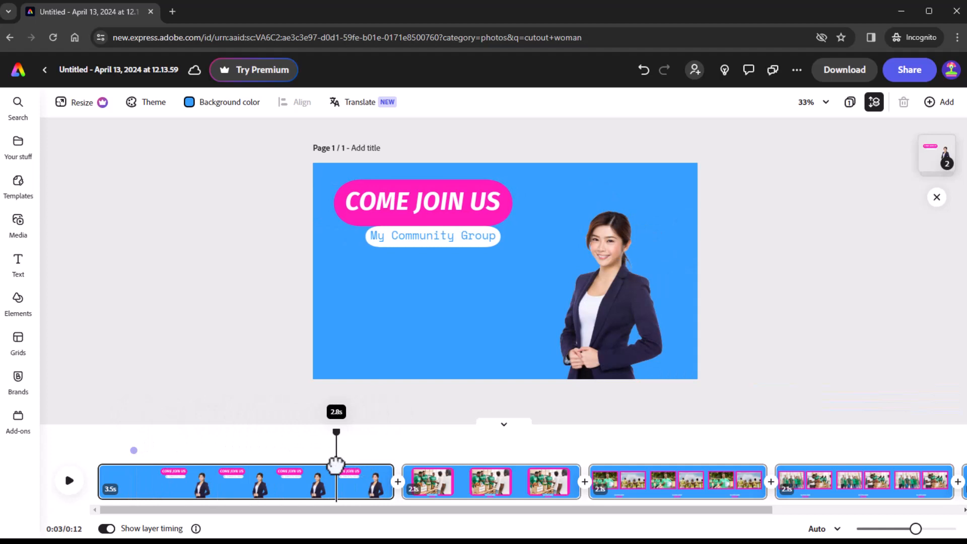
left_click_drag(335, 464, 445, 463)
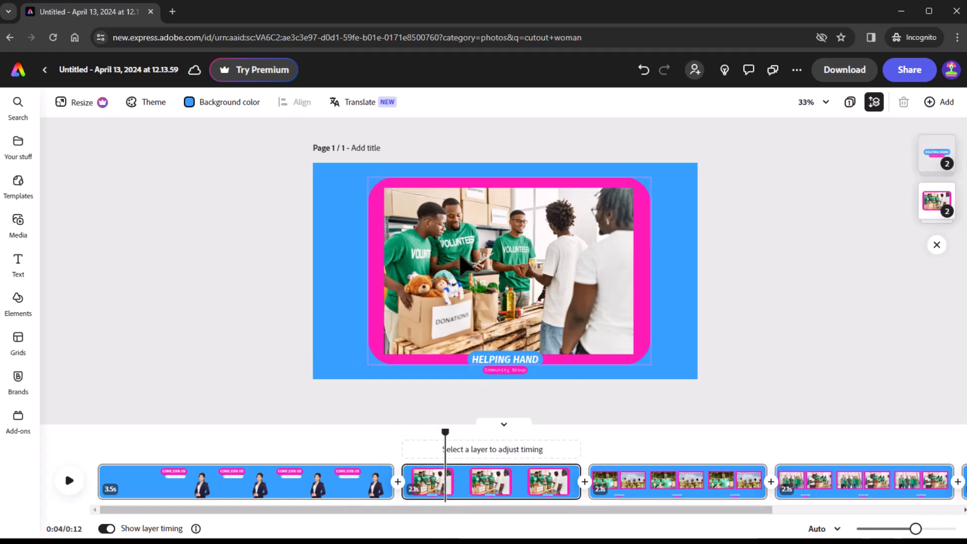
left_click(465, 265)
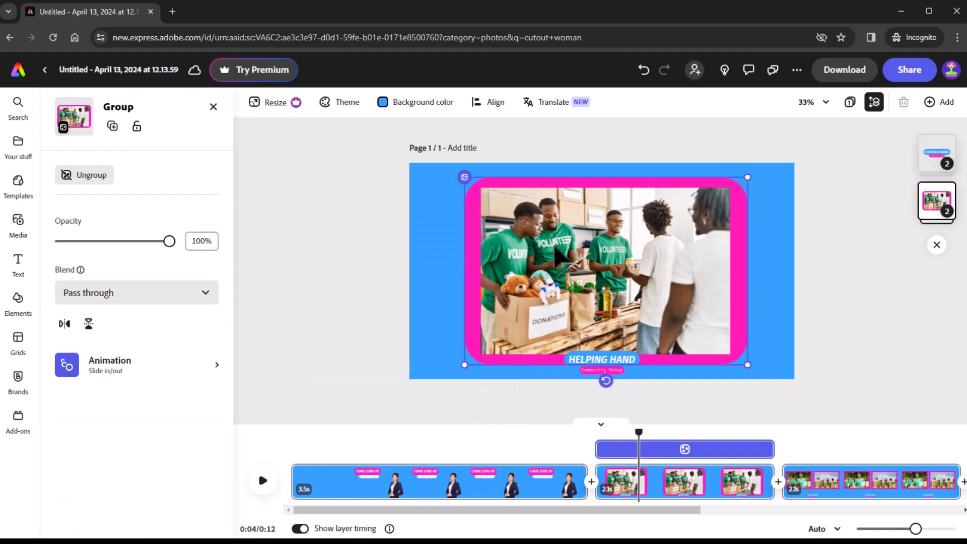
left_click(98, 176)
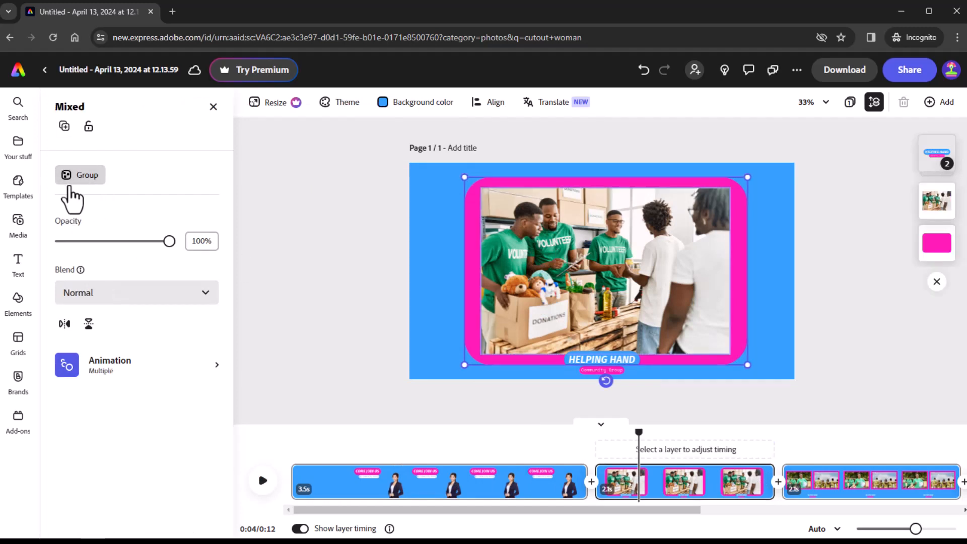
left_click(942, 198)
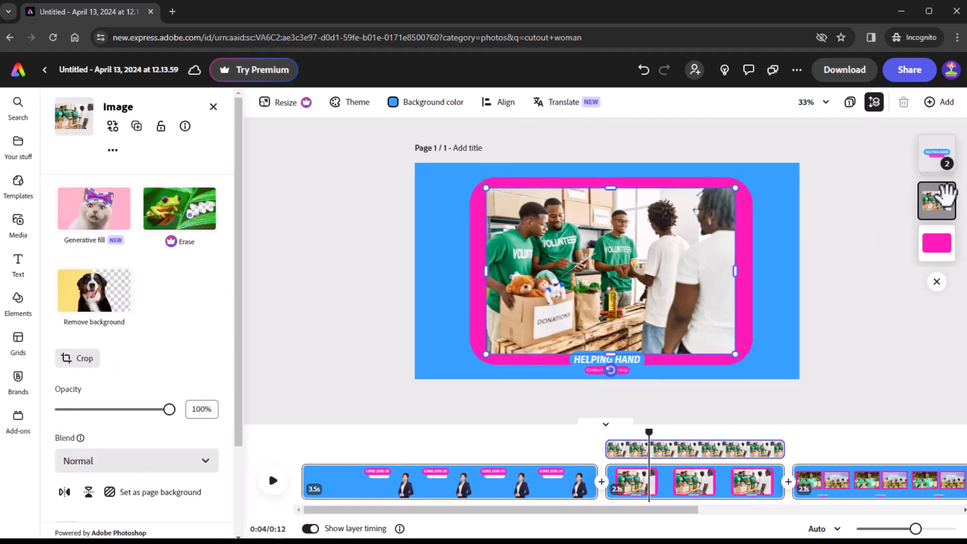
- Search the photo library for "people helping" and replace the second scene's picture with the masked volunteers in teal shirts
left_click(113, 127)
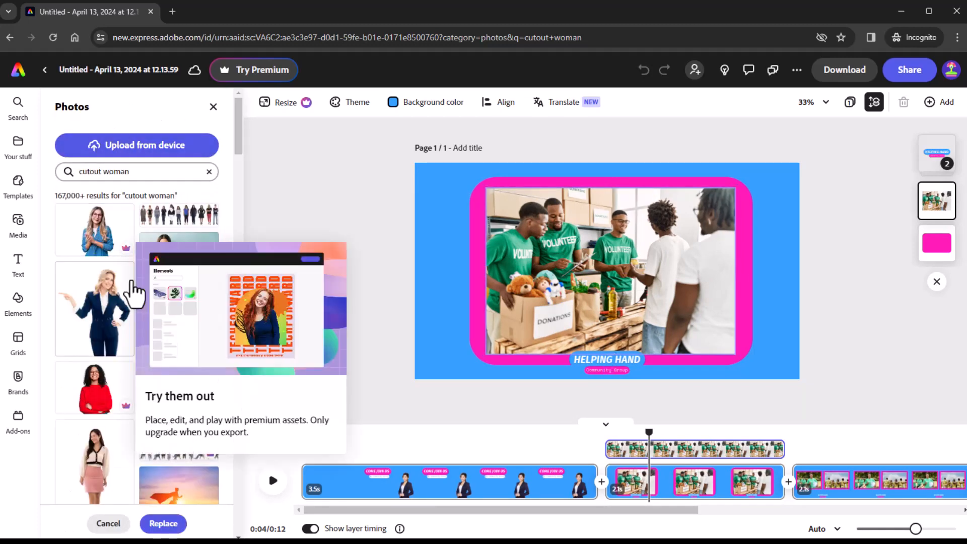
left_click(209, 171)
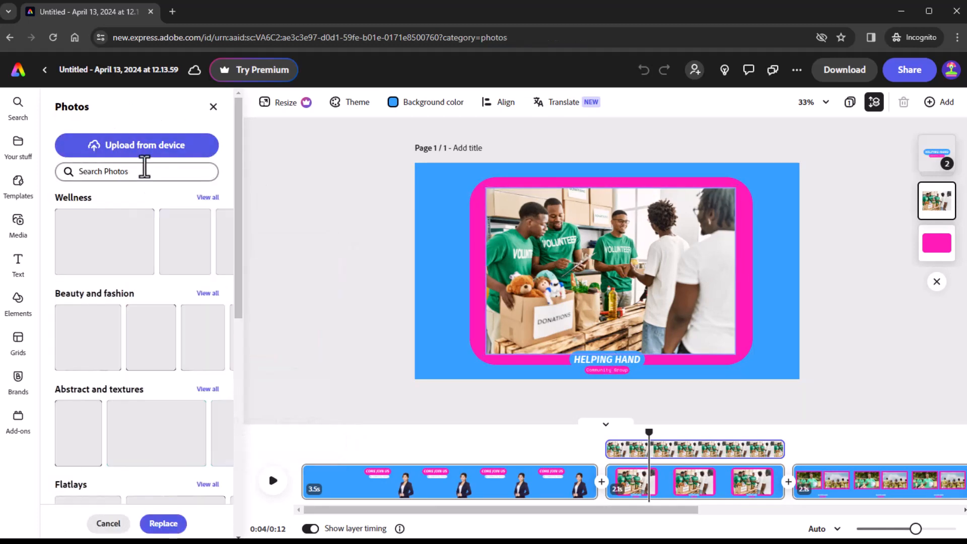
left_click(142, 172)
type("p")
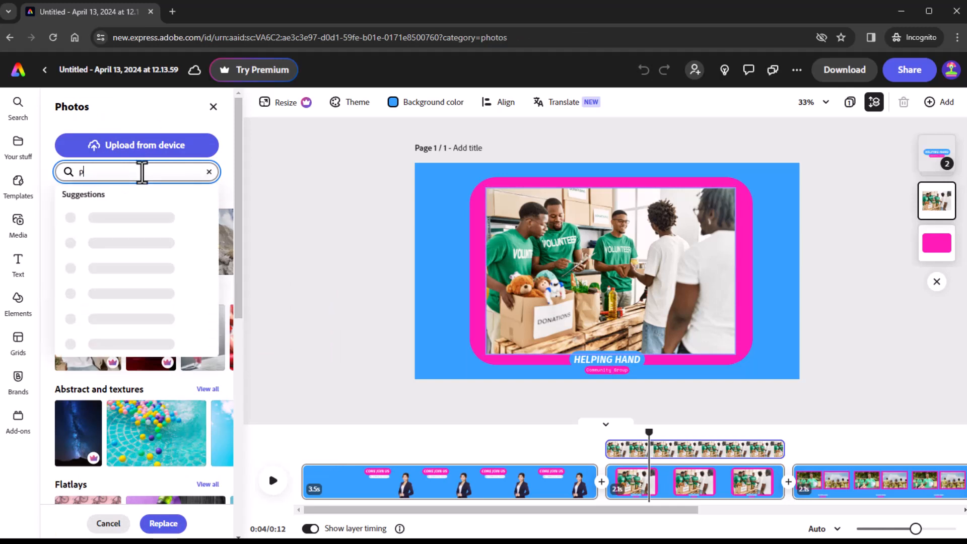
type("eople helping")
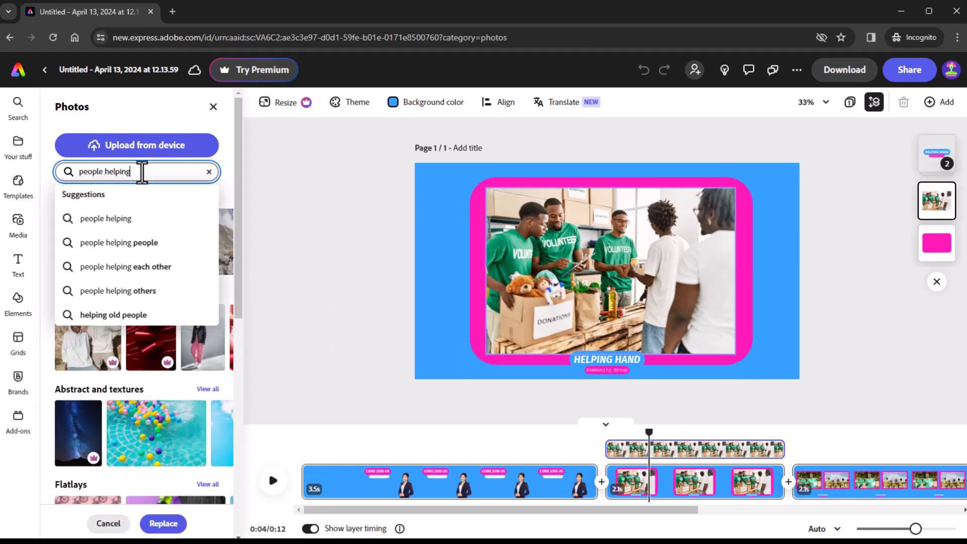
key("Return")
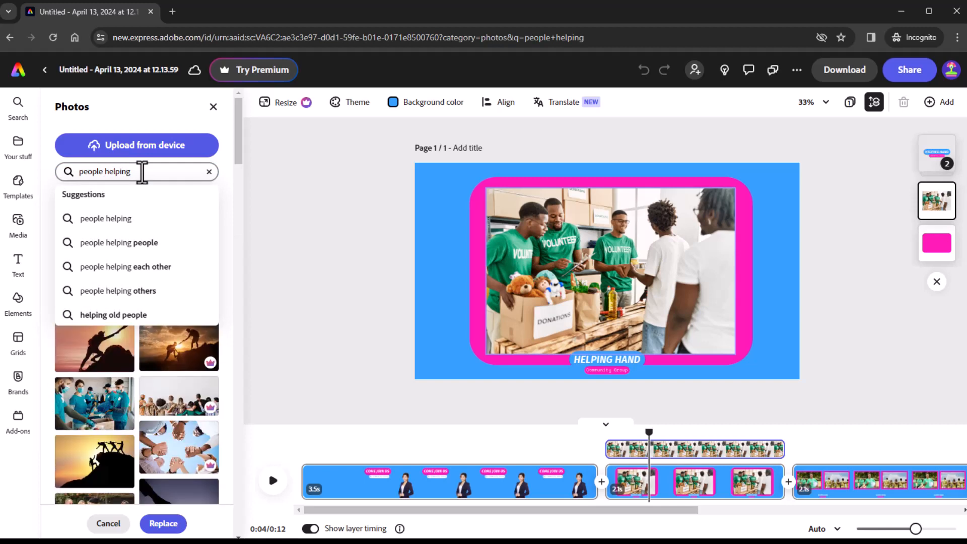
left_click(94, 399)
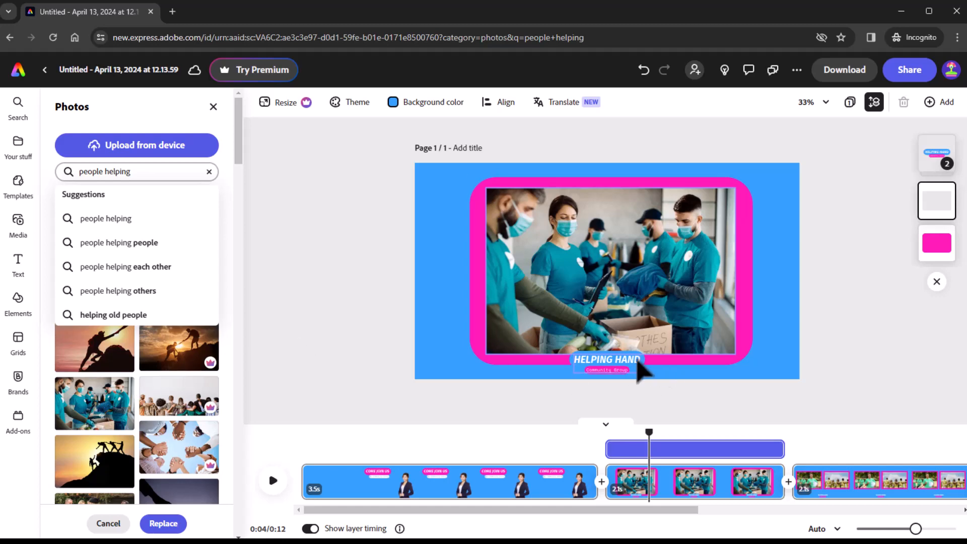
left_click(456, 410)
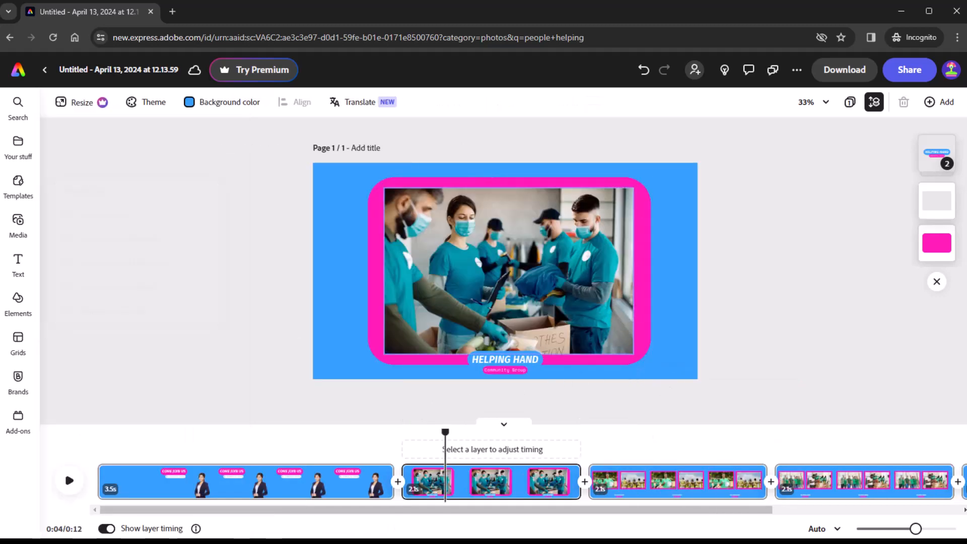
left_click(492, 283)
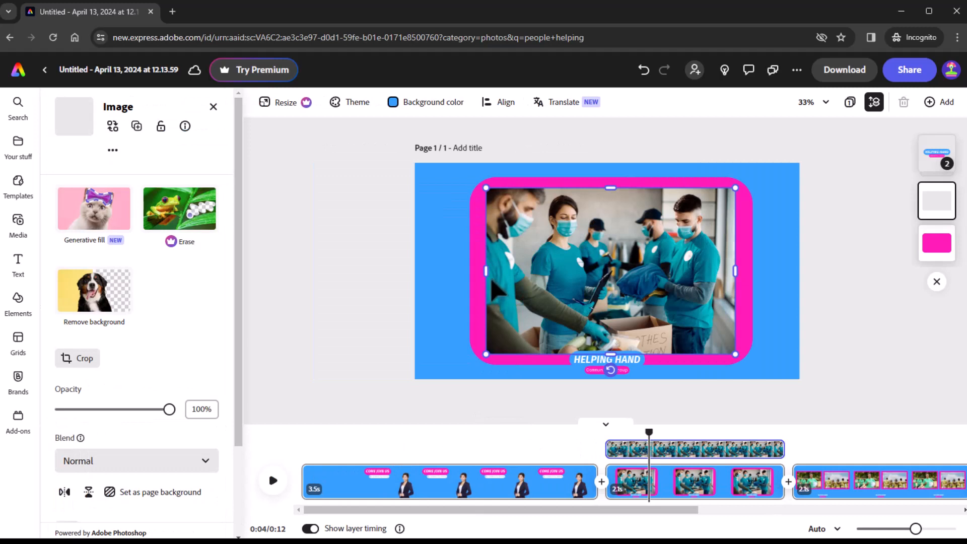
left_click(112, 126)
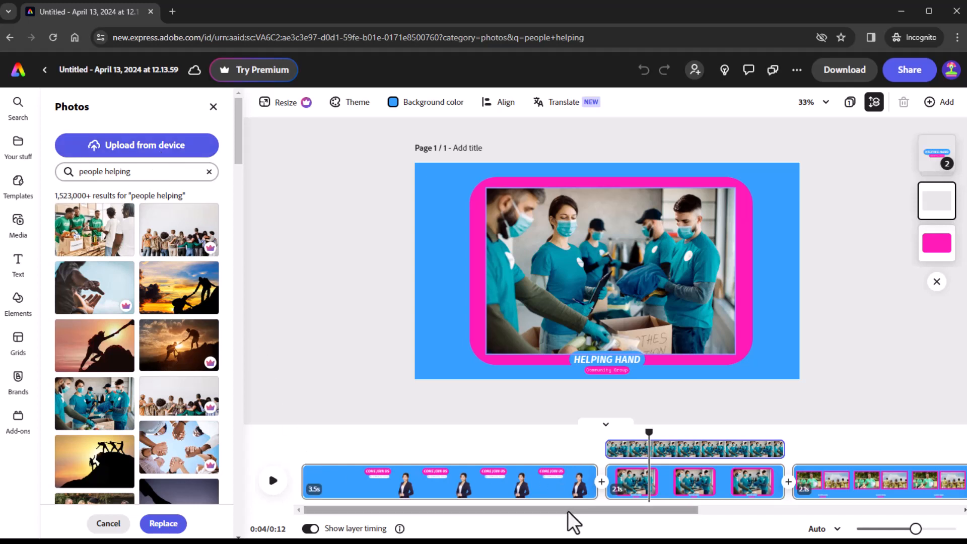
- Delete the three scenes that follow the second scene, keeping only the first two scenes in the video
left_click_drag(567, 511, 731, 526)
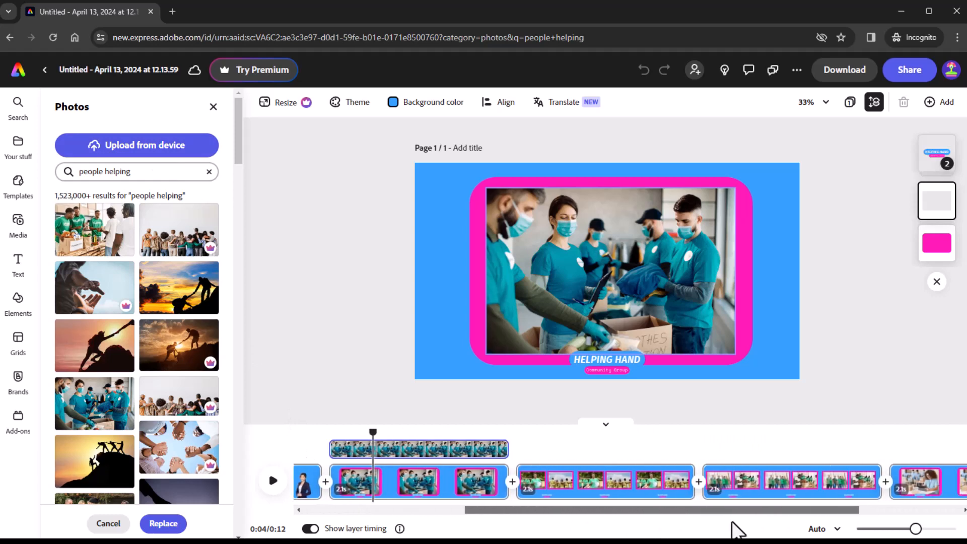
left_click(599, 501)
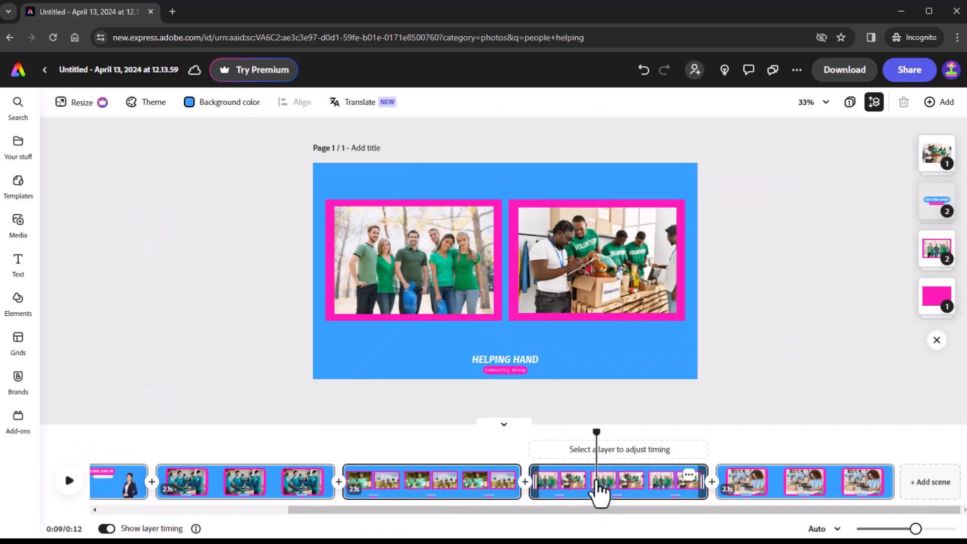
key("Delete")
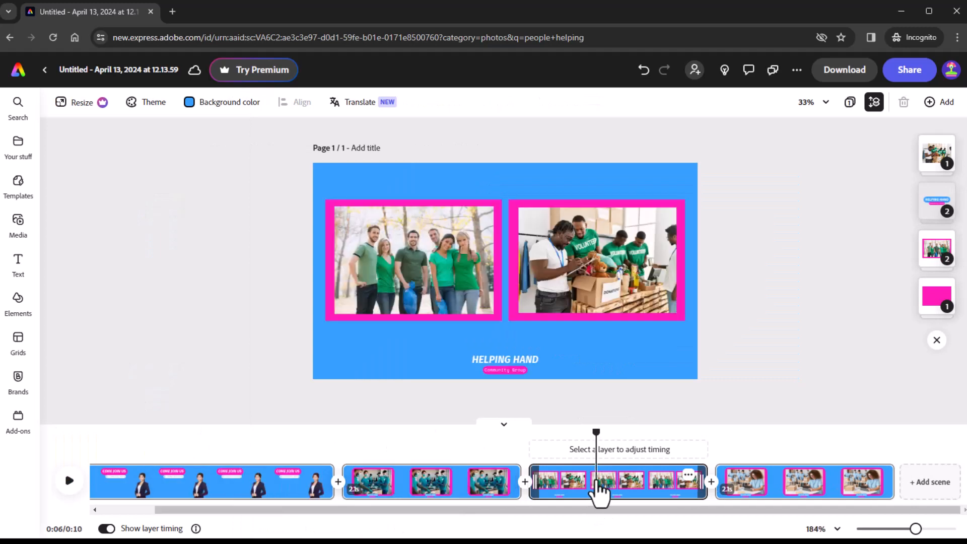
key("Delete")
key("Delete")
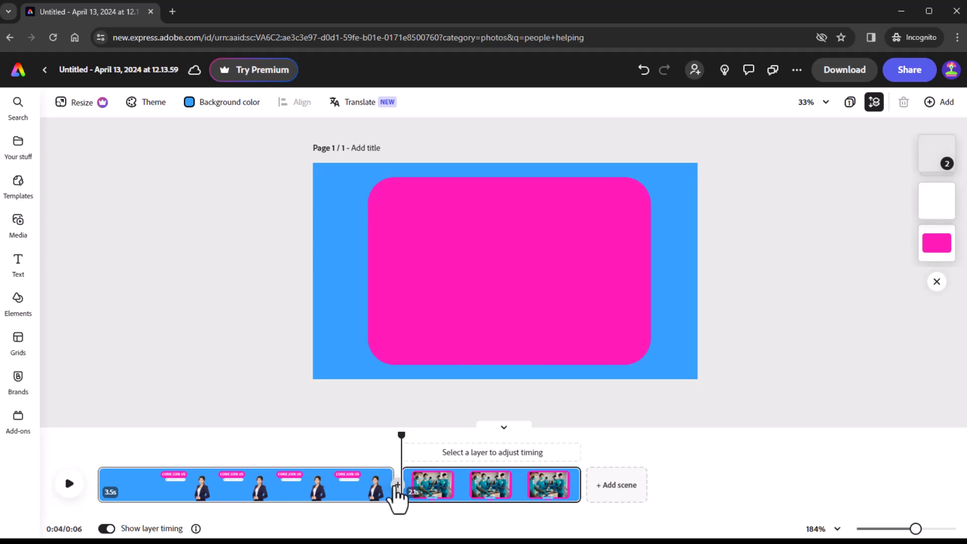
- Insert a blank scene between the two remaining scenes and move the playhead inside it to about 0:05
left_click(397, 486)
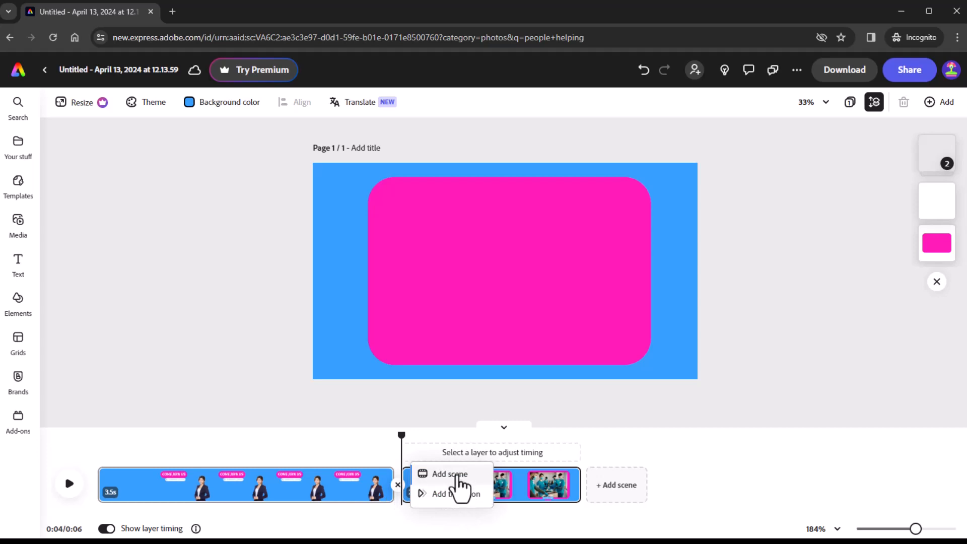
left_click(450, 474)
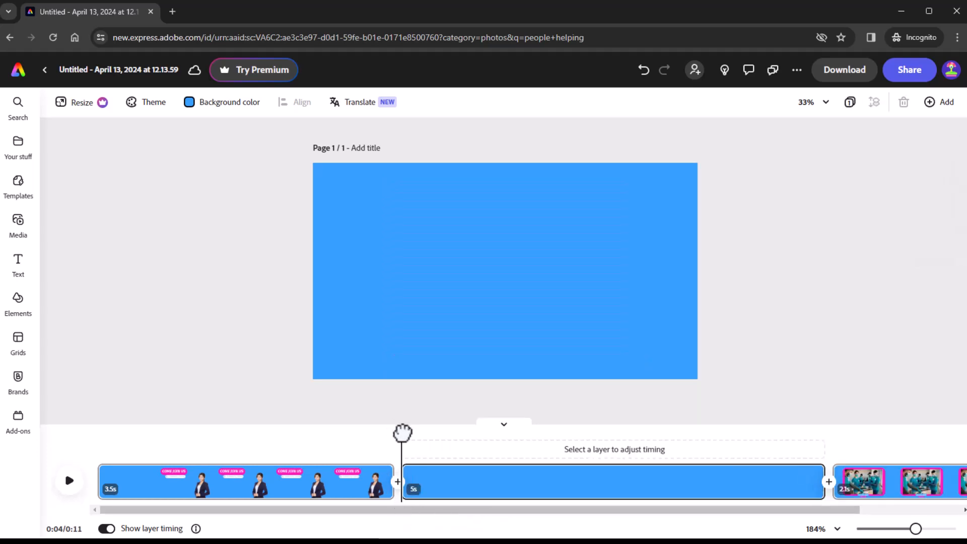
left_click_drag(401, 433, 507, 458)
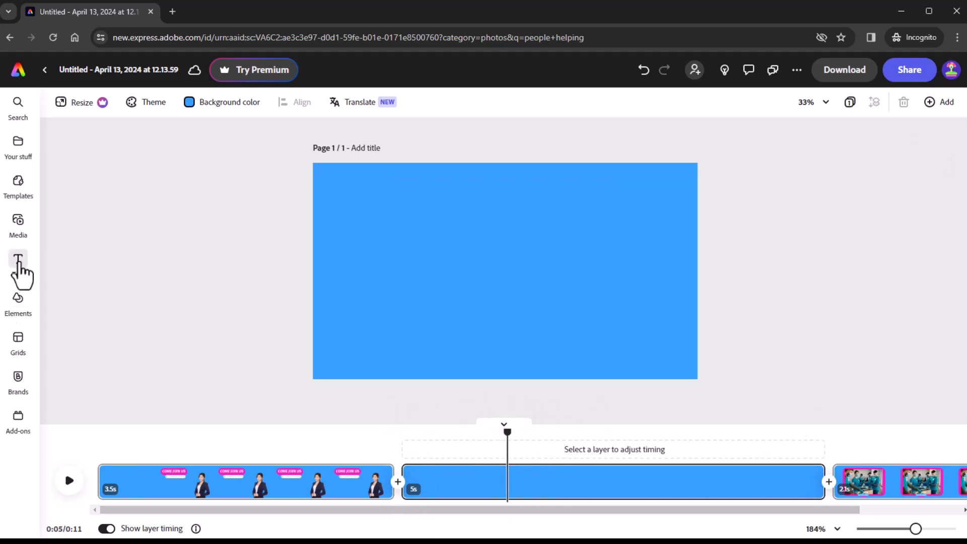
- Add a text box to the blank scene reading "This is where my new test will go!"
left_click(18, 262)
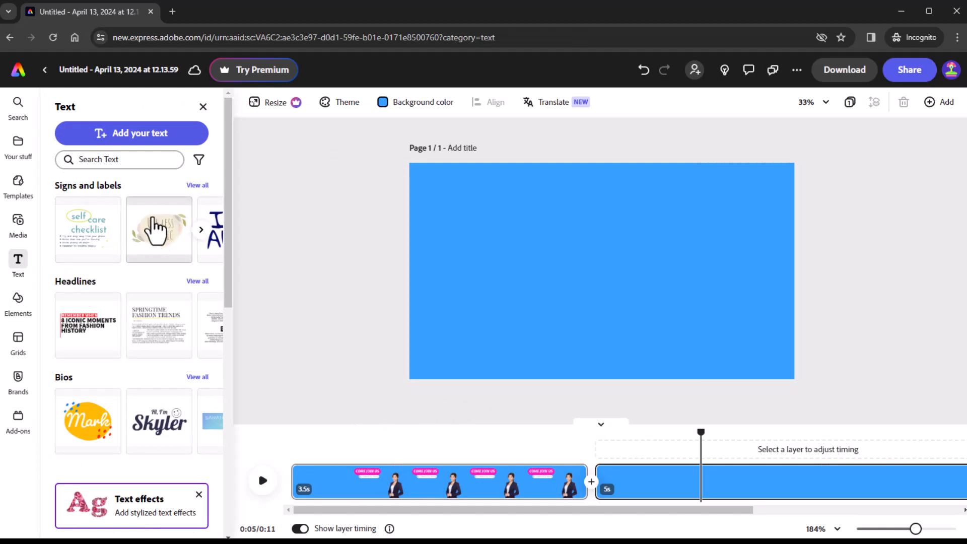
left_click(134, 136)
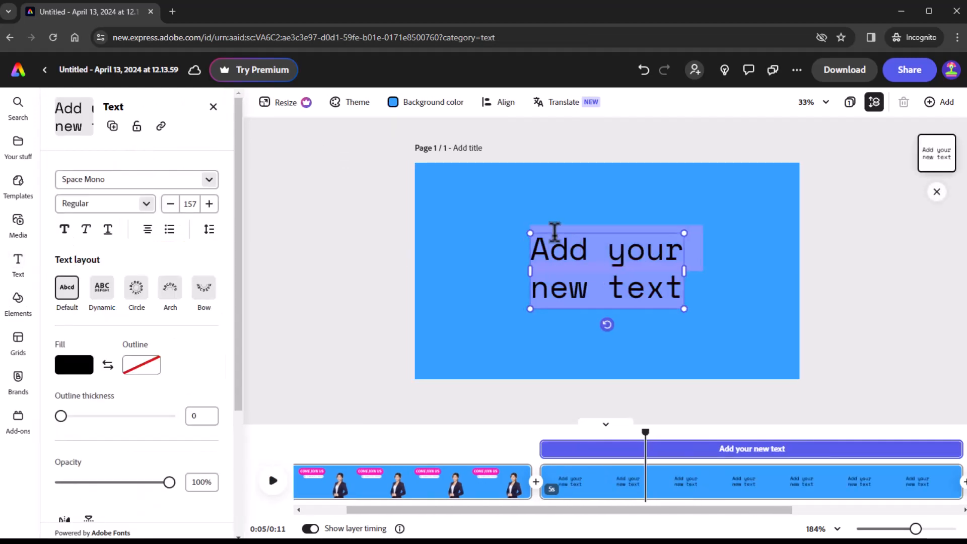
left_click(579, 255)
key("ctrl+a")
type("This is whe")
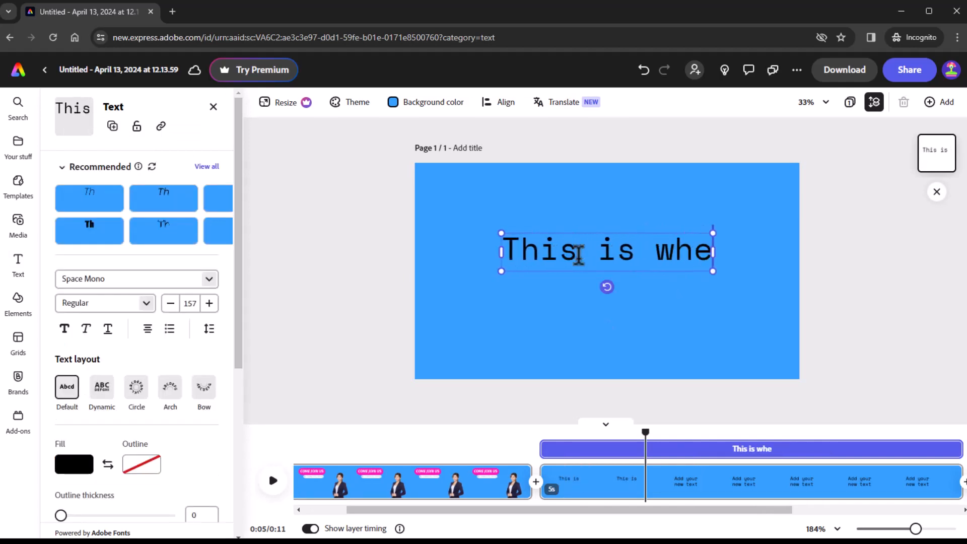
type("re my new")
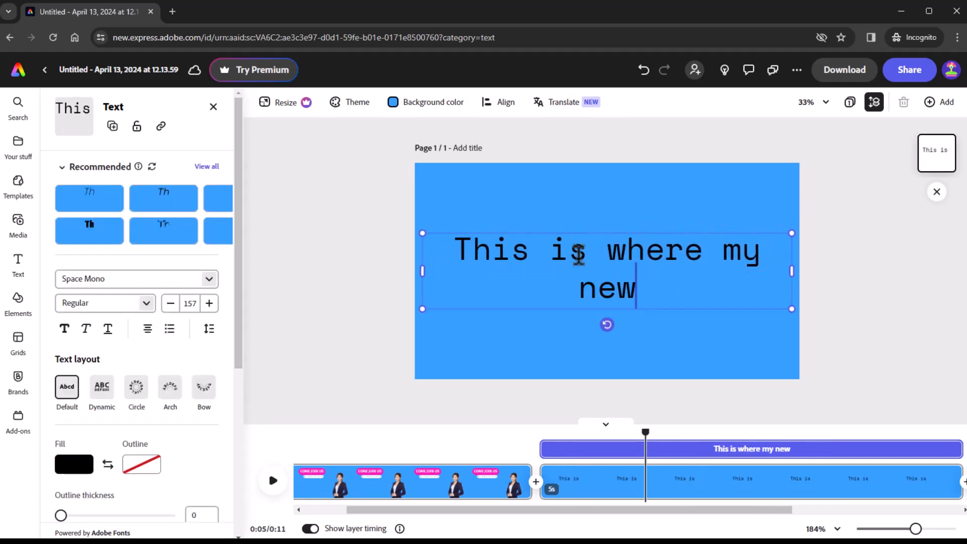
type(" test will go!")
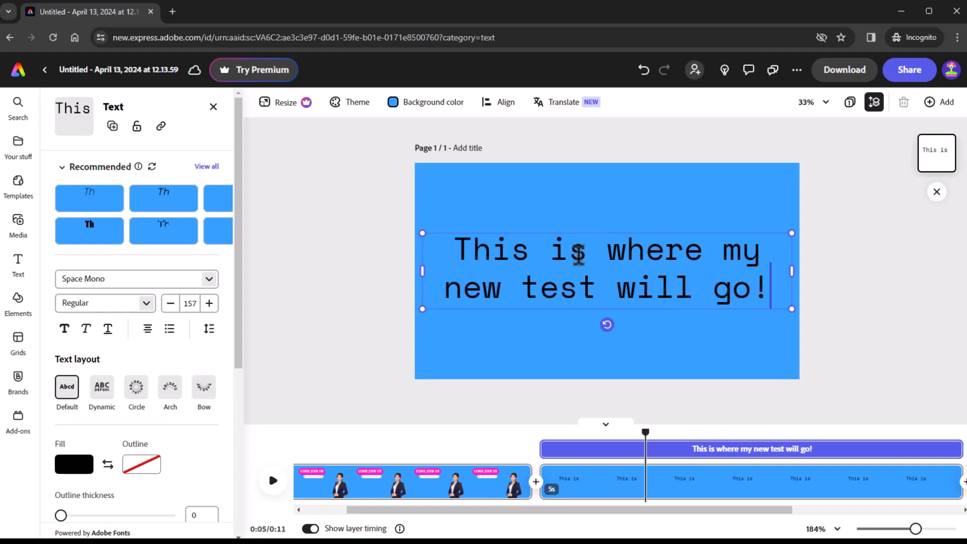
- Select the whole text and apply the recommended Patriot font in Normal style
key("ctrl+a")
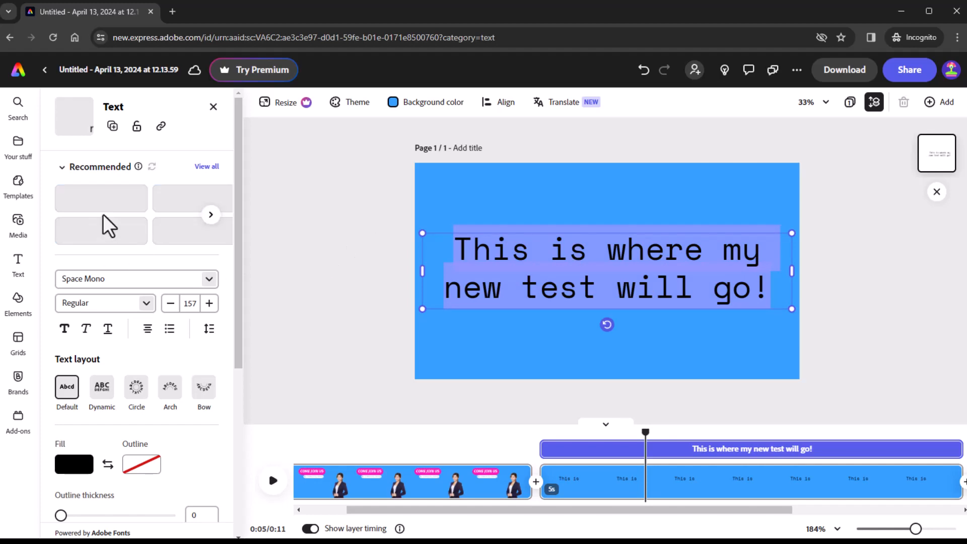
left_click(91, 236)
left_click(193, 242)
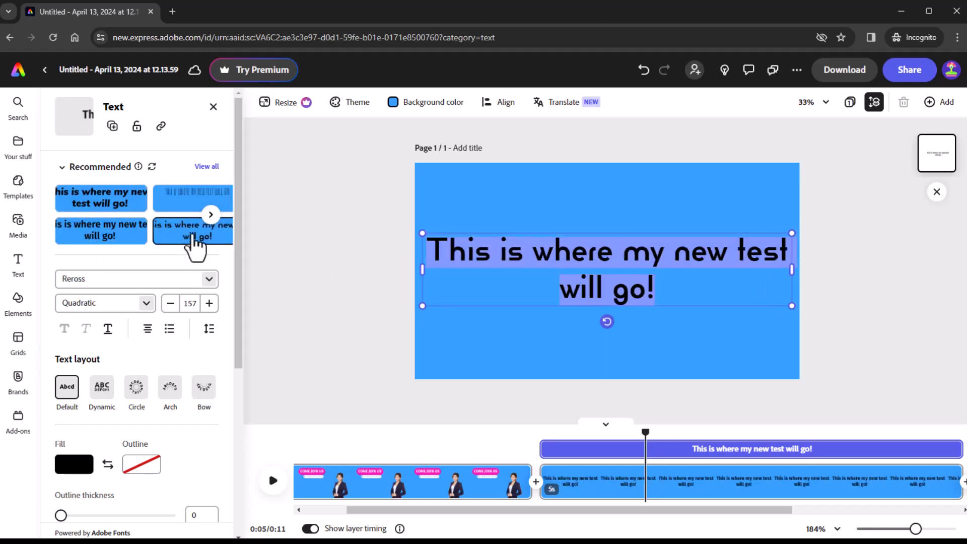
left_click(197, 230)
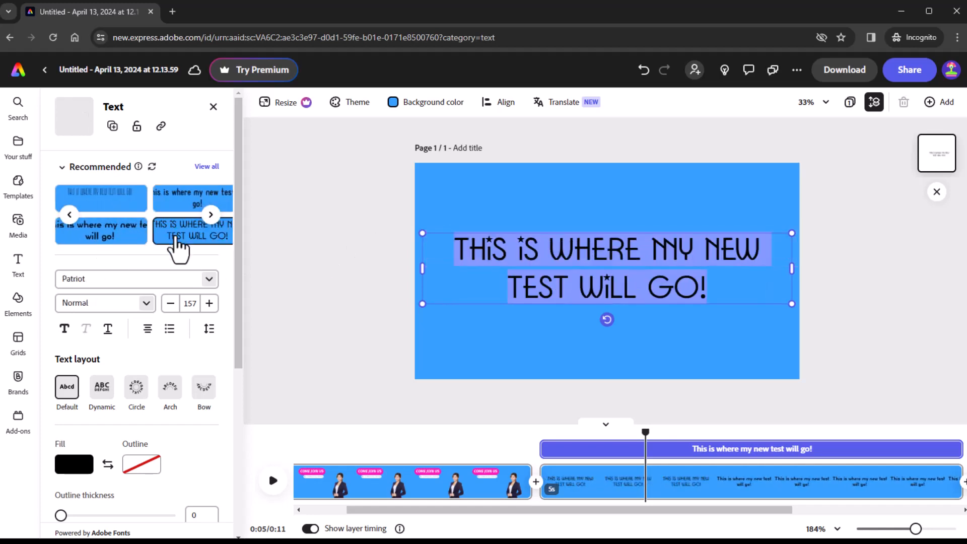
- Give the text a custom pale beige fill and make it bold
left_click(78, 462)
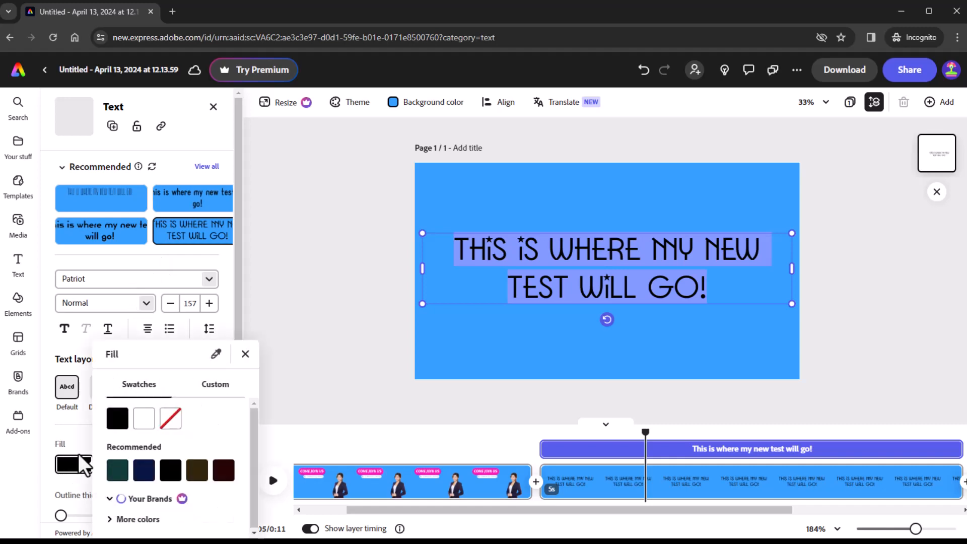
left_click(144, 419)
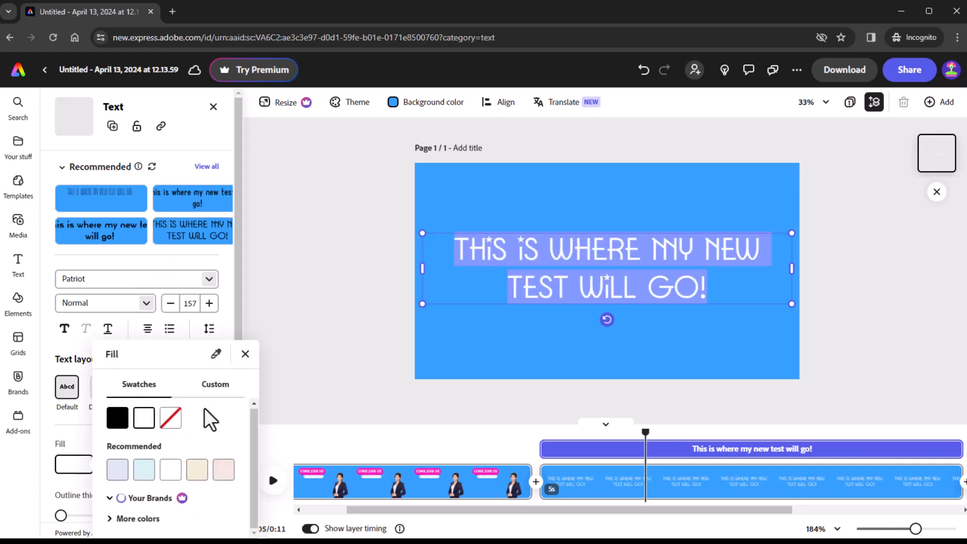
left_click(214, 386)
left_click_drag(166, 414, 129, 419)
left_click(119, 441)
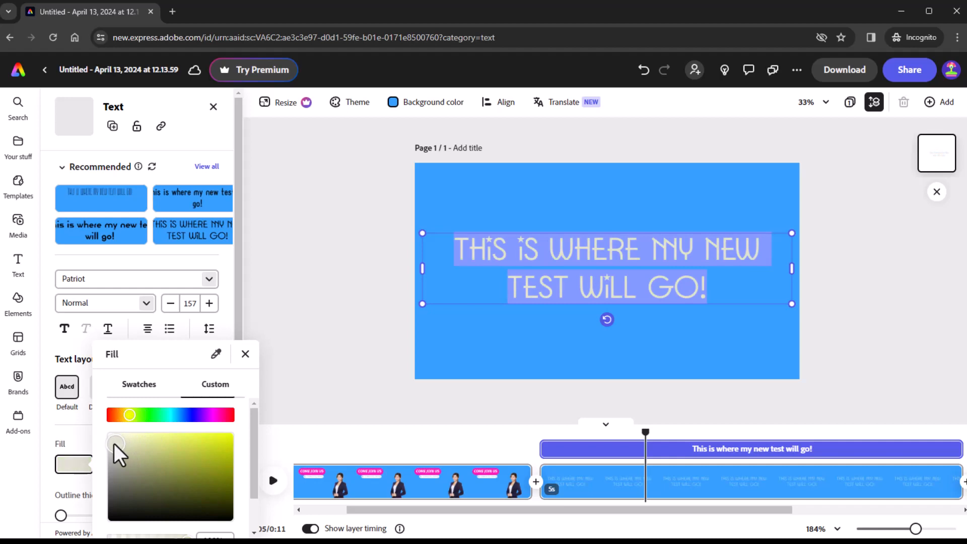
left_click(50, 334)
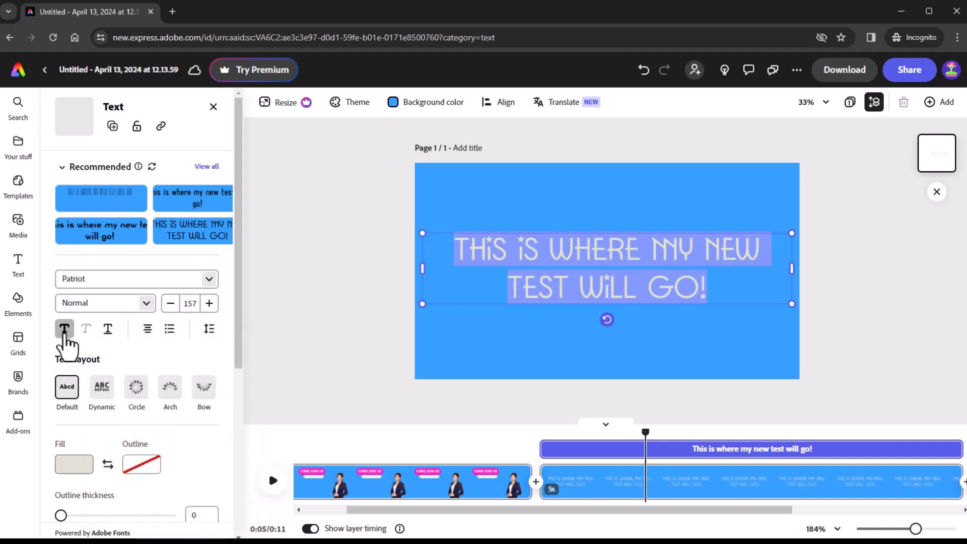
left_click(64, 328)
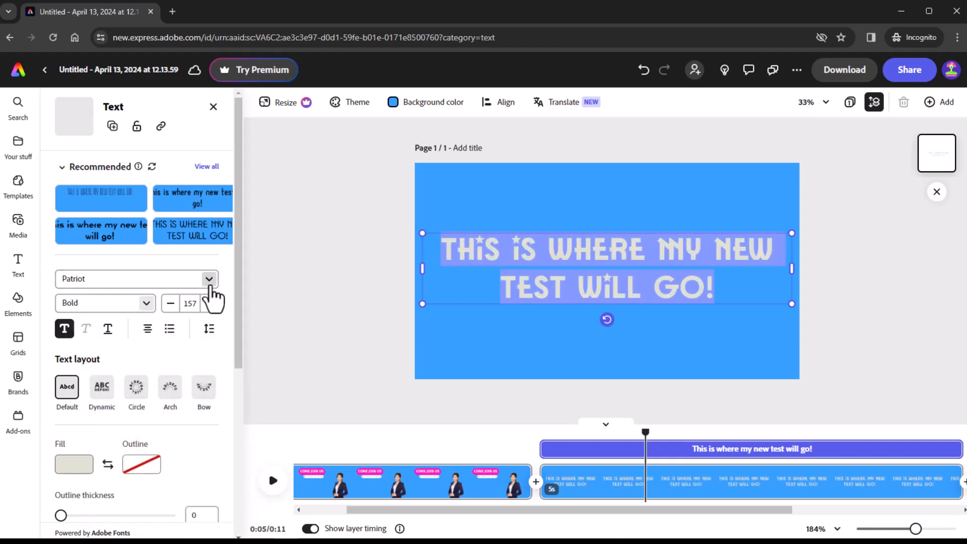
- Browse the additional font categories for the selected text, look through the Calligraphic fonts, and close the font list without choosing one
left_click(208, 280)
scroll(221, 483, "down", 3)
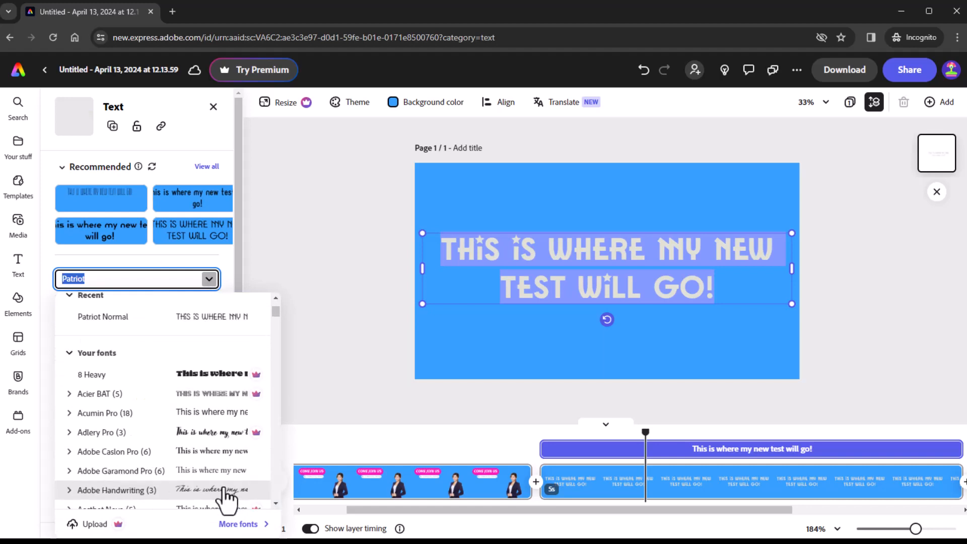
left_click(237, 524)
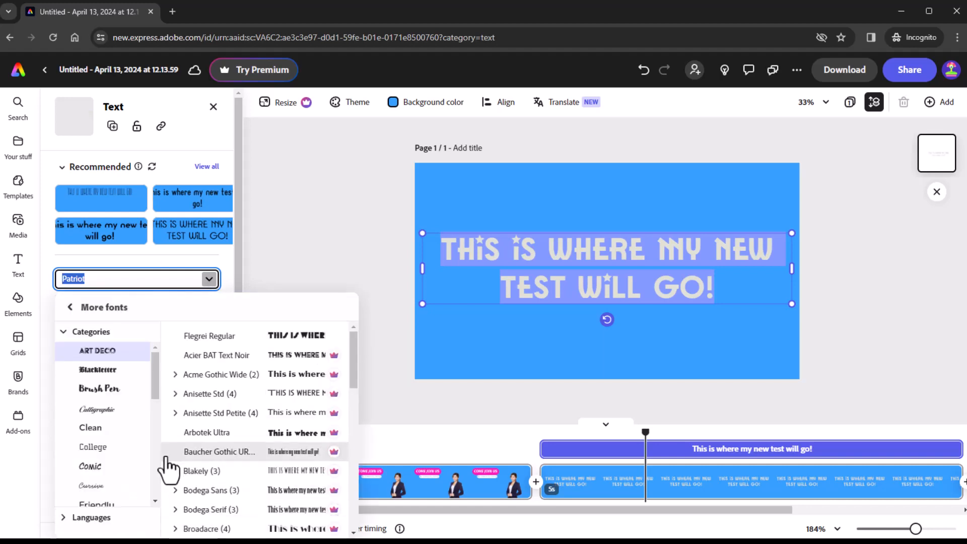
left_click(64, 331)
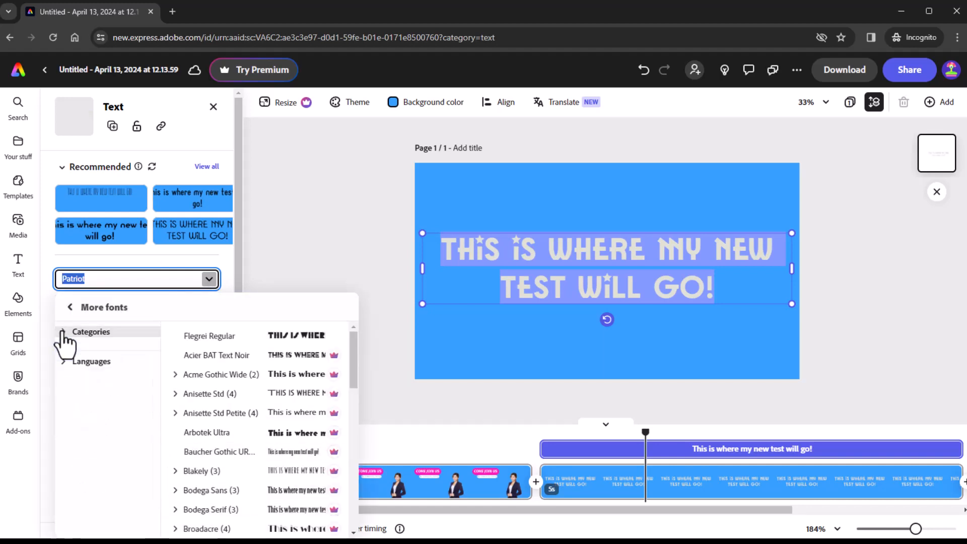
left_click(64, 332)
scroll(129, 423, "down", 5)
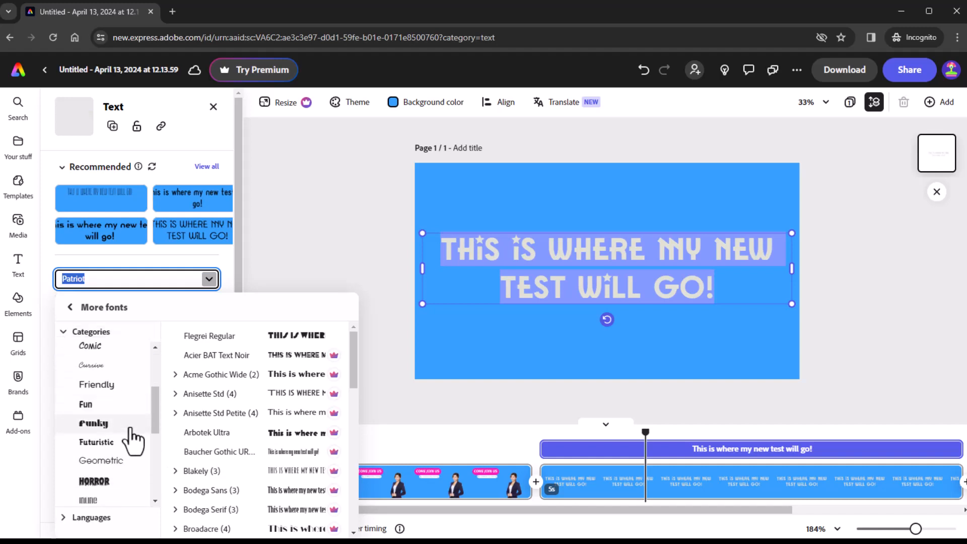
scroll(129, 446, "down", 2)
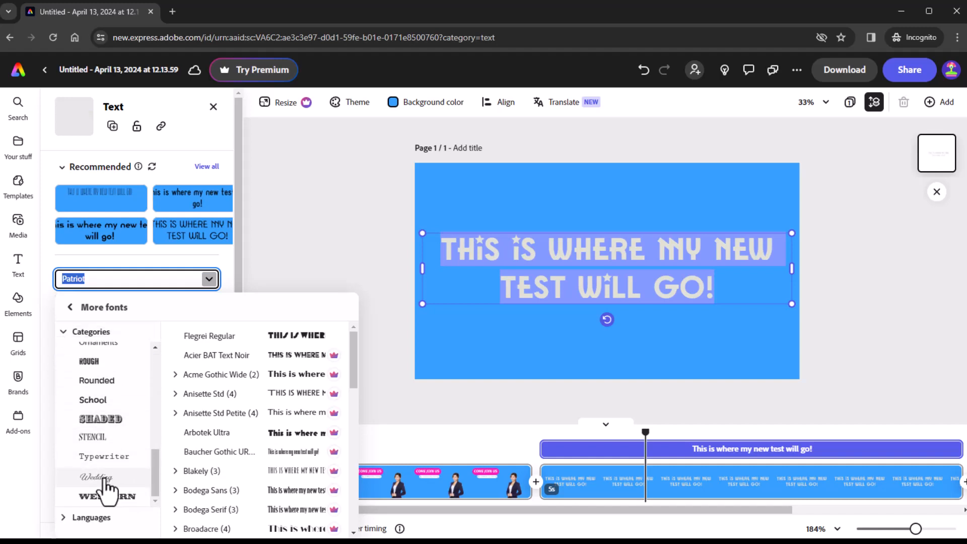
scroll(120, 450, "up", 5)
scroll(101, 433, "up", 3)
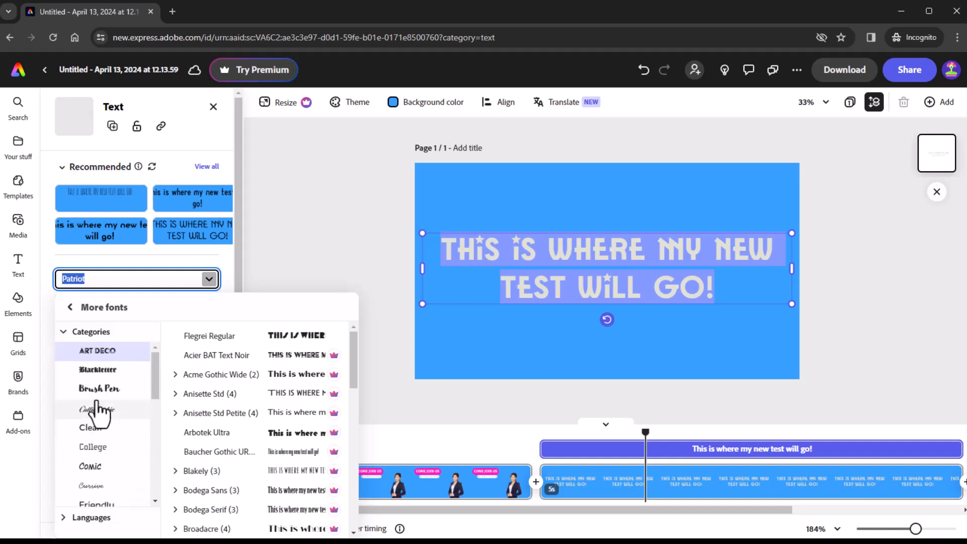
left_click(62, 333)
left_click(62, 333)
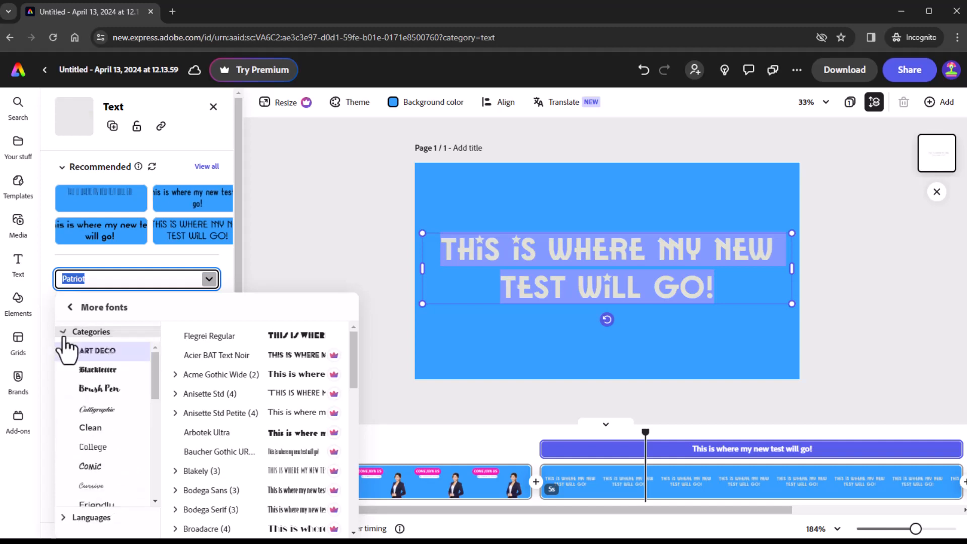
left_click(106, 410)
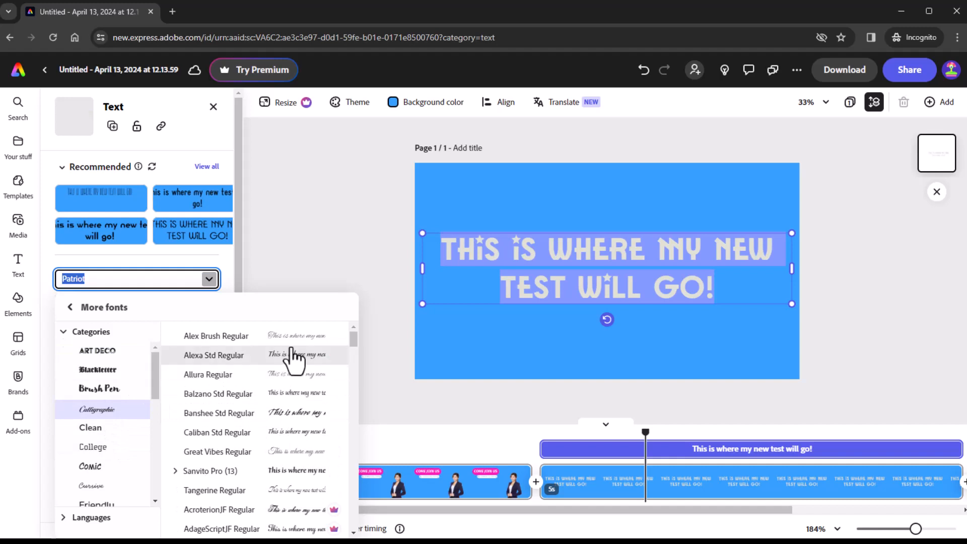
mouse_move(356, 340)
left_mouse_down()
mouse_move(349, 434)
mouse_move(364, 333)
mouse_move(358, 348)
left_mouse_up()
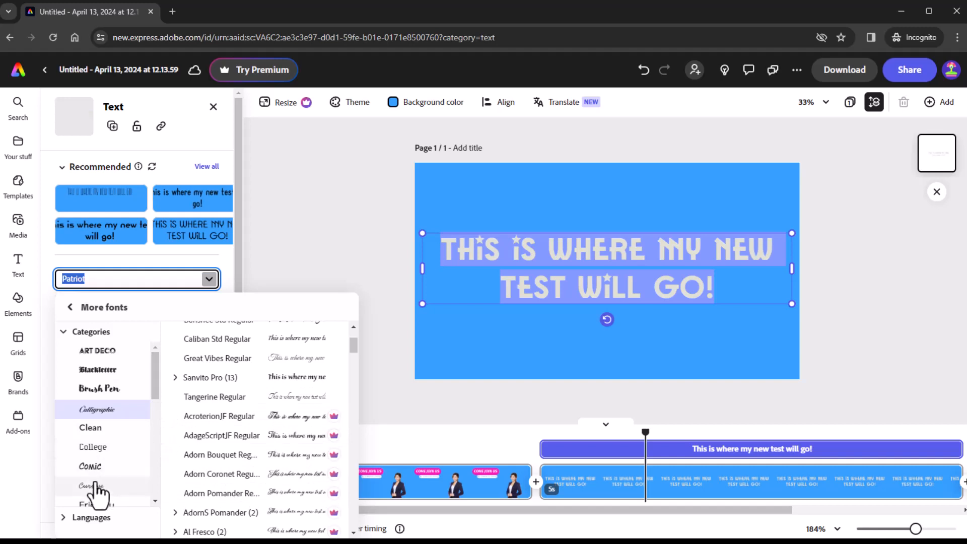
left_click(235, 279)
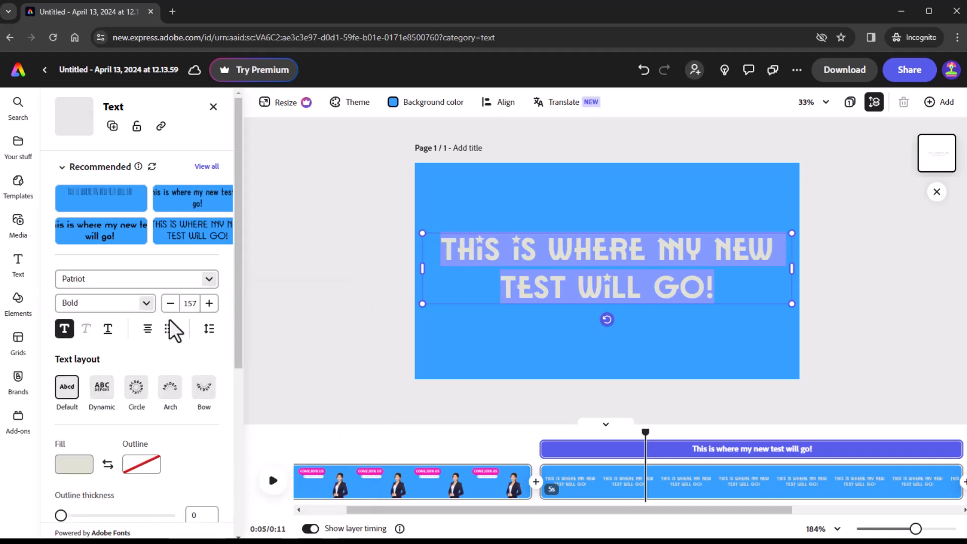
- Shrink the text box from its lower-left corner to a font size of about 148 and reposition it near the scene's centre
scroll(121, 410, "down", 5)
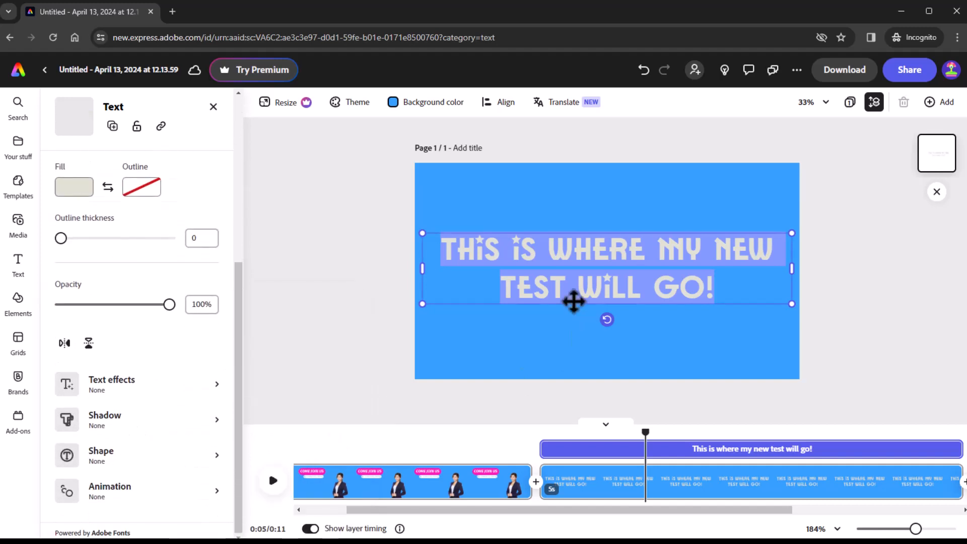
left_click(537, 335)
left_click(547, 289)
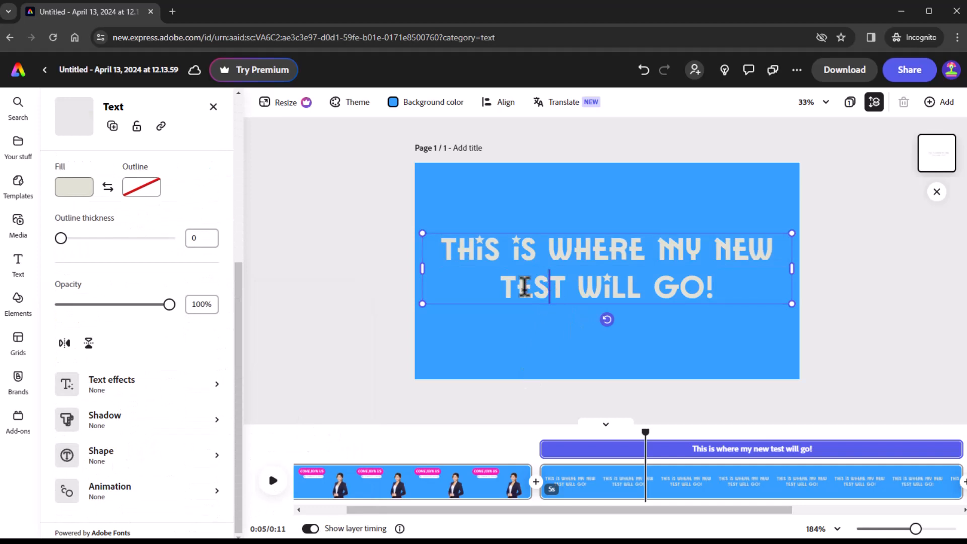
left_click_drag(422, 304, 447, 317)
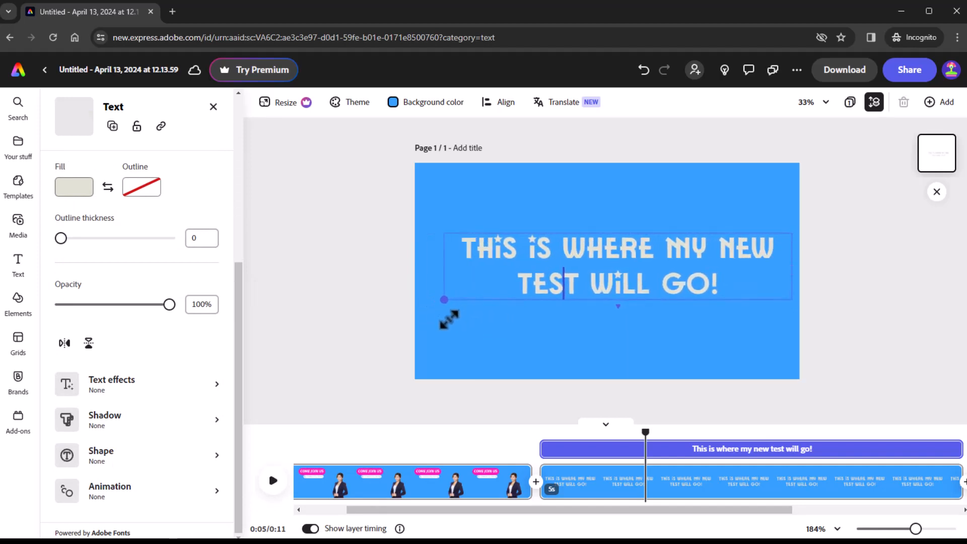
left_click_drag(615, 269, 604, 257)
mouse_move(579, 297)
left_mouse_down()
mouse_move(564, 289)
mouse_move(572, 290)
left_mouse_up()
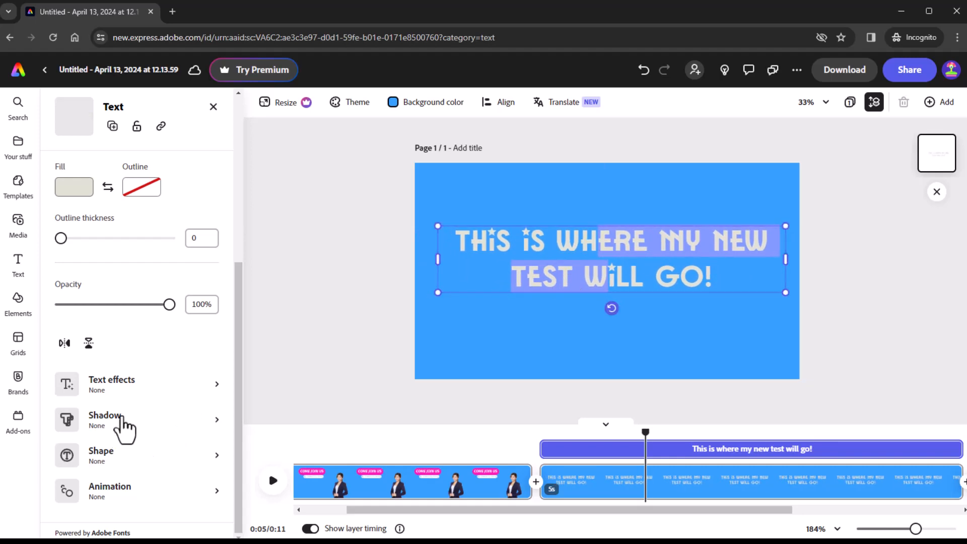
- Examine the text effects options and sample effects, and return to the text settings without applying any
left_click(106, 386)
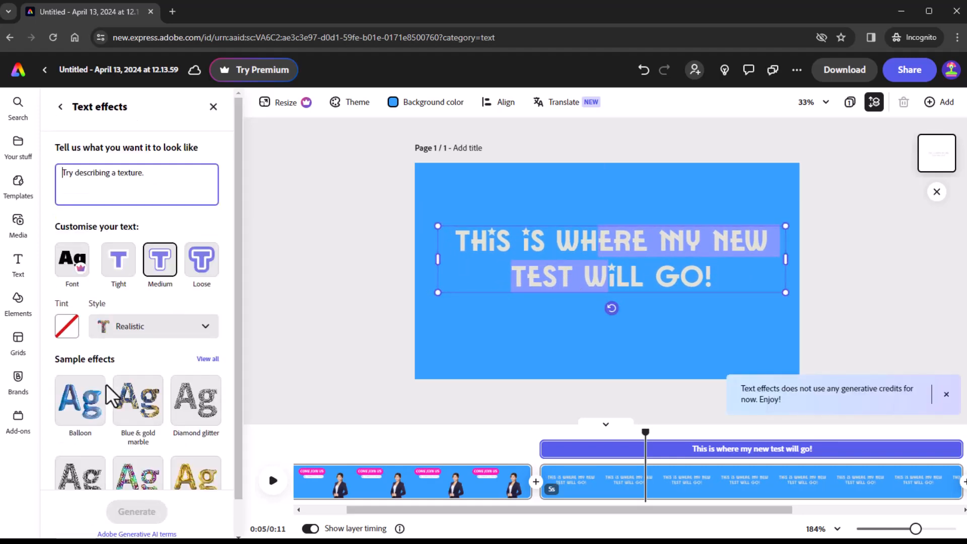
scroll(167, 322, "down", 1)
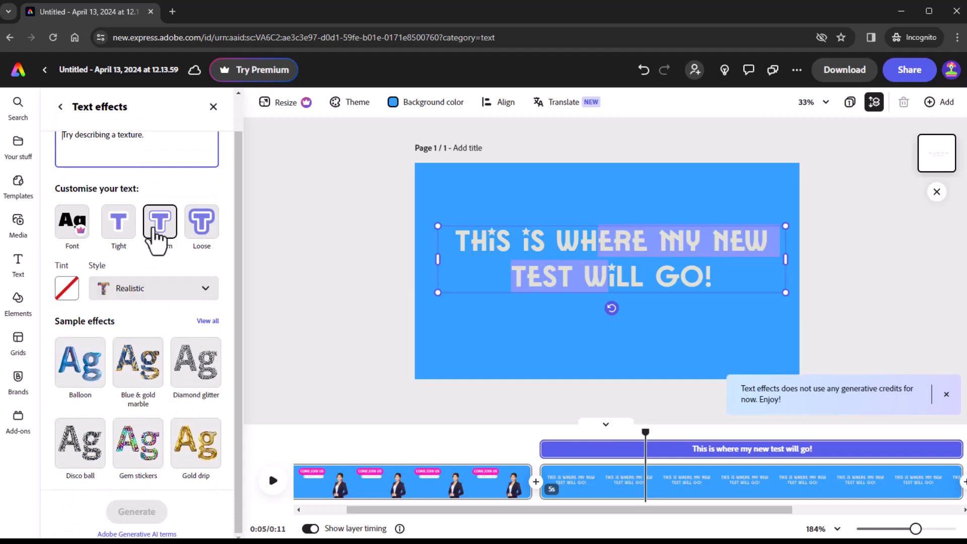
scroll(178, 401, "up", 1)
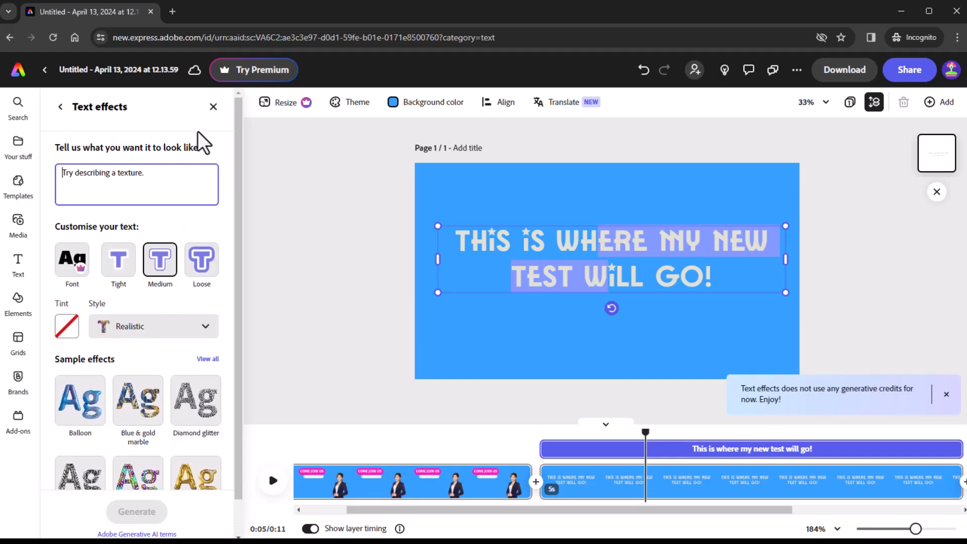
left_click(60, 107)
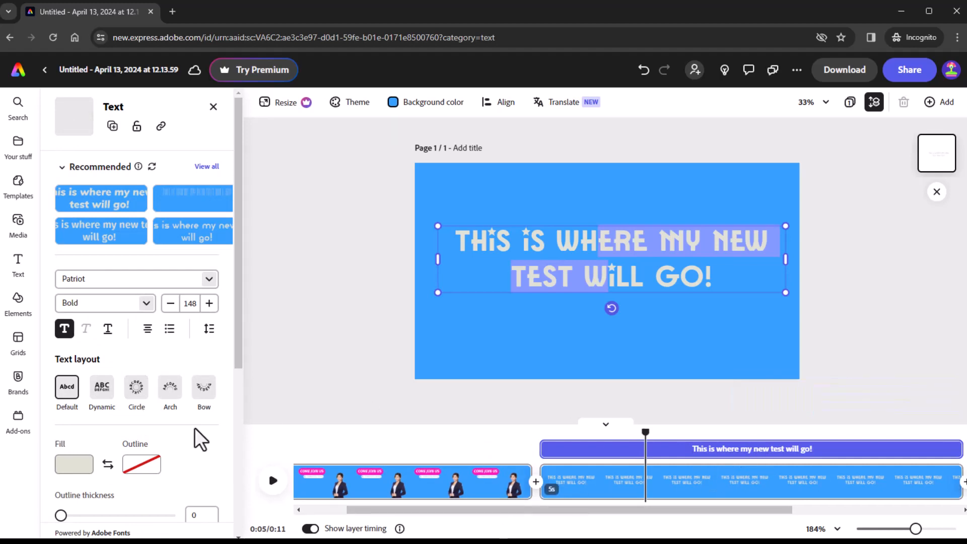
- Give the text scene's text a Flicker entrance animation
scroll(126, 401, "down", 3)
scroll(126, 401, "down", 2)
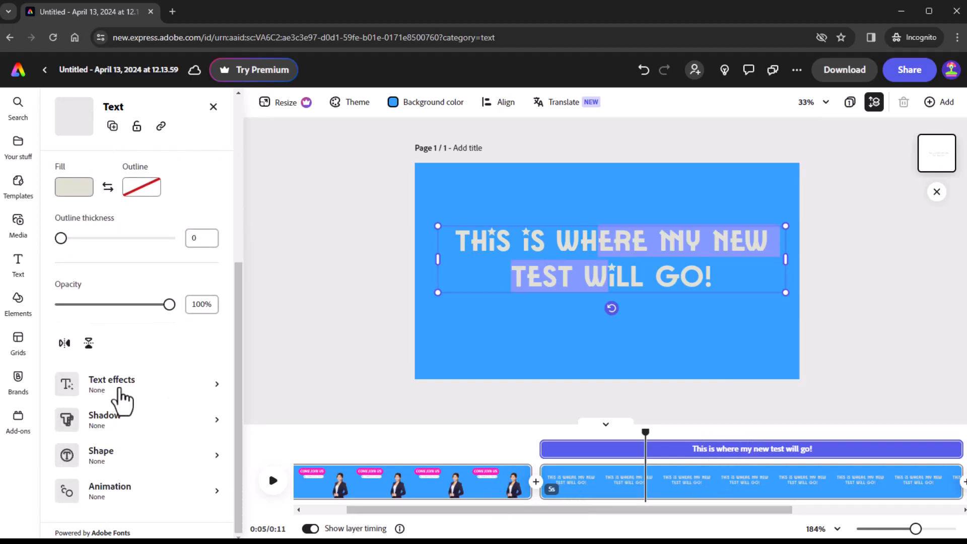
left_click(110, 491)
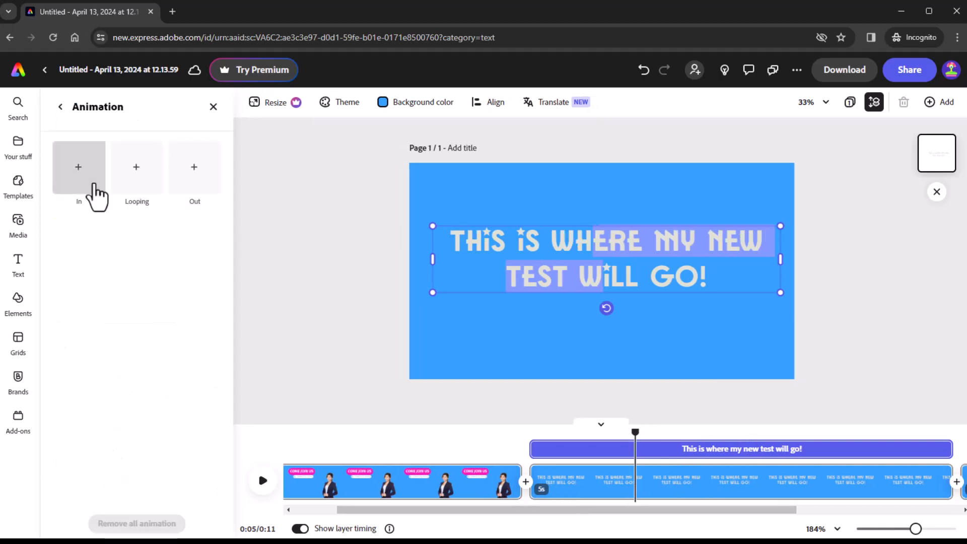
left_click(96, 194)
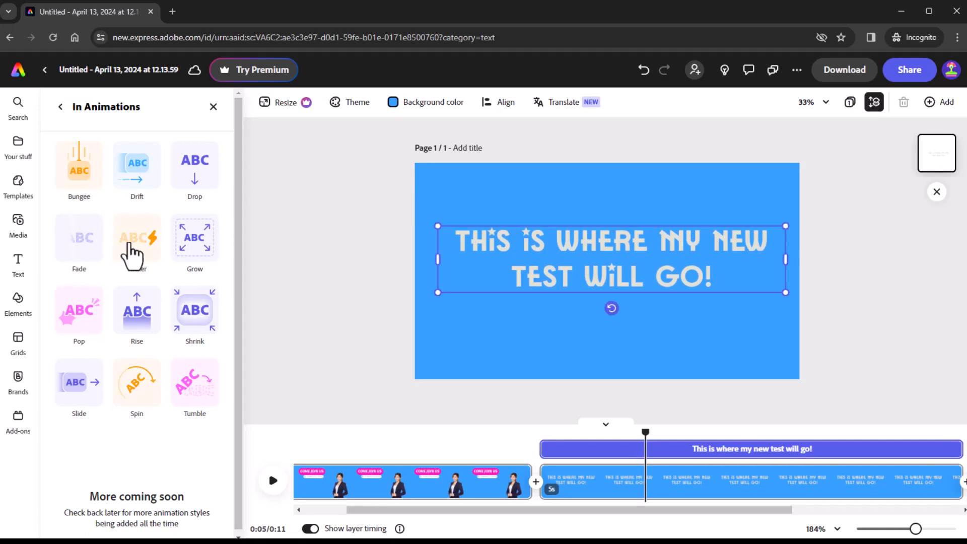
left_click(130, 242)
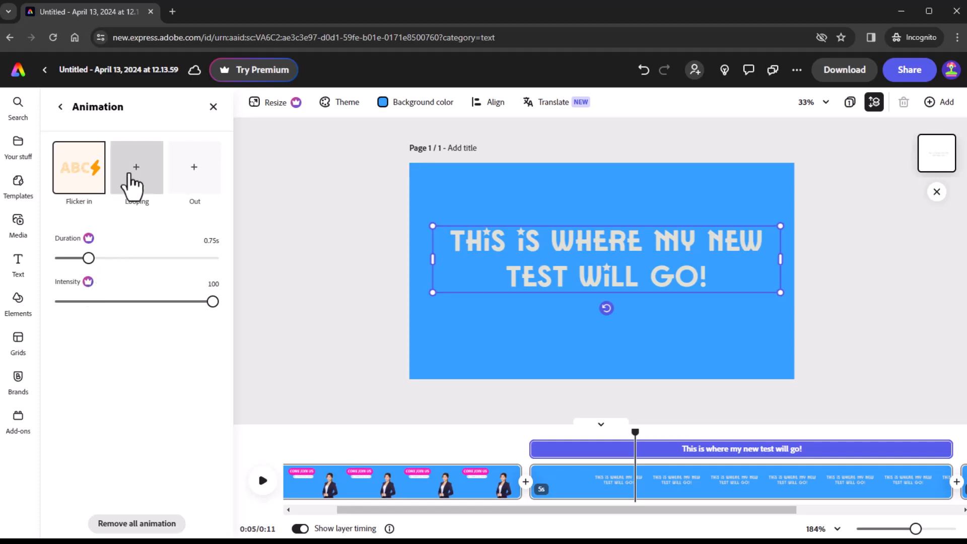
- Add a Bob looping animation and a Grow exit animation to the same text
left_click(134, 182)
left_click(96, 184)
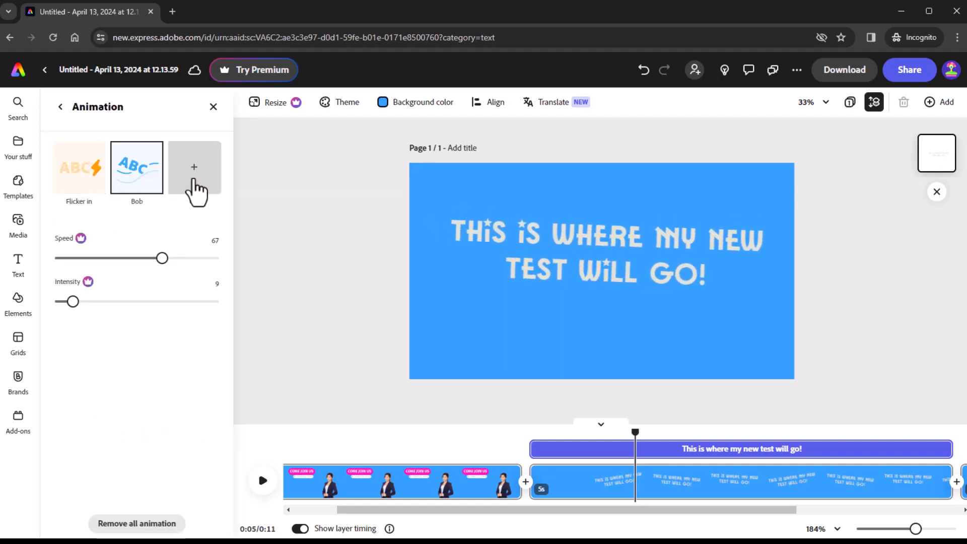
left_click(197, 190)
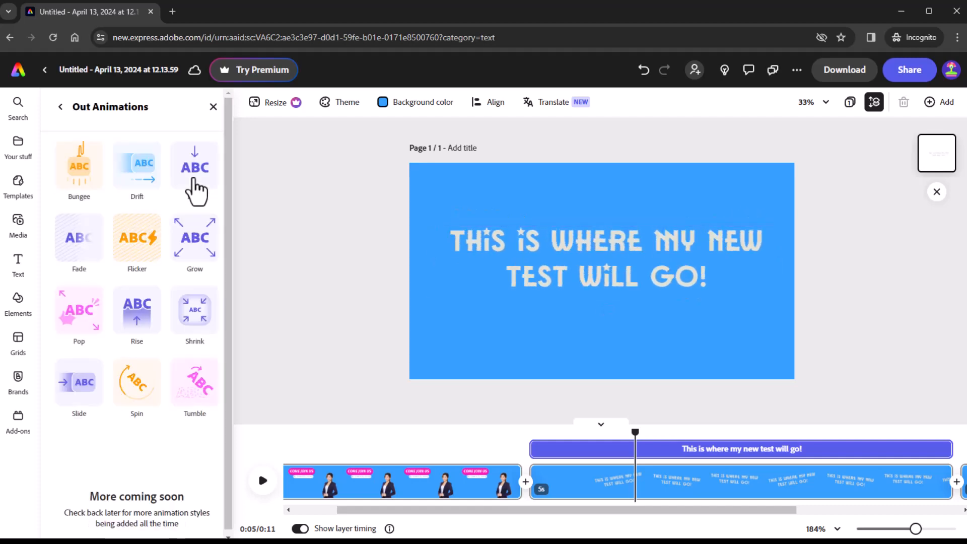
left_click(192, 239)
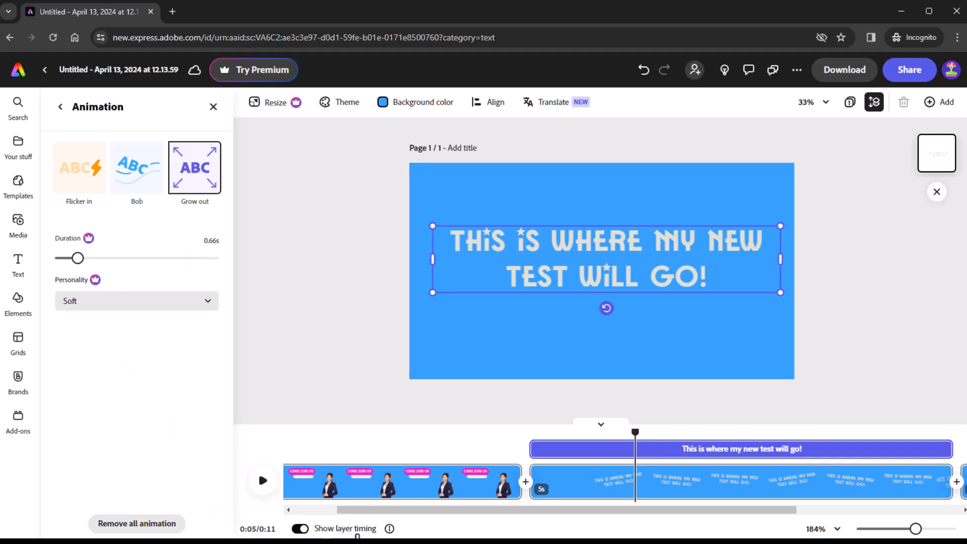
- Add a Push transition between the text scene and the final Helping Hand photo scene
left_click_drag(451, 511, 670, 528)
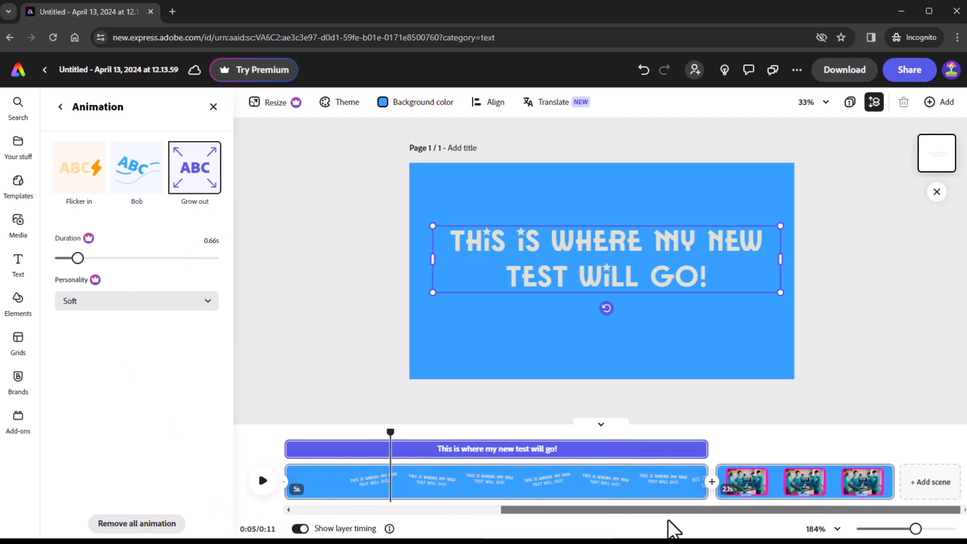
left_click_drag(391, 425, 730, 471)
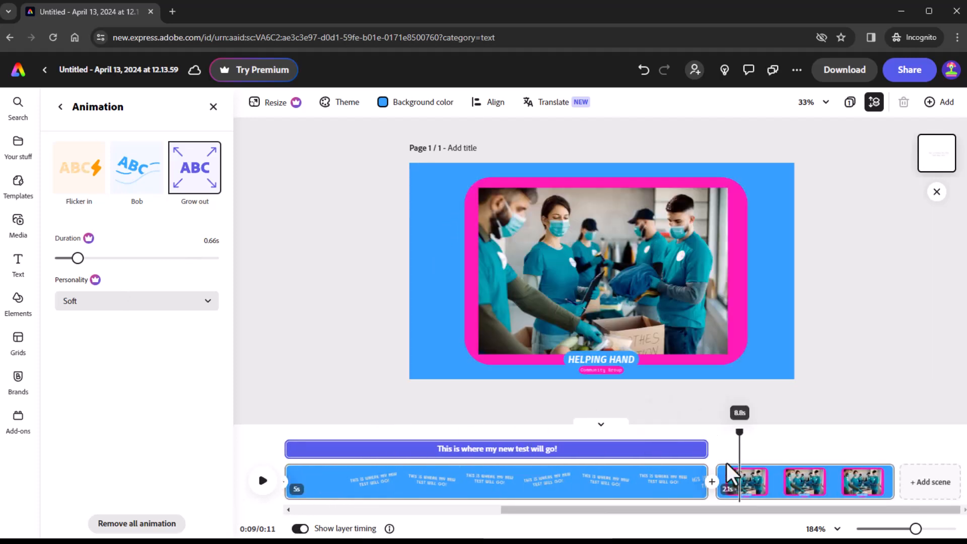
left_click(711, 482)
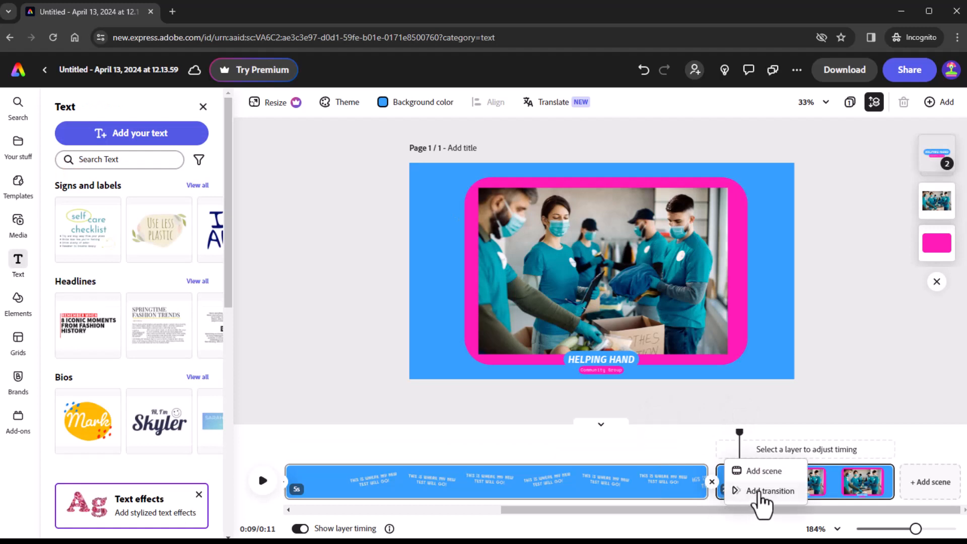
left_click(759, 492)
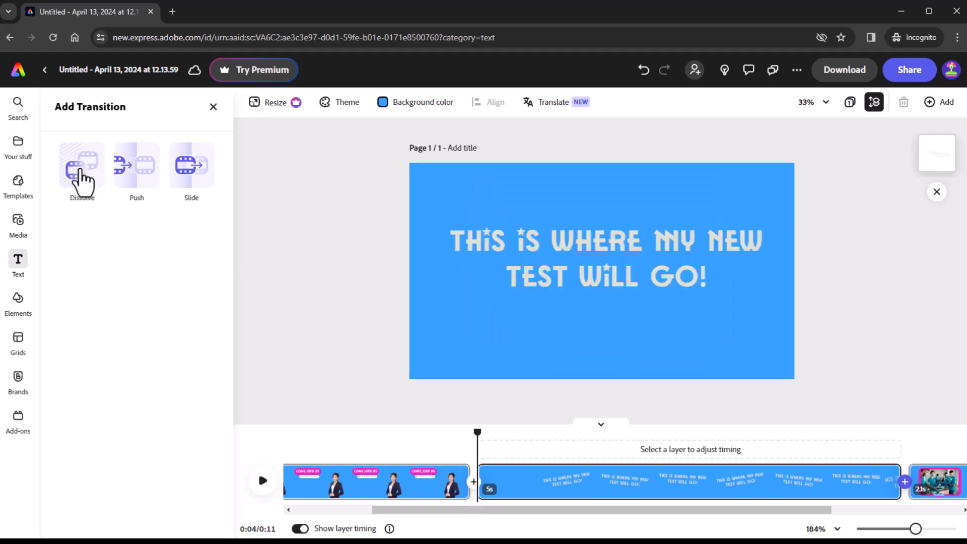
left_click(139, 181)
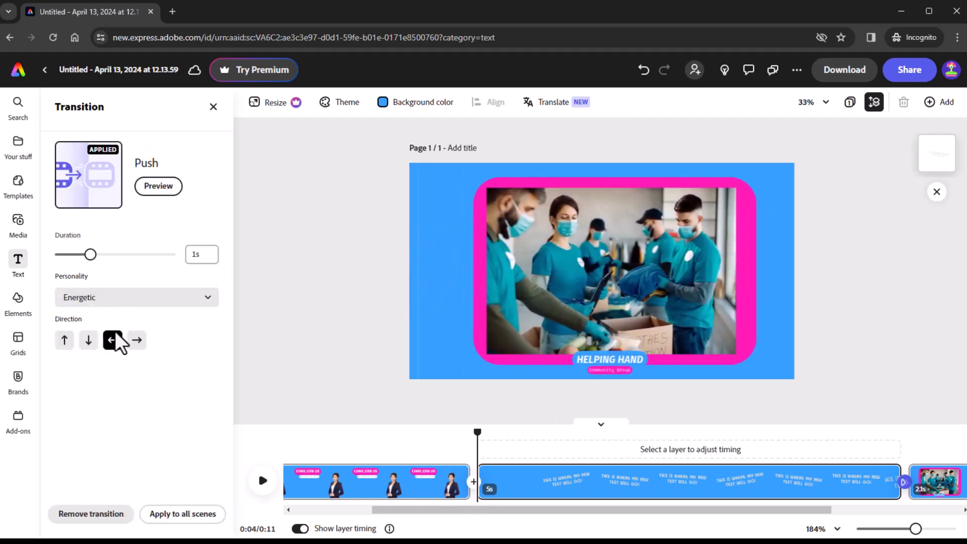
- Set the Push transition's direction to down and its personality to Strong
left_click(89, 341)
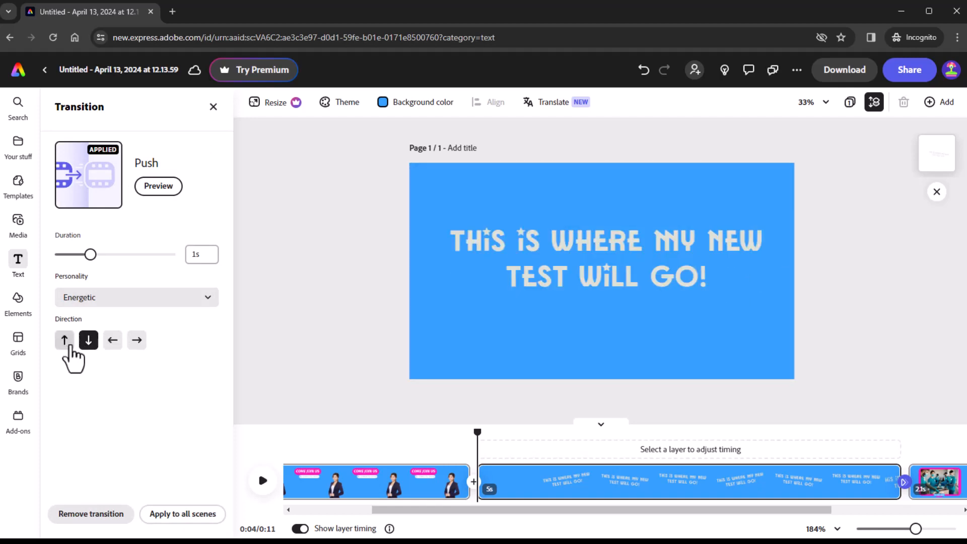
left_click(145, 301)
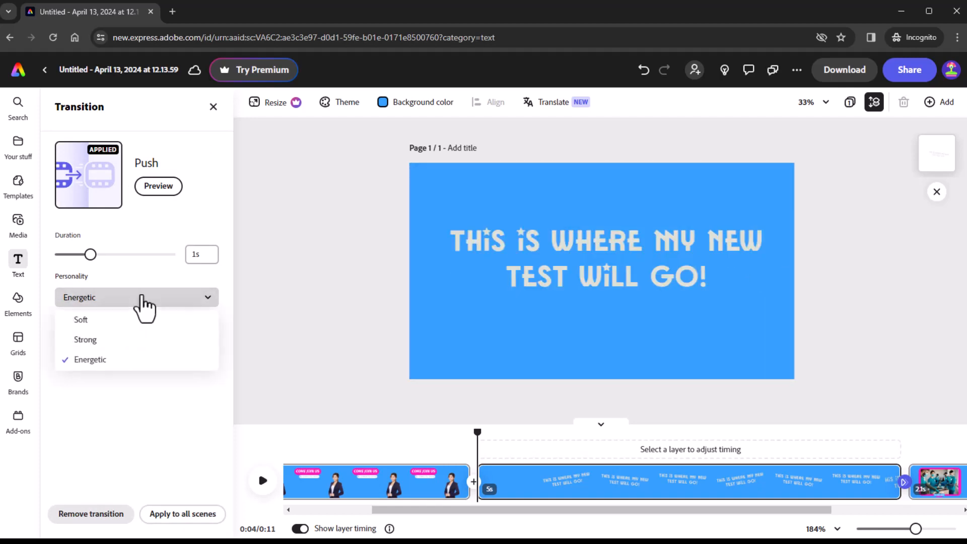
left_click(120, 339)
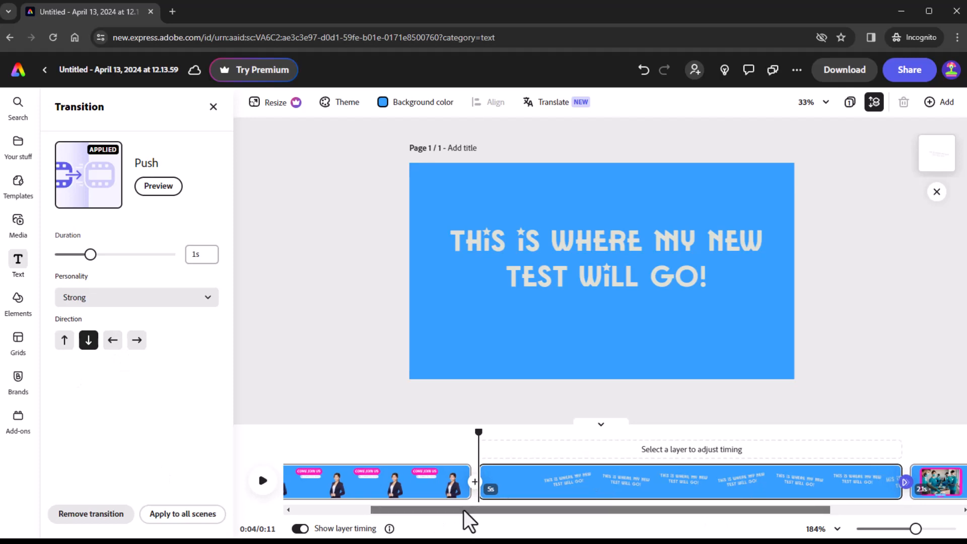
- Play the whole video from the beginning to review the scenes, text animations and transition
left_click_drag(467, 518, 331, 511)
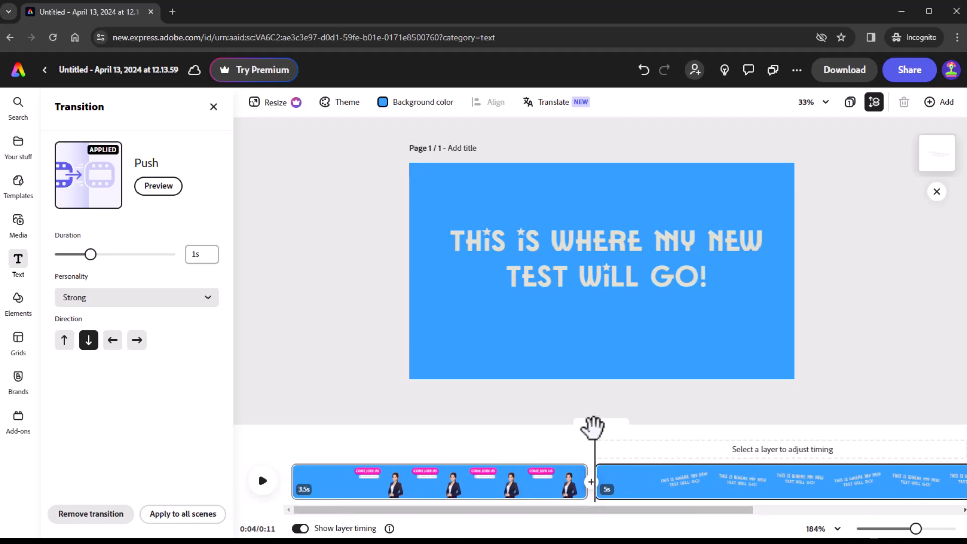
left_click_drag(592, 426, 274, 416)
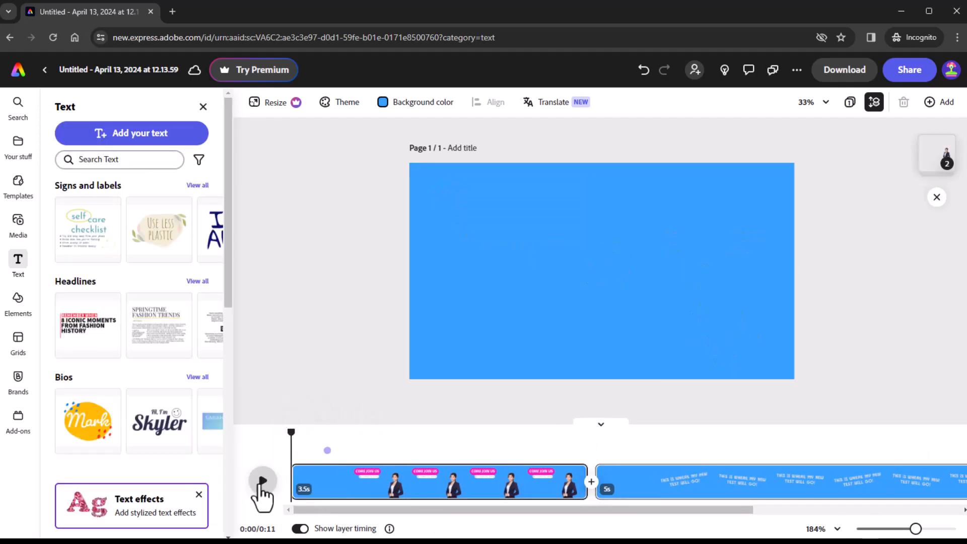
left_click(262, 483)
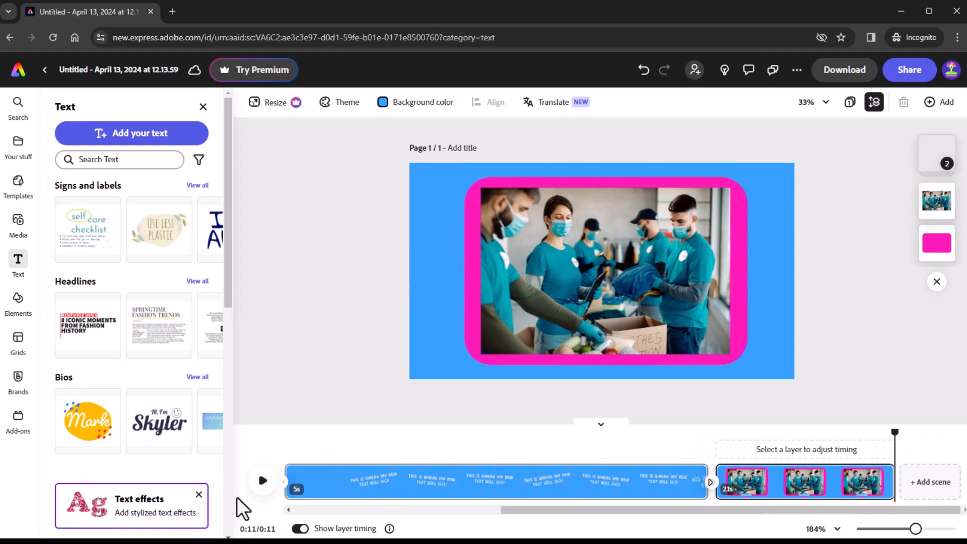
- Open the audio media options for adding sound to the video
left_click_drag(528, 508, 315, 520)
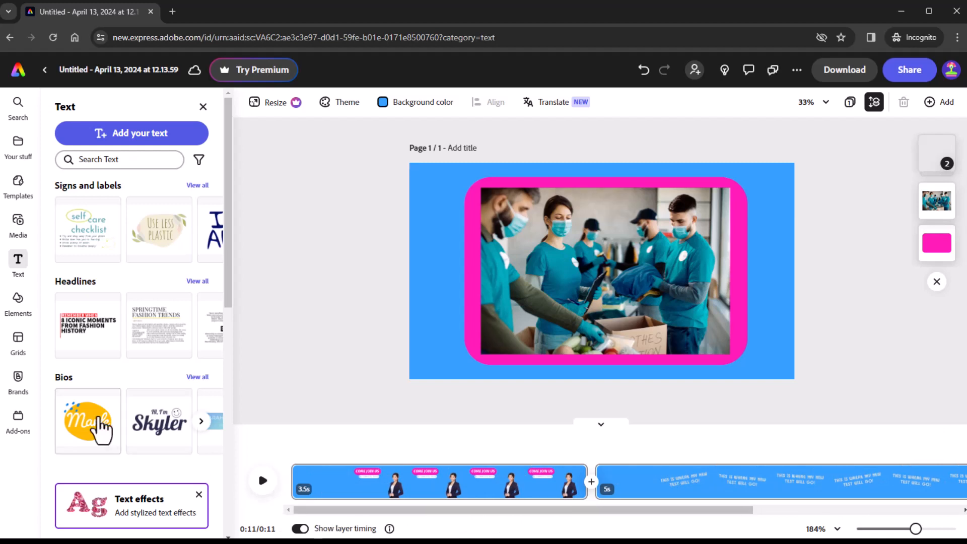
left_click(18, 221)
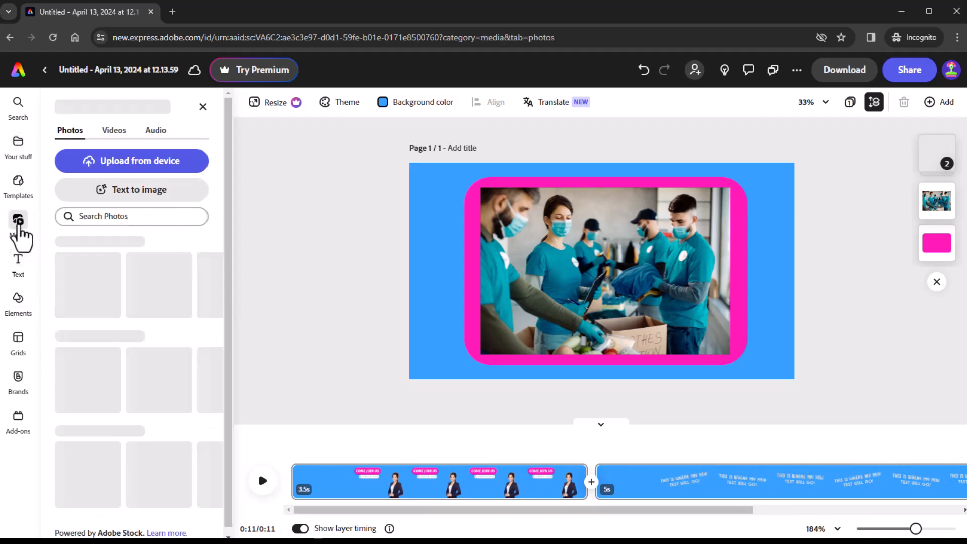
left_click(156, 131)
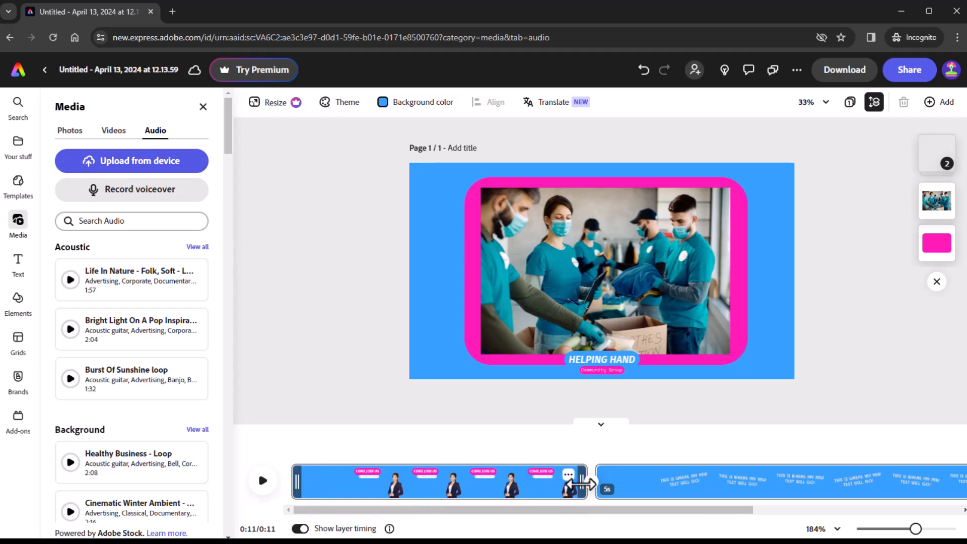
- Shorten the first scene to 1.6 s, the text scene to 1.3 s and the final photo scene to 1.1 s
left_click_drag(580, 484, 466, 481)
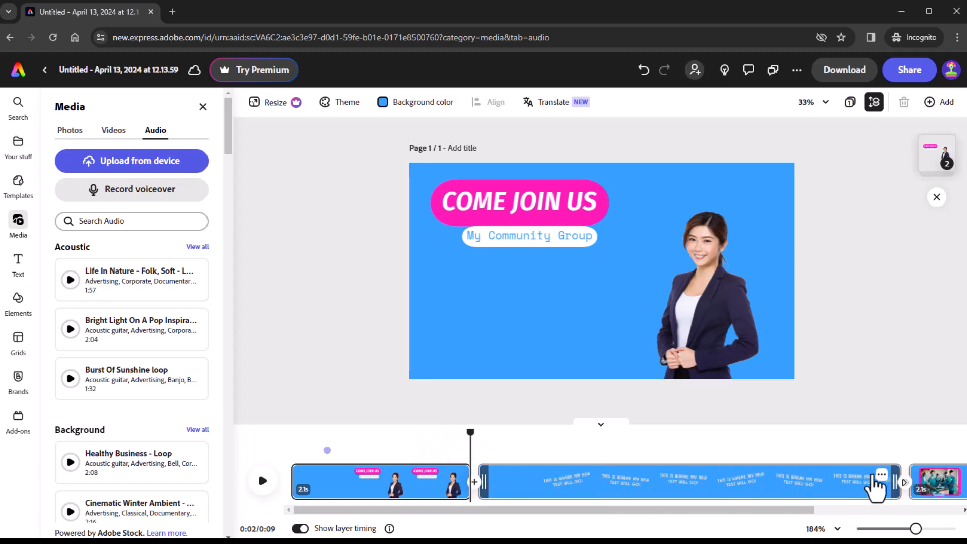
left_click_drag(894, 476, 584, 480)
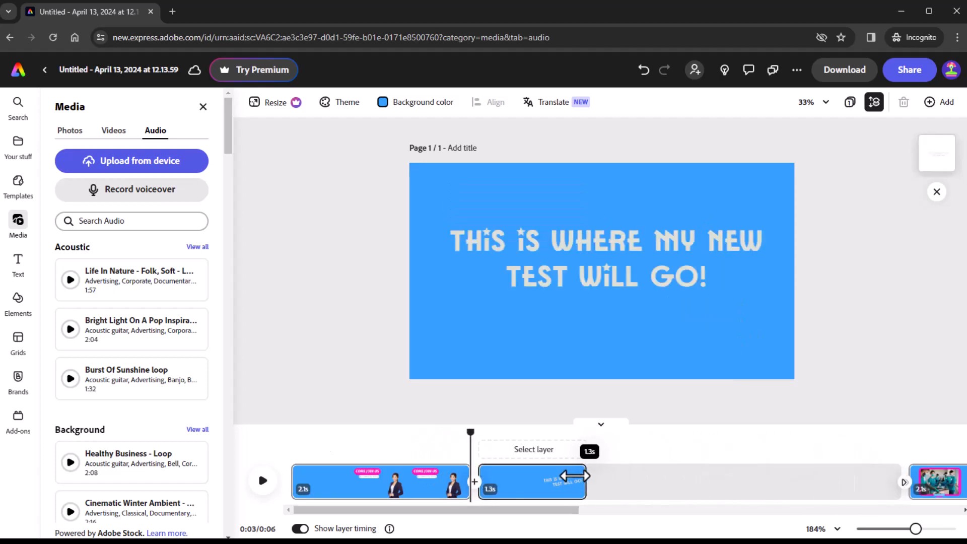
left_click_drag(768, 483, 685, 483)
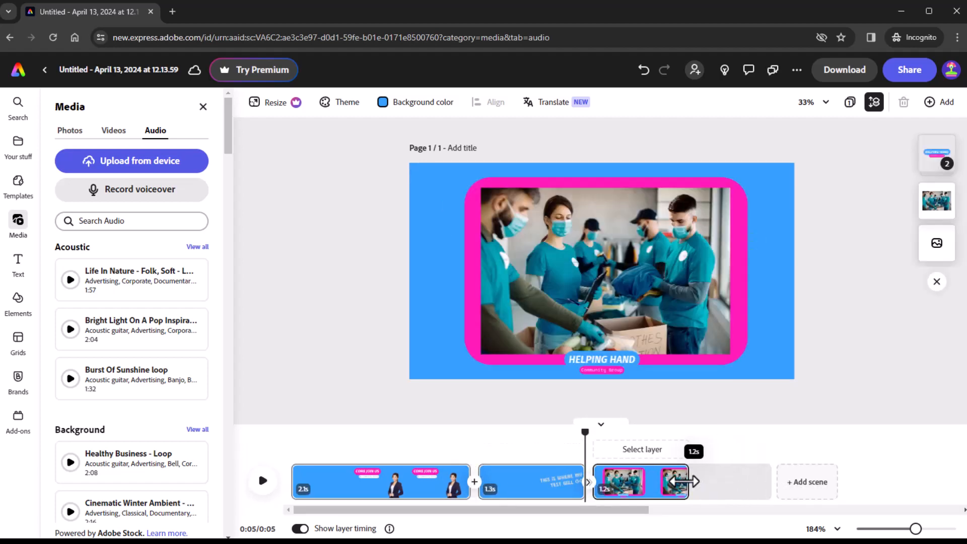
left_click_drag(460, 494, 426, 486)
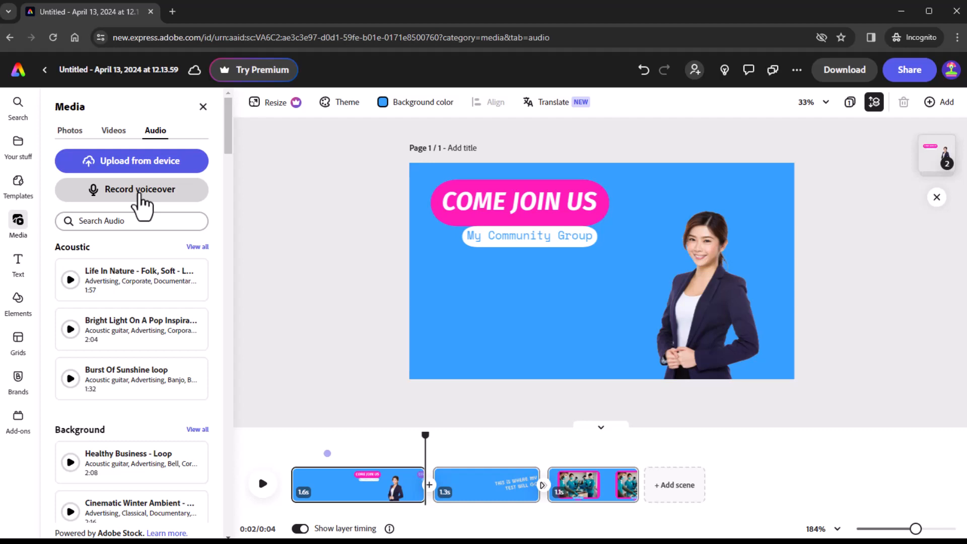
- Allow microphone access and record a first voiceover take with the default HD Pro webcam microphone
left_click(140, 196)
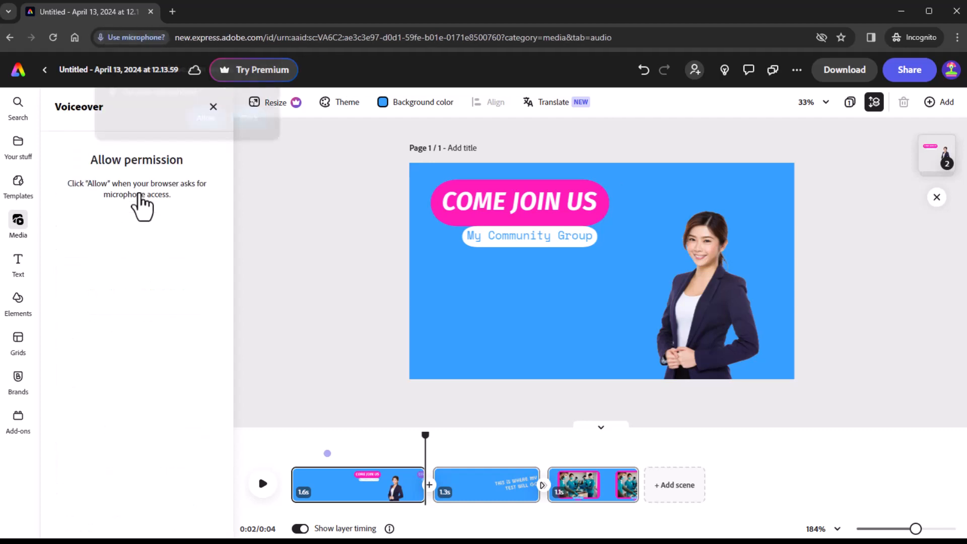
left_click(208, 120)
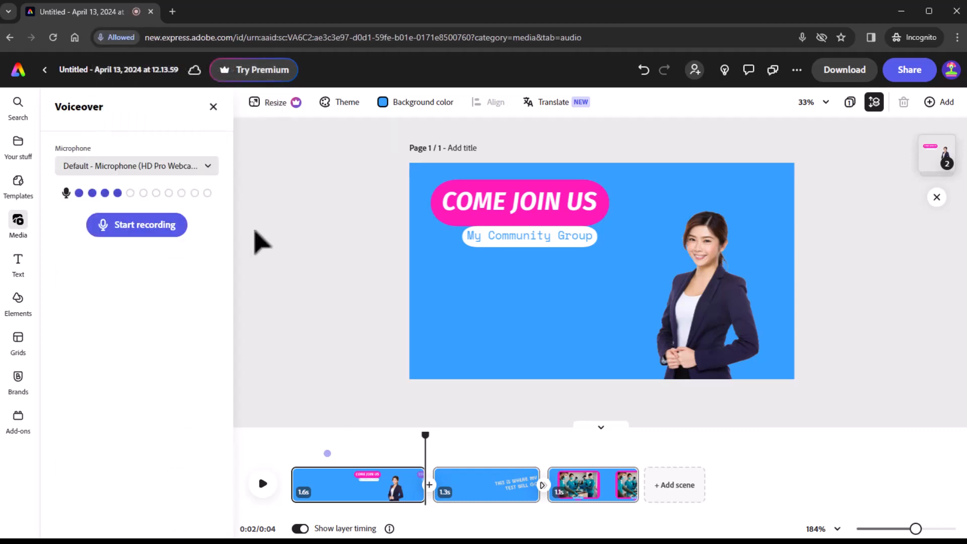
left_click(162, 227)
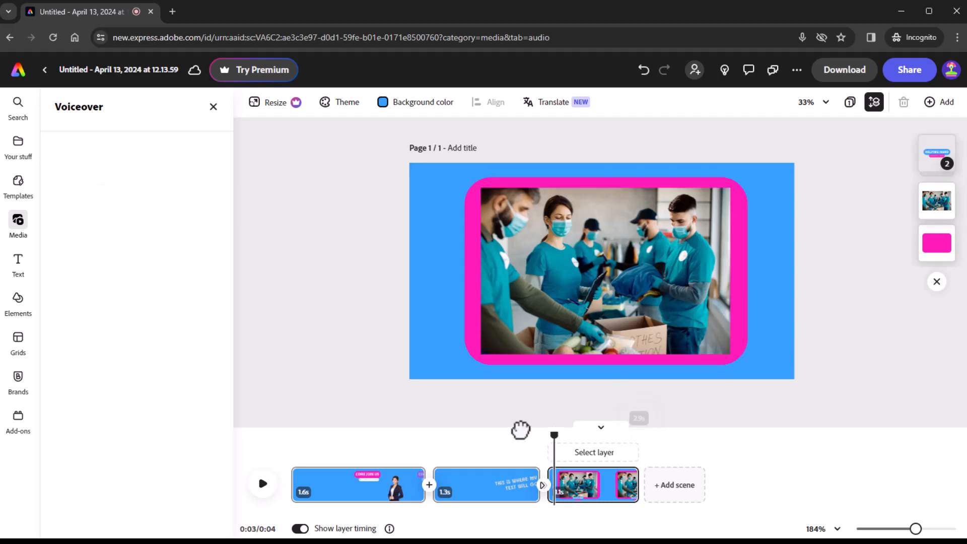
- Return the playhead to the start of the video and record a second voiceover take from there
left_click_drag(301, 433, 274, 434)
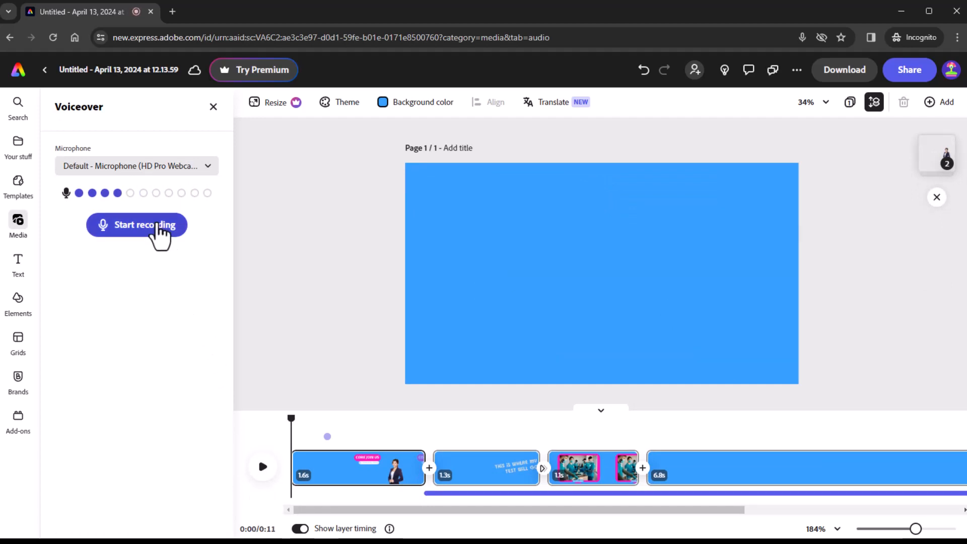
left_click(149, 230)
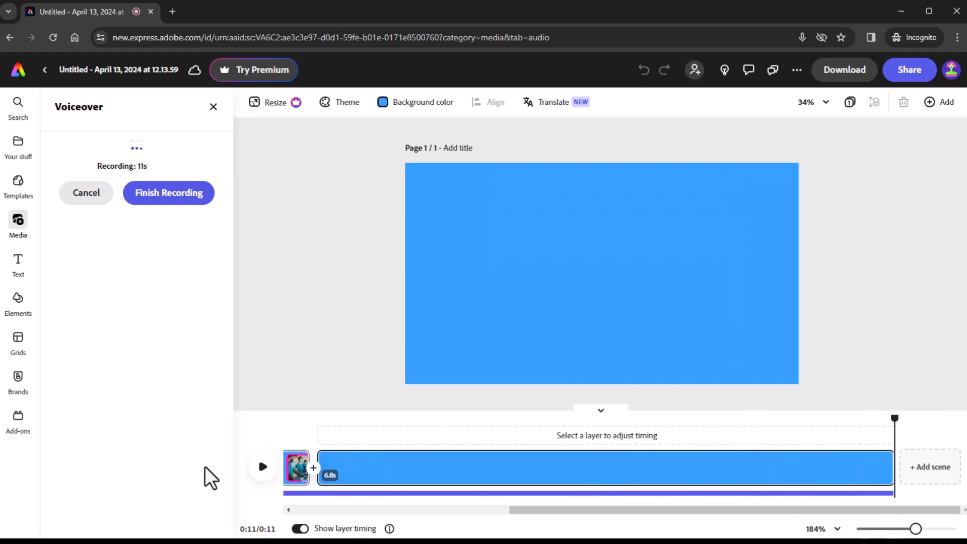
left_click(167, 196)
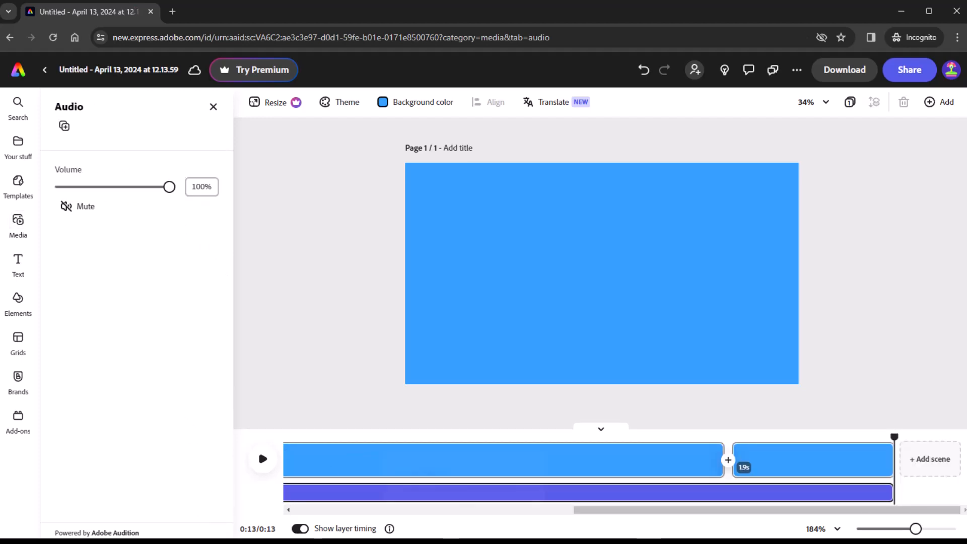
- Lengthen the first "Come Join Us" scene to 4.4 s and the text scene to 3.3 s
left_click_drag(727, 511, 386, 514)
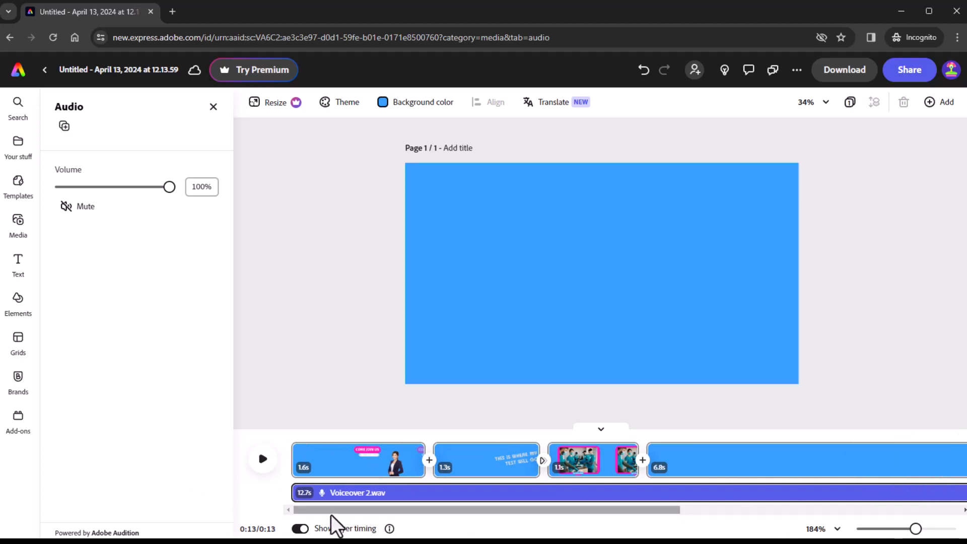
mouse_move(512, 512)
left_mouse_down()
mouse_move(783, 528)
mouse_move(465, 528)
mouse_move(507, 530)
left_mouse_up()
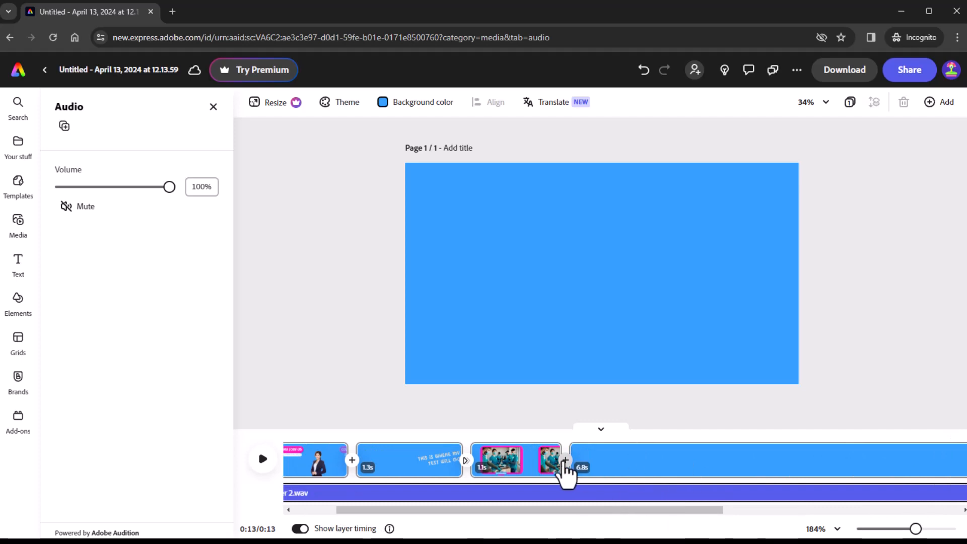
left_click_drag(521, 509, 378, 503)
left_click_drag(417, 462, 665, 463)
left_click_drag(498, 509, 604, 518)
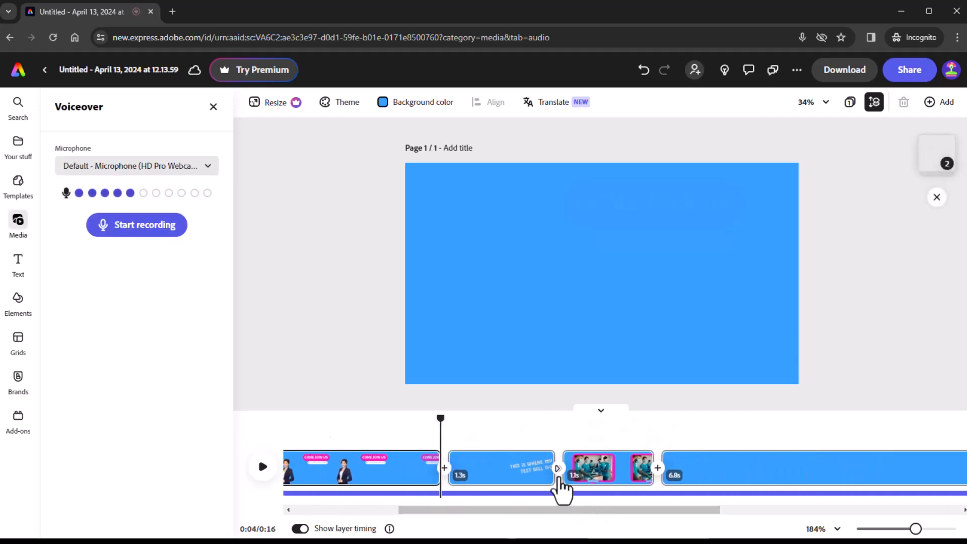
left_click_drag(554, 471, 724, 471)
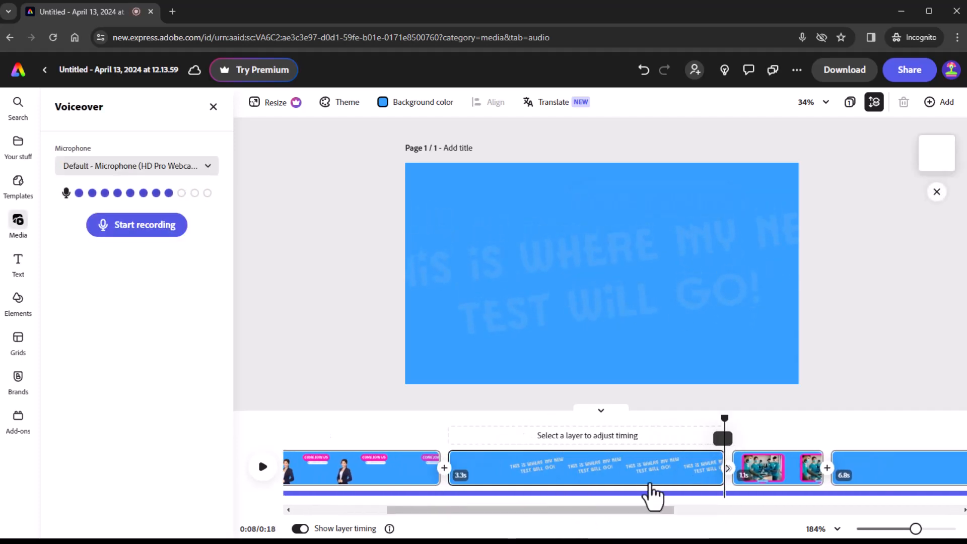
- Delete the two blank blue scenes that follow the Helping Hand photo scene
left_click_drag(527, 513, 738, 516)
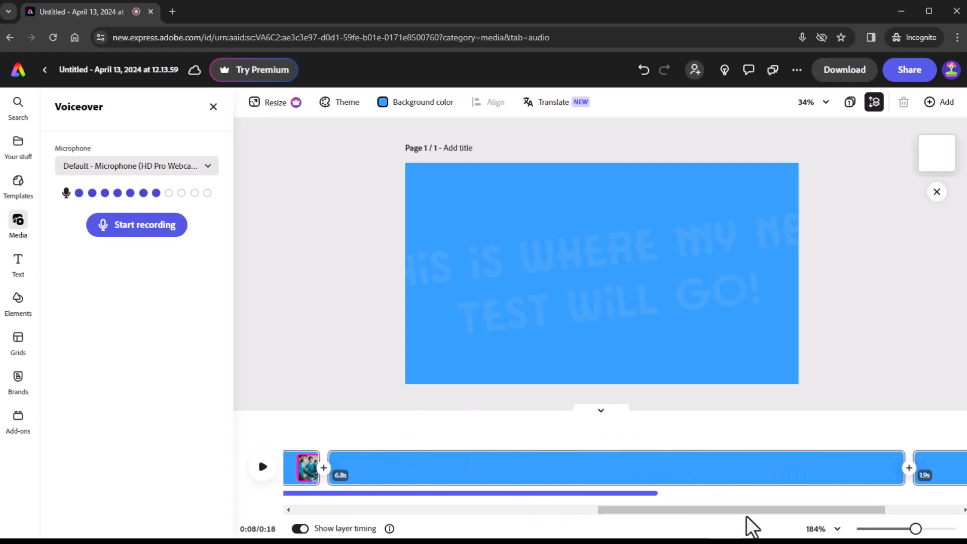
left_click(947, 477)
key("Delete")
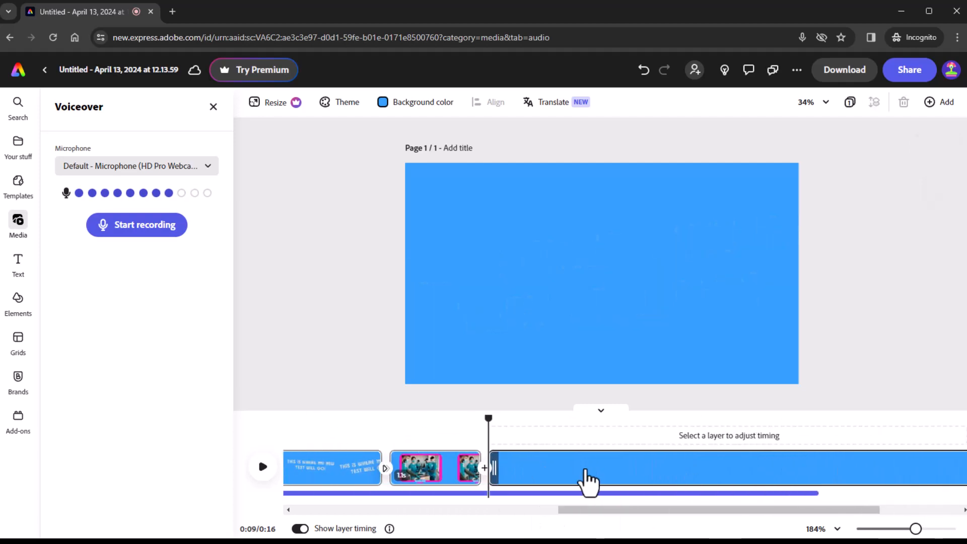
left_click(756, 487)
key("Delete")
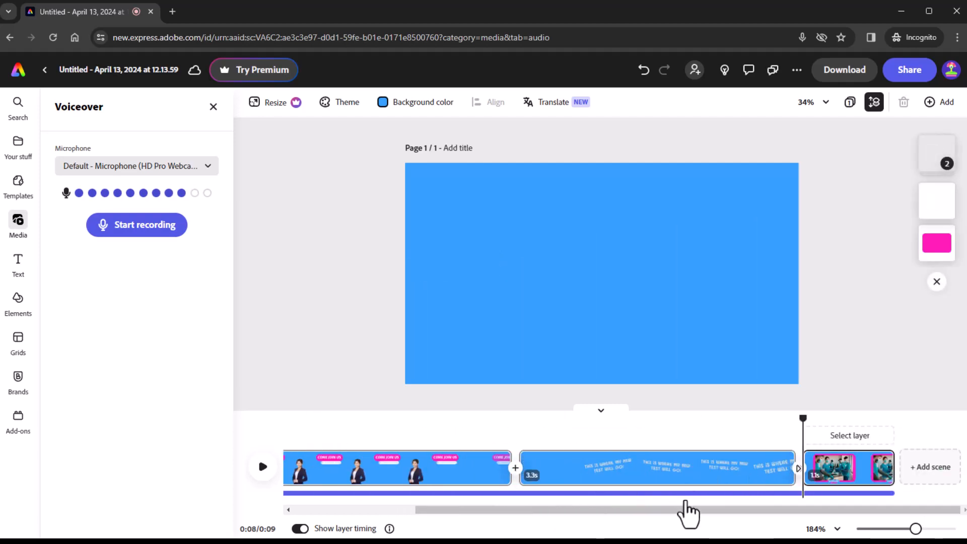
- Play the video from the beginning to check the voiceover against the scene timing
left_click_drag(892, 468, 613, 476)
left_click_drag(585, 507, 375, 516)
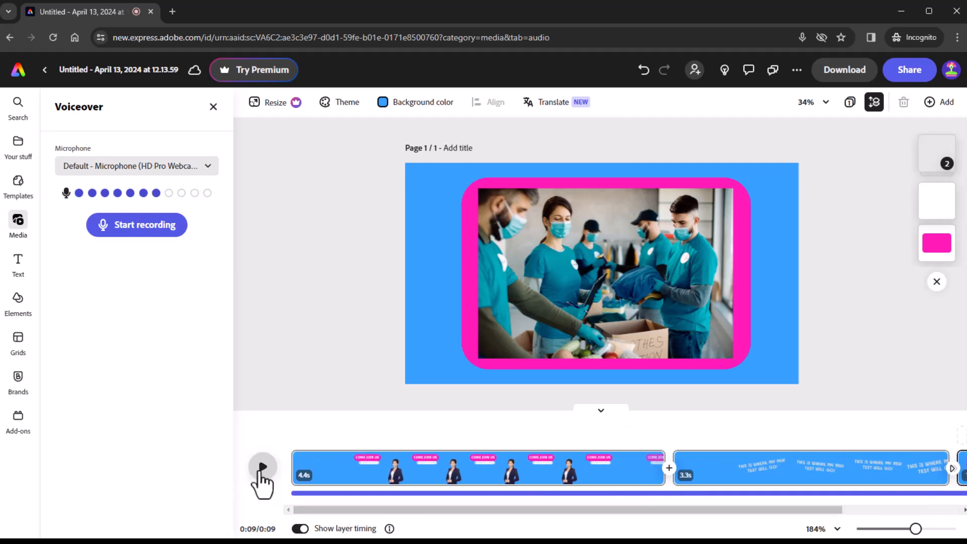
left_click(262, 470)
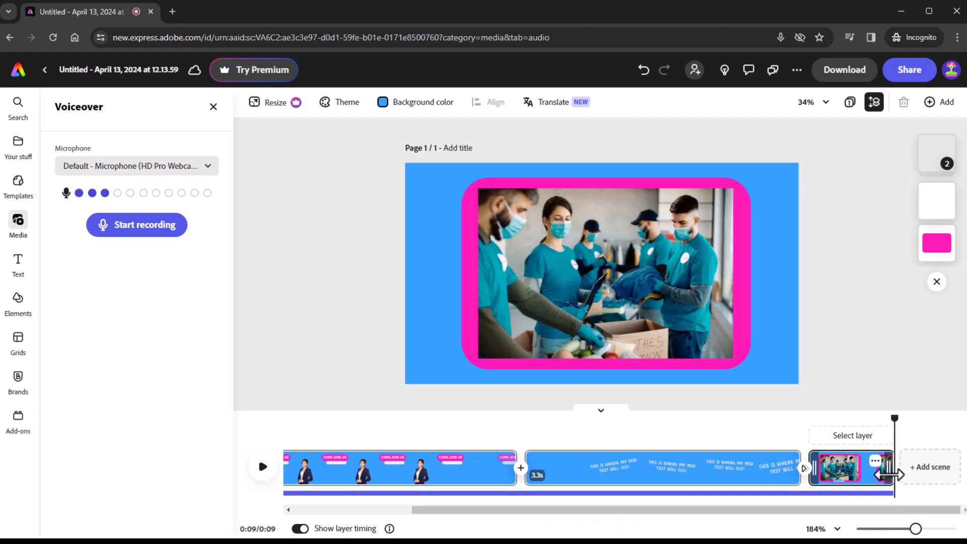
- Lengthen the final Helping Hand photo scene to 5.2 s and play the video from the start
left_click_drag(889, 473, 802, 474)
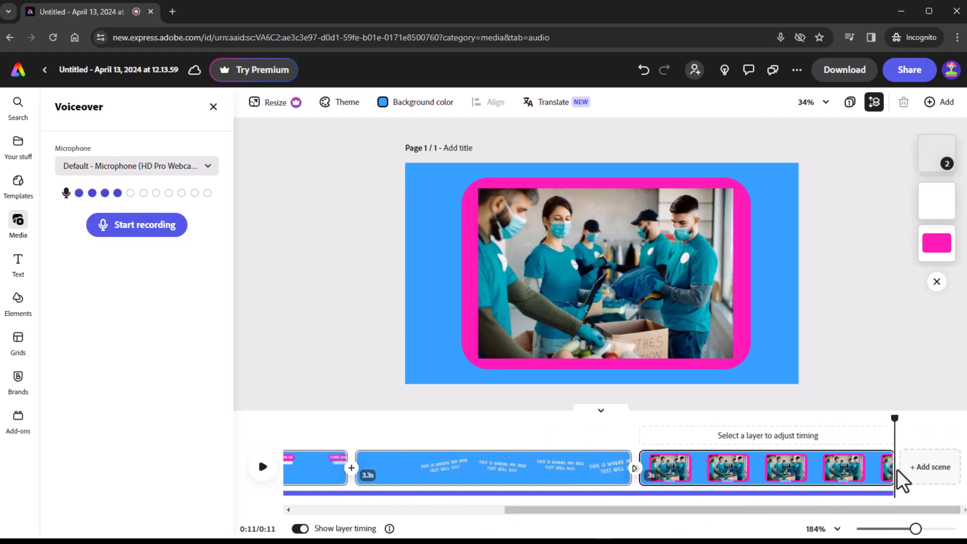
left_click_drag(897, 471, 824, 462)
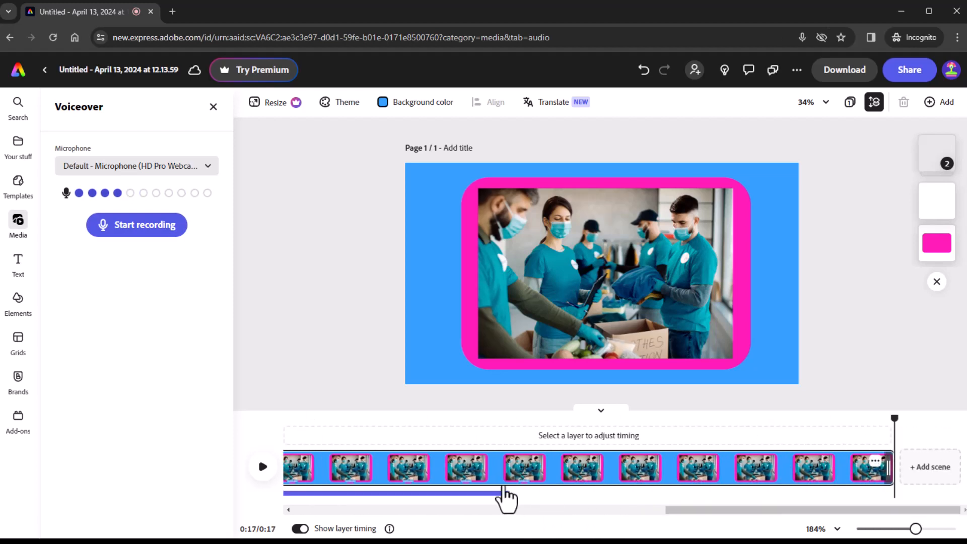
left_click_drag(871, 463, 518, 467)
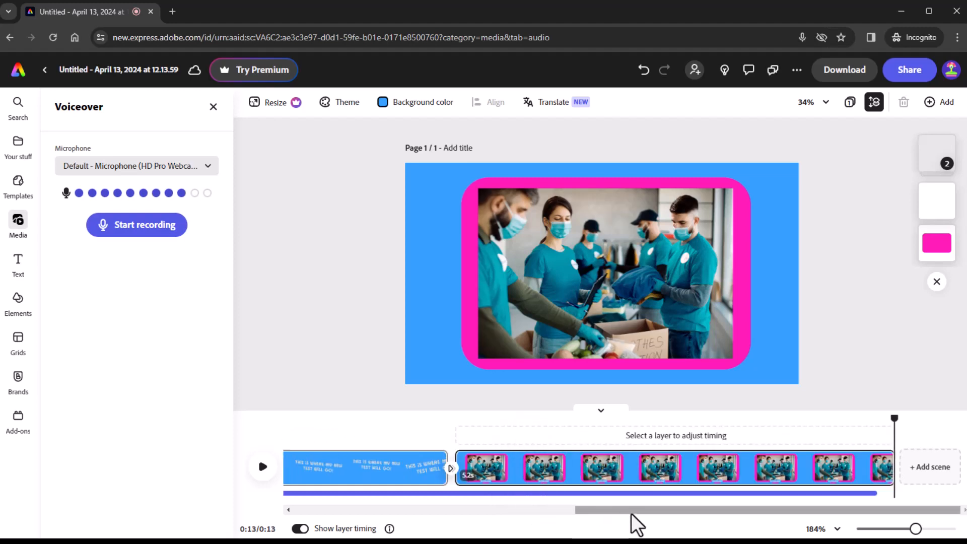
left_click_drag(631, 510, 302, 521)
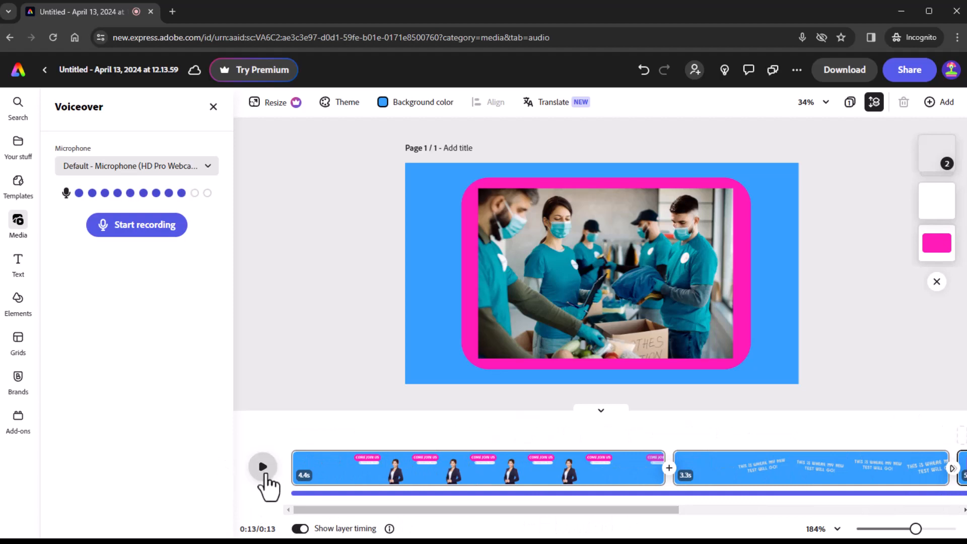
left_click(263, 467)
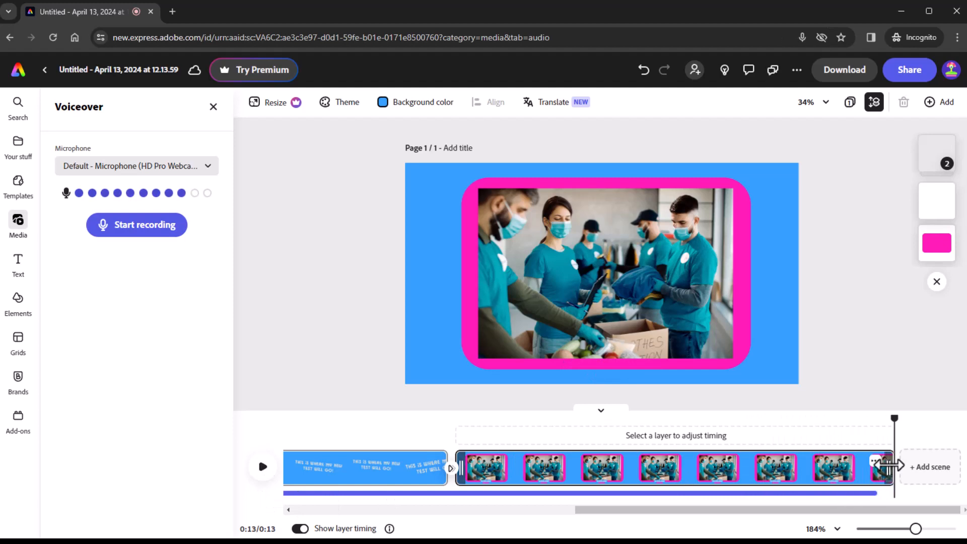
- Shorten the final Helping Hand photo scene to 1.1 s and check where the voiceover clip ends
left_click_drag(886, 462, 547, 463)
left_click(549, 493)
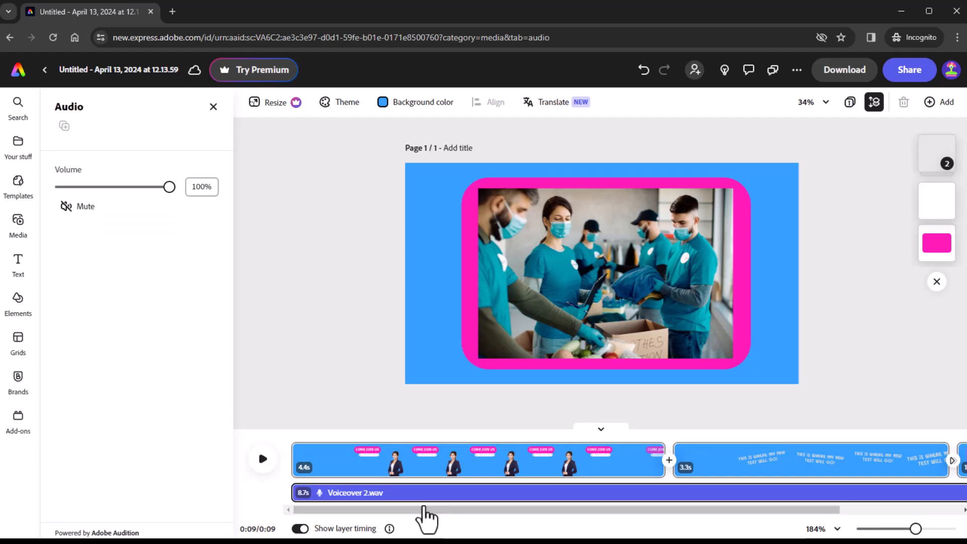
left_click_drag(422, 510, 680, 516)
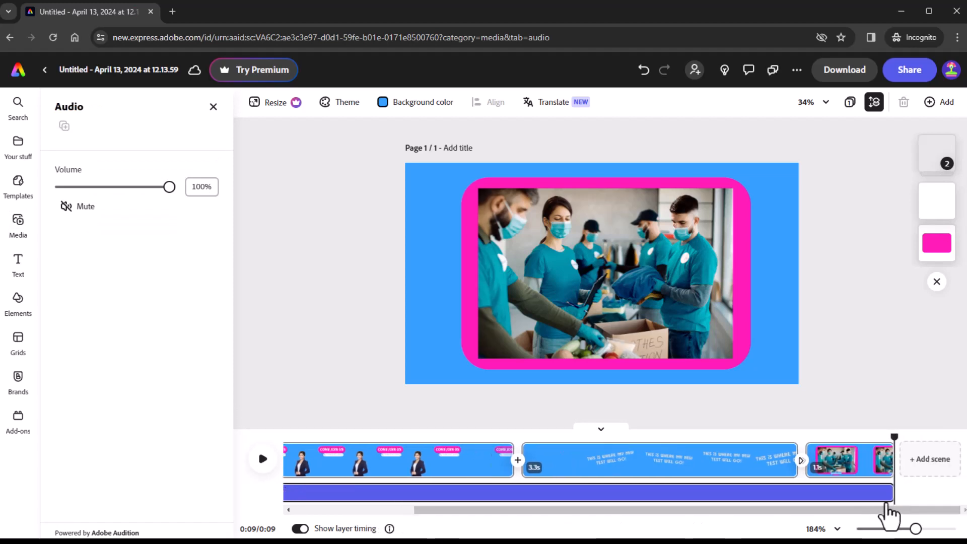
left_click(634, 458)
- Start playback and lengthen the final Helping Hand photo scene until the whole video runs 12 seconds
left_click(263, 467)
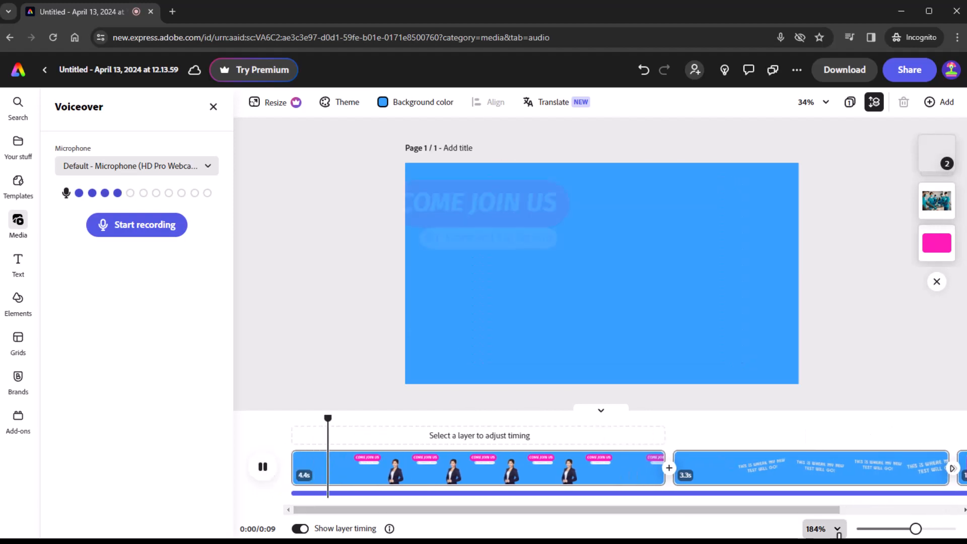
left_click_drag(699, 511, 941, 521)
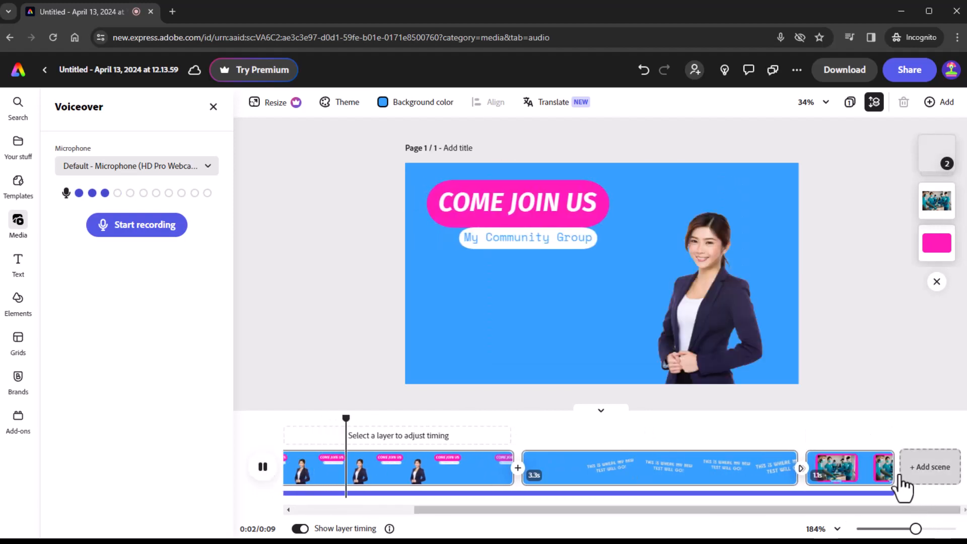
left_click_drag(890, 474, 862, 470)
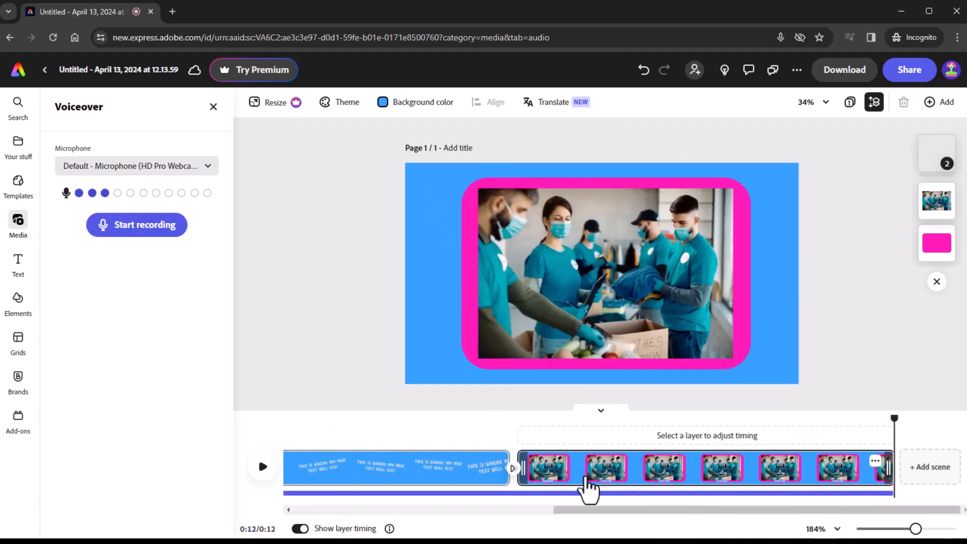
- Play the video from the text scene to locate the voiceover's end and shorten the final Helping Hand photo scene to 2.6 s
left_click(420, 445)
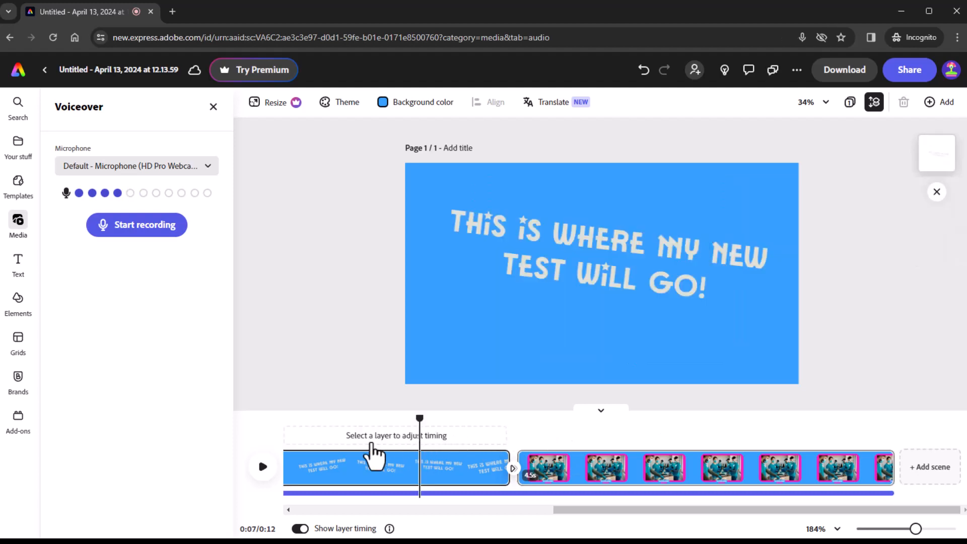
left_click(262, 466)
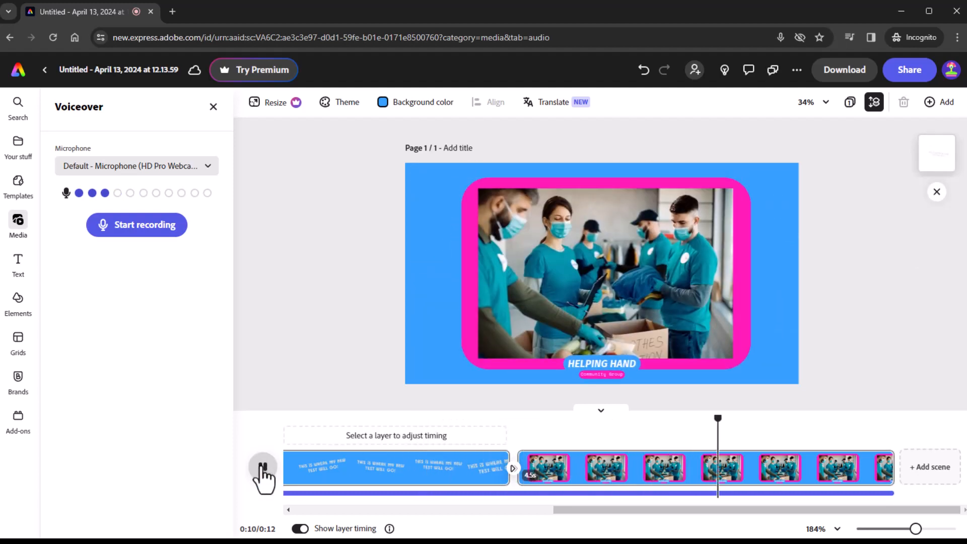
left_click(263, 466)
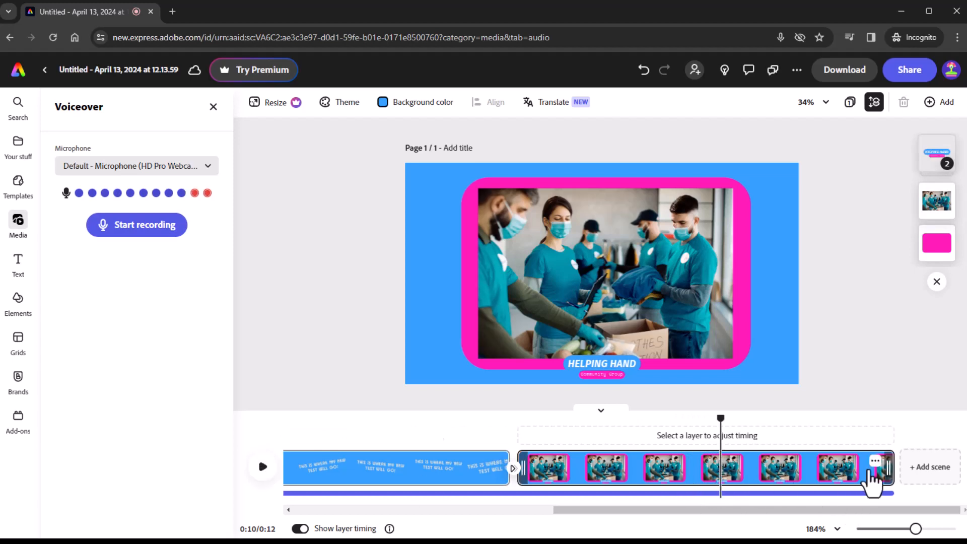
left_click_drag(887, 463, 726, 471)
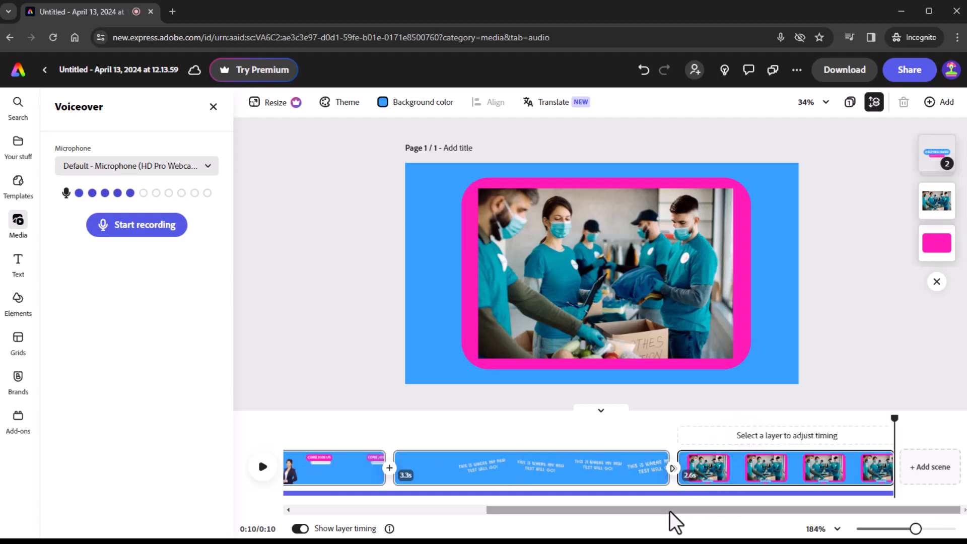
- Select the voiceover clip and play the whole video from the start to check its timing
left_click(621, 494)
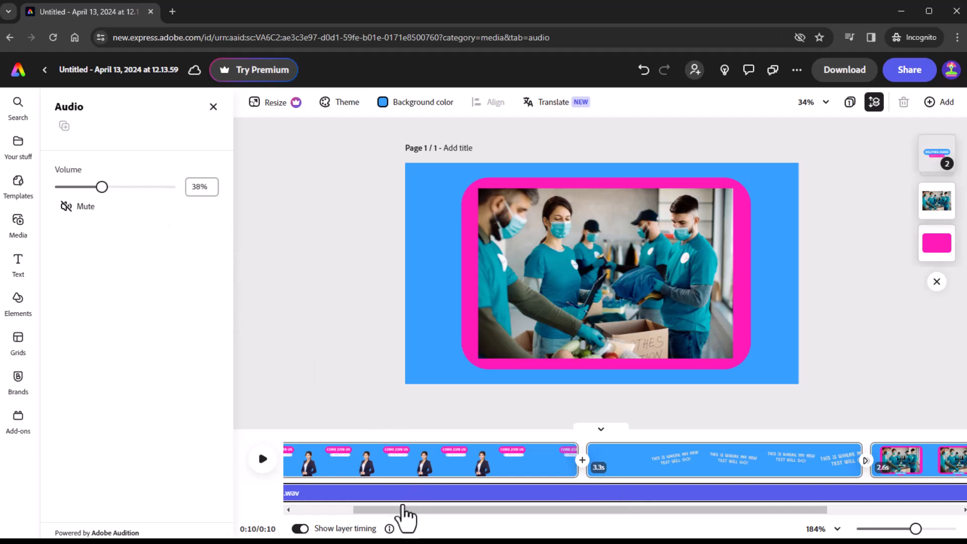
left_click_drag(404, 510, 343, 509)
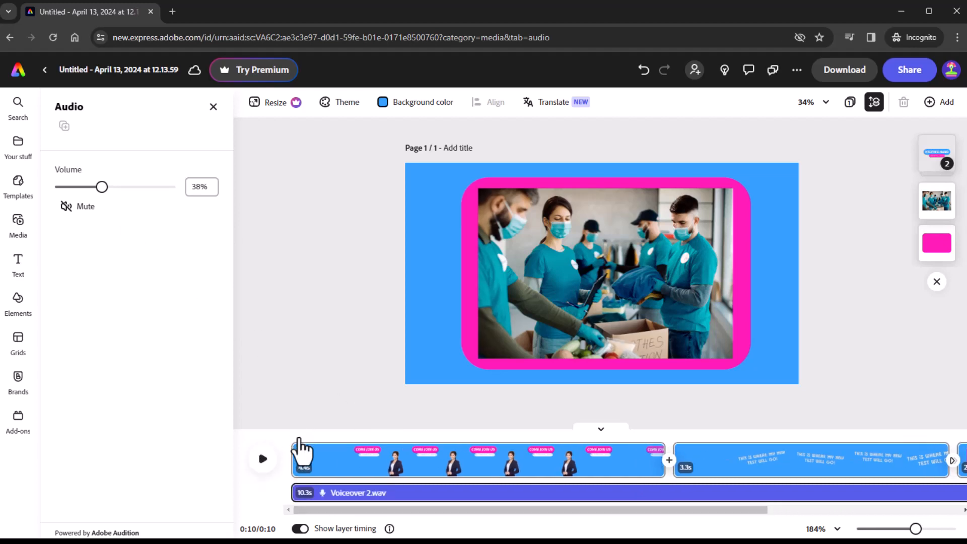
left_click(298, 440)
left_click(262, 458)
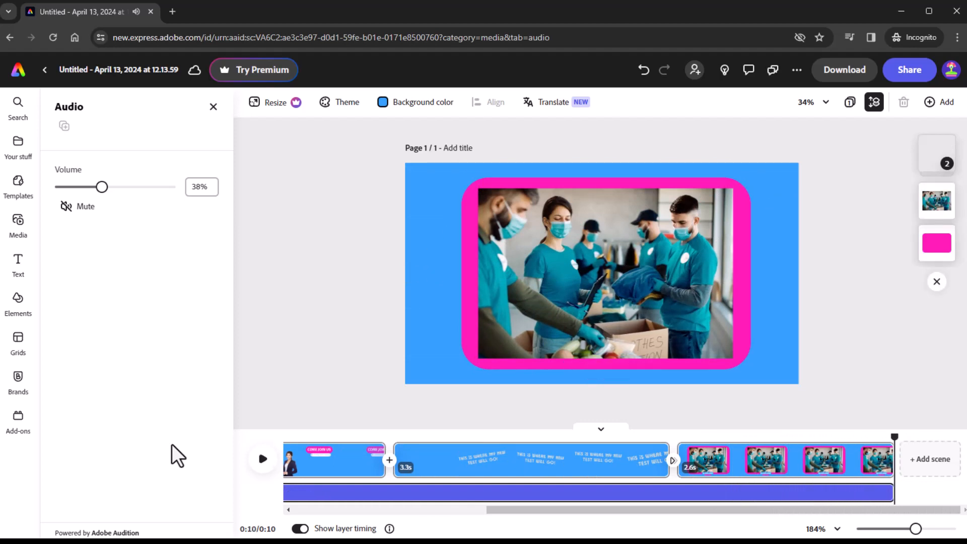
- Search the audio library for "calm", preview Elegant Calm Corporate Music and add it to the video
left_click(354, 495)
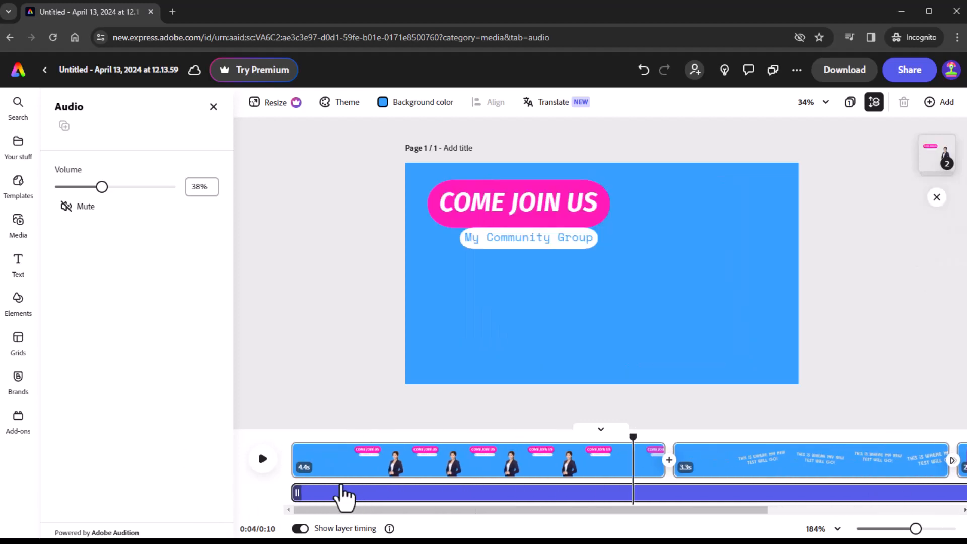
left_click(19, 223)
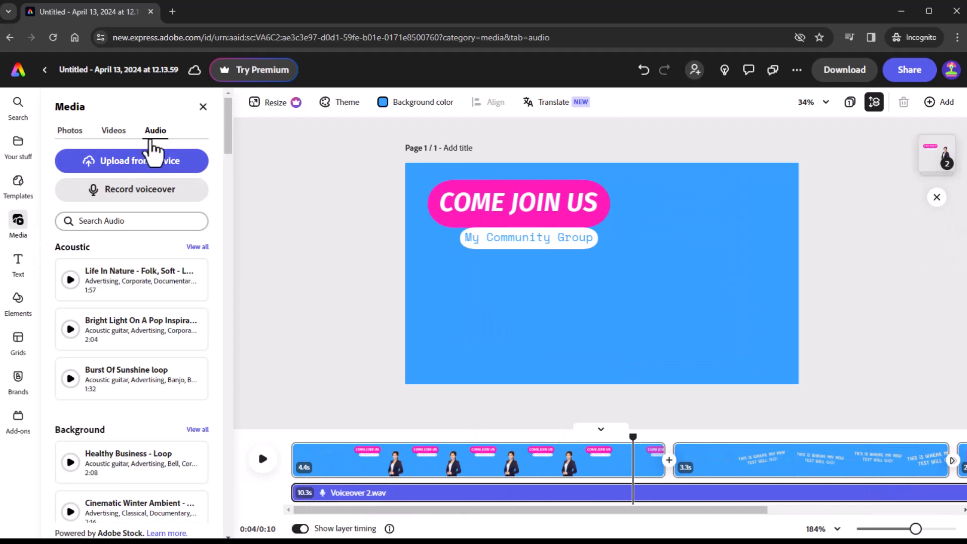
left_click(116, 220)
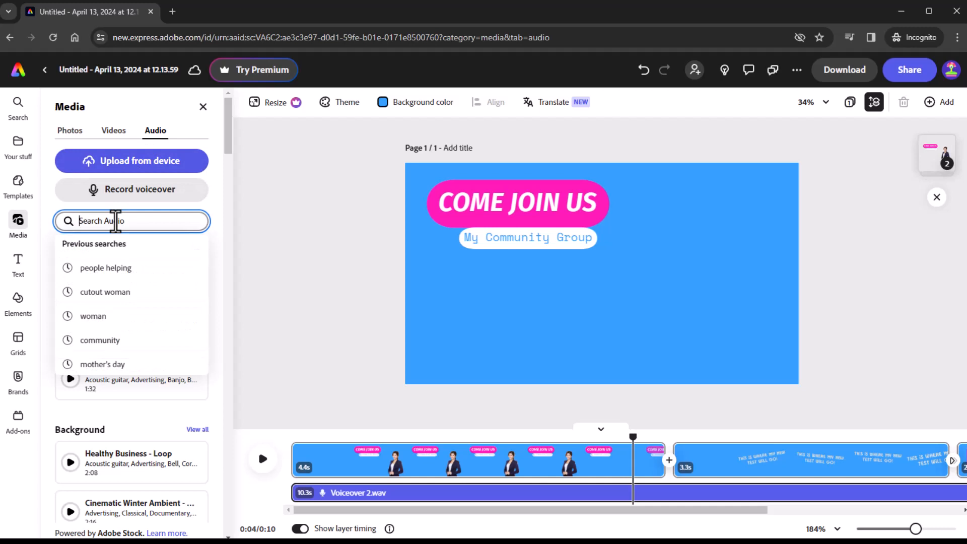
type("calm")
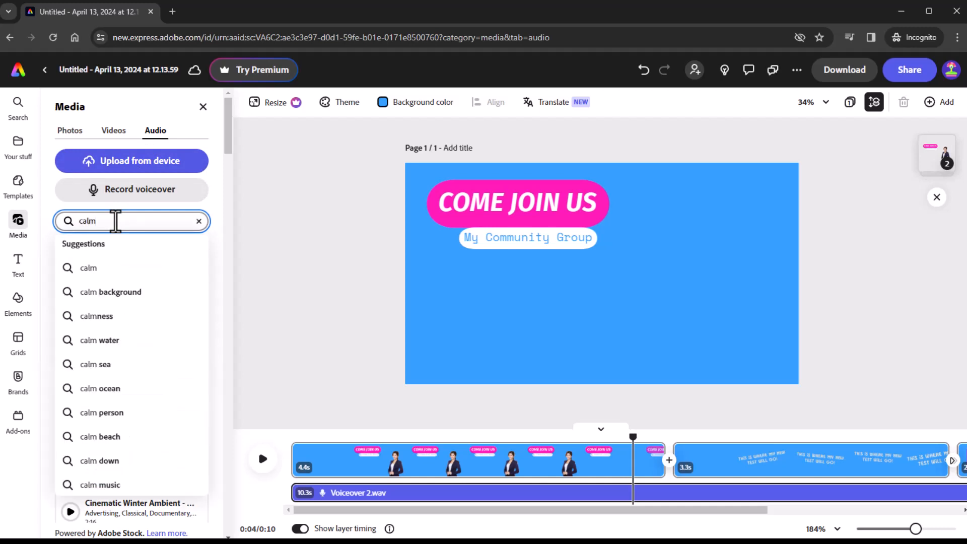
key("Return")
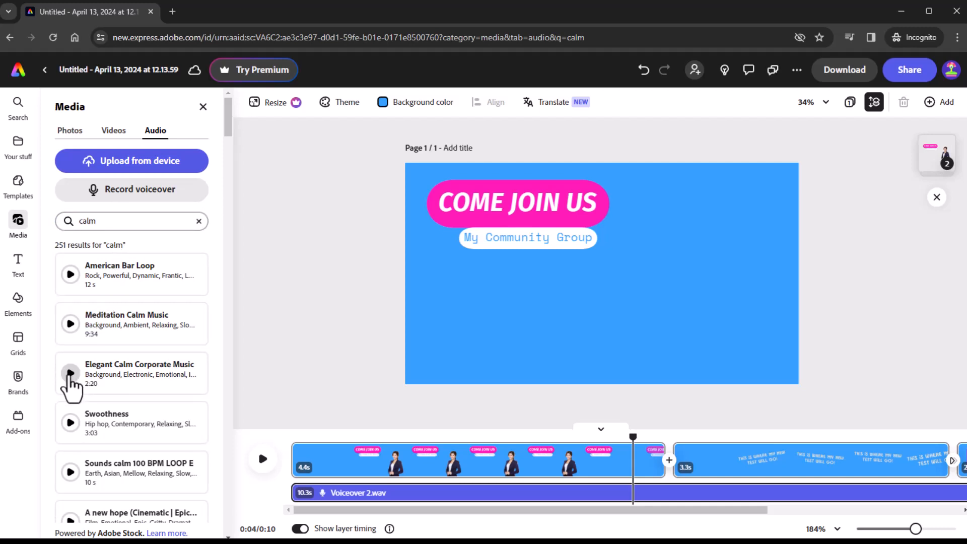
left_click(71, 373)
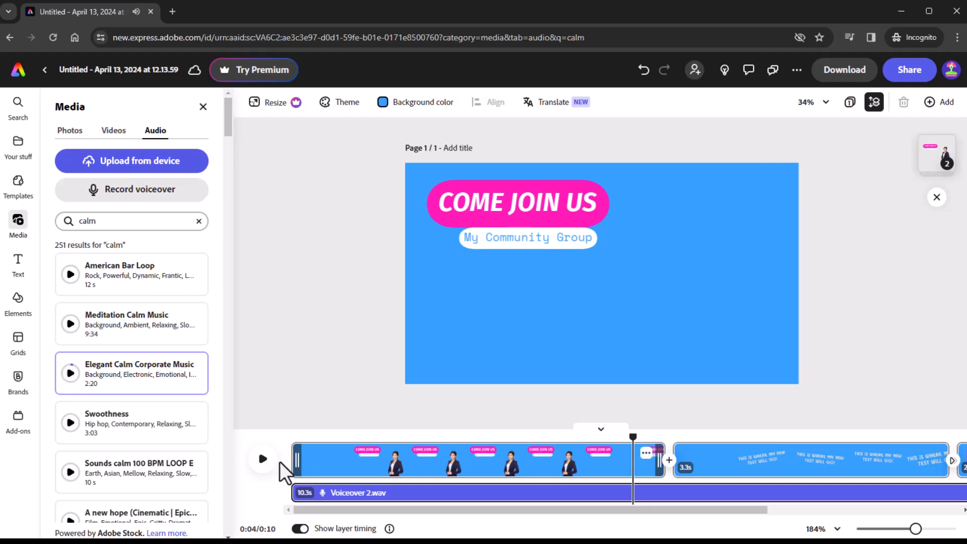
left_click(126, 385)
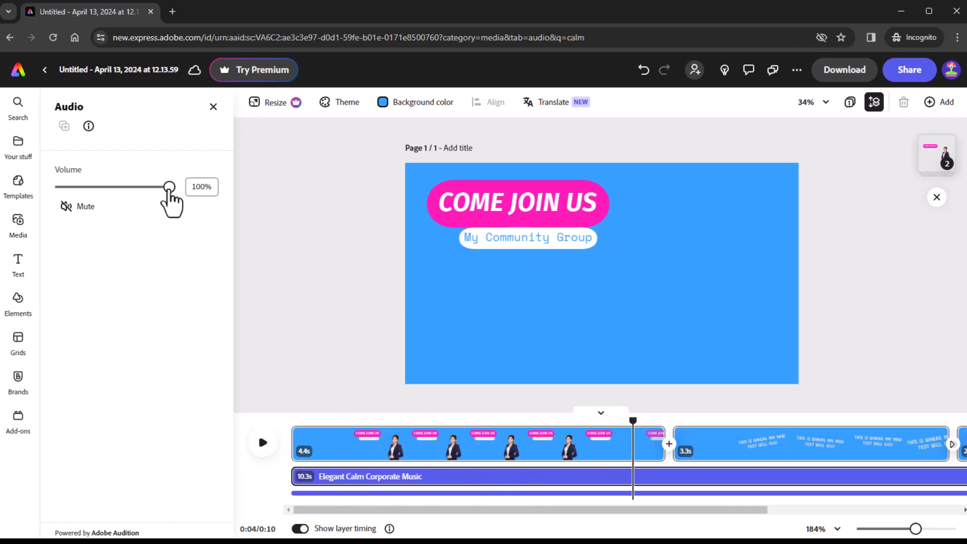
- Try the music at 50% volume and the voiceover at 3% while playing the video from the start
left_click_drag(170, 189, 107, 201)
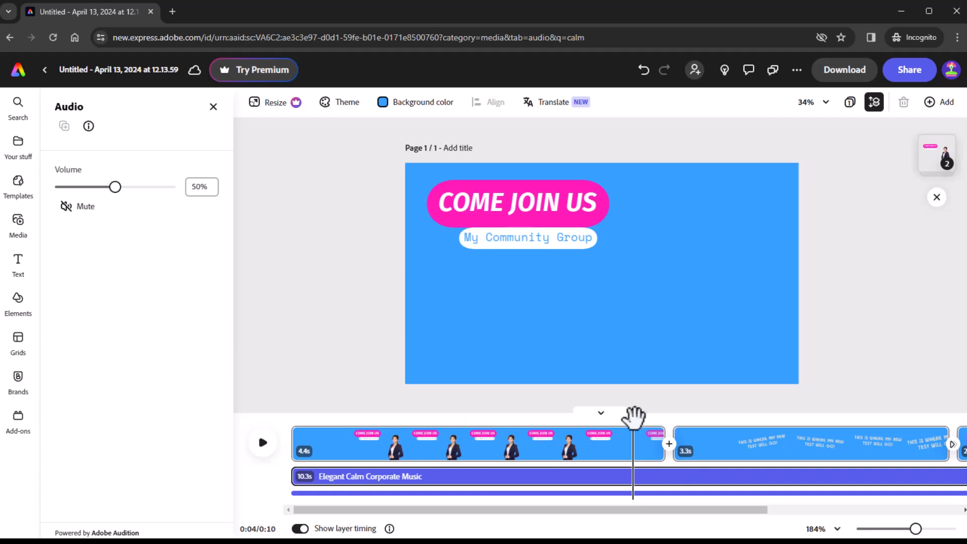
left_click_drag(634, 416, 270, 400)
left_click(263, 444)
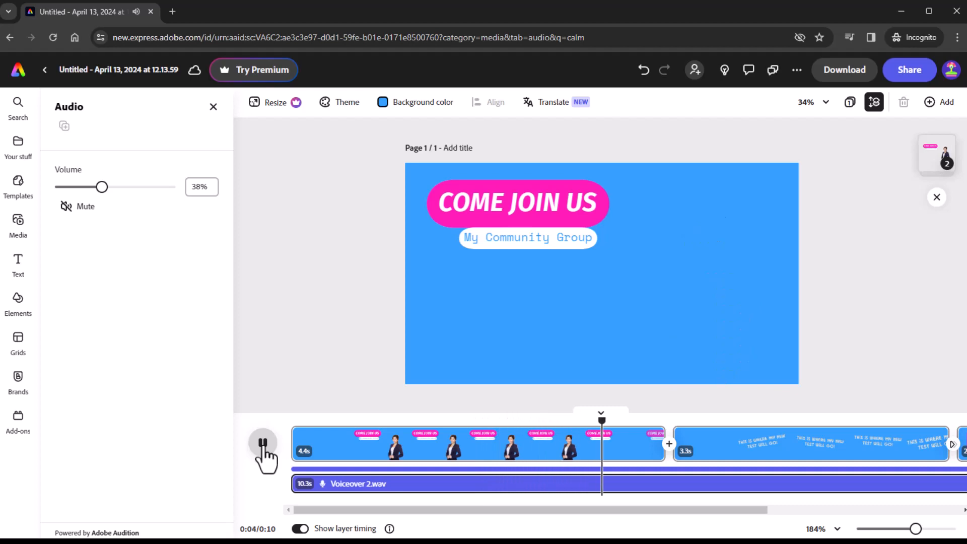
left_click(263, 443)
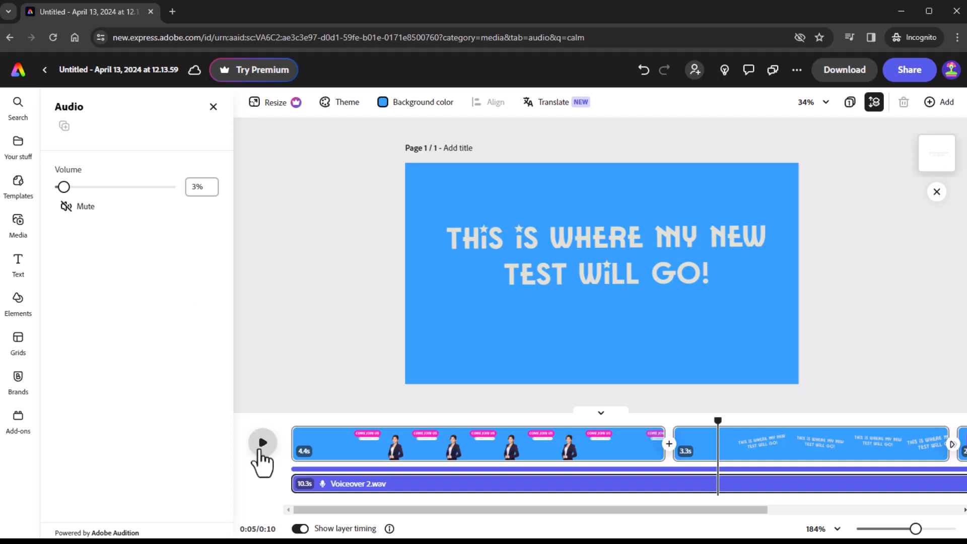
left_click(262, 443)
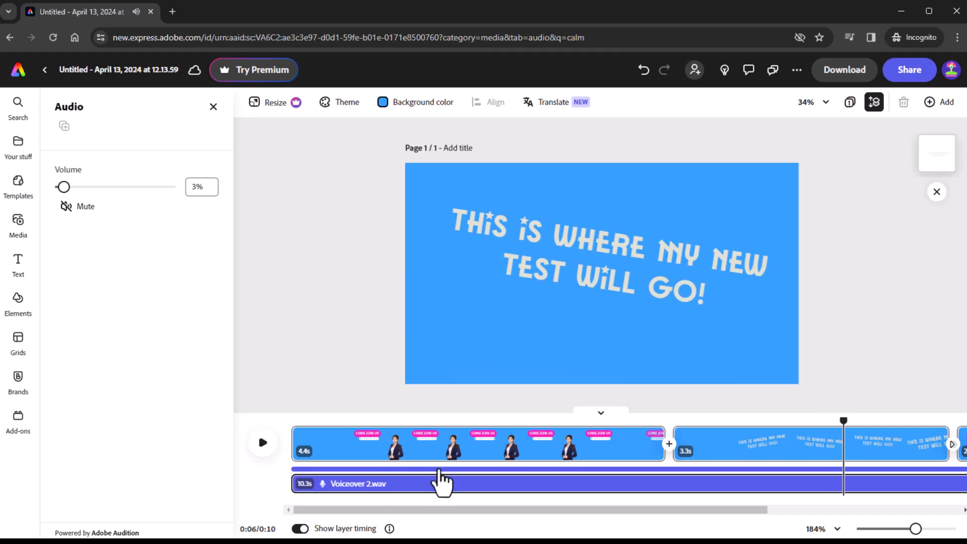
- Set the Elegant Calm Corporate Music volume to 8% and the voiceover volume to 59%
left_click(439, 469)
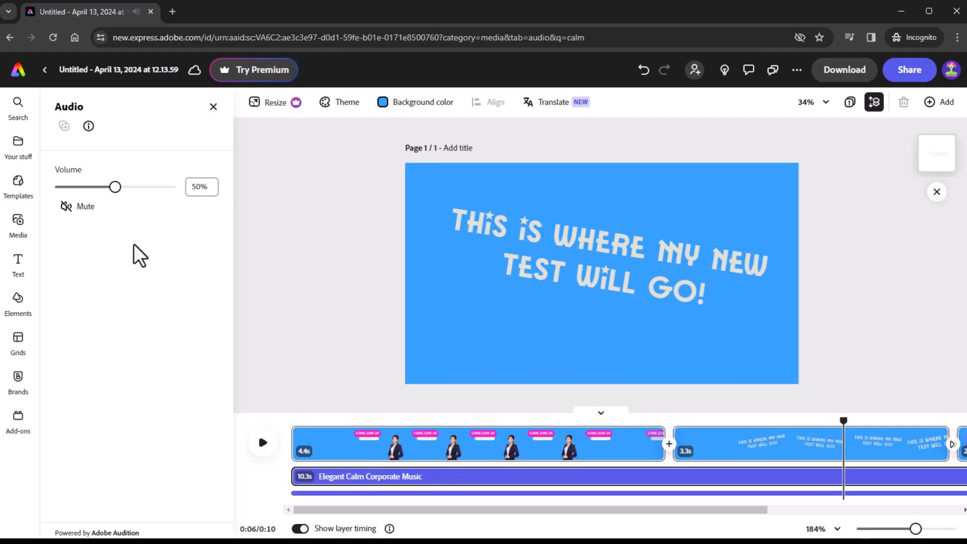
left_click_drag(115, 187, 72, 189)
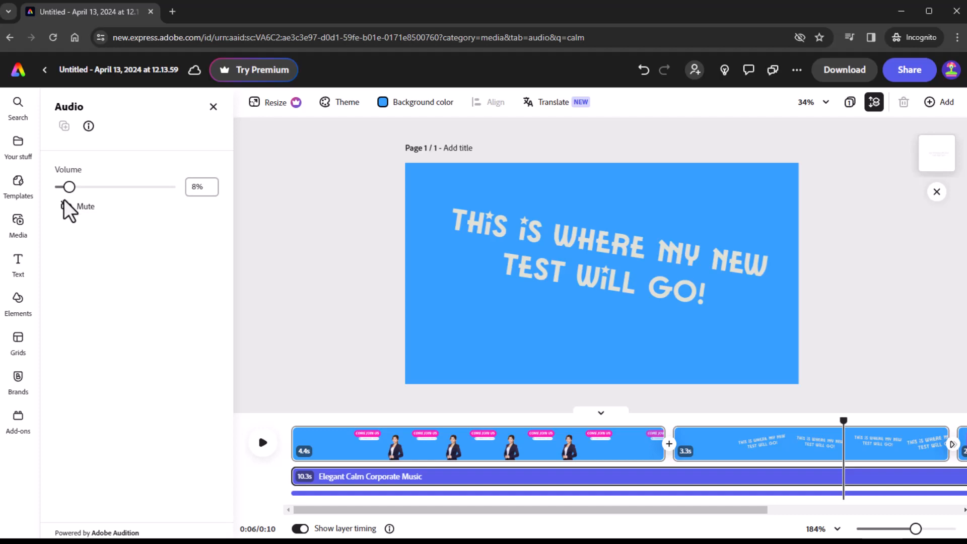
left_click(317, 492)
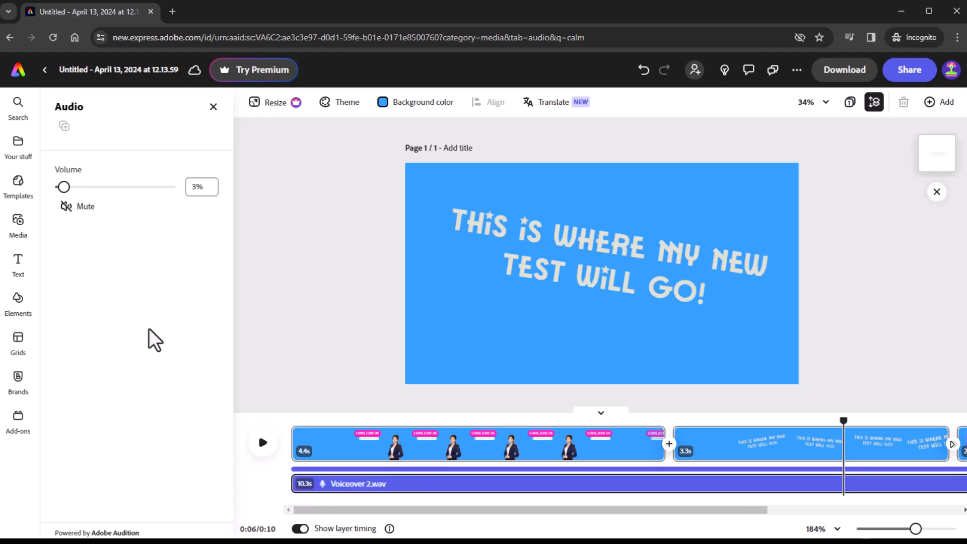
left_click_drag(63, 187, 125, 187)
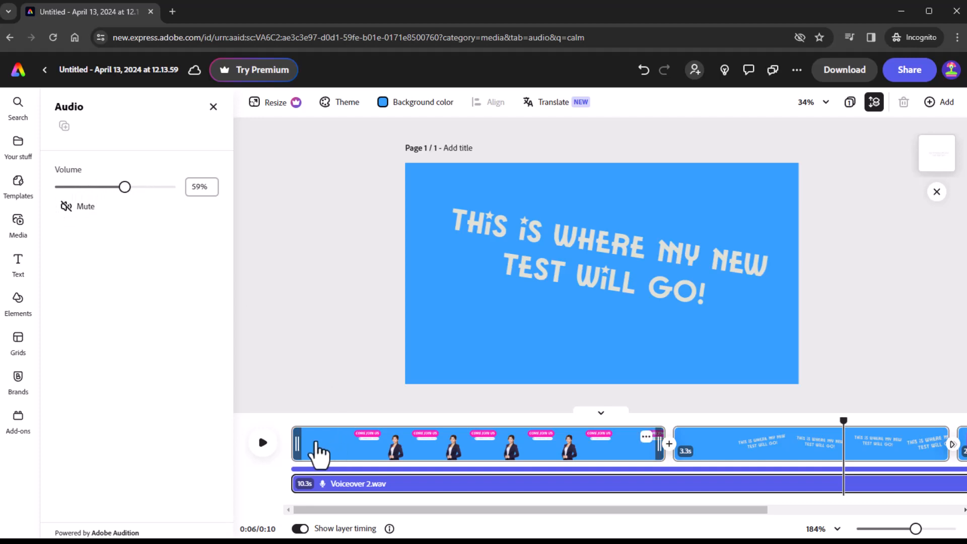
- Play the video from the start to check the audio mix and view the options available for the voiceover clip
left_click(298, 427)
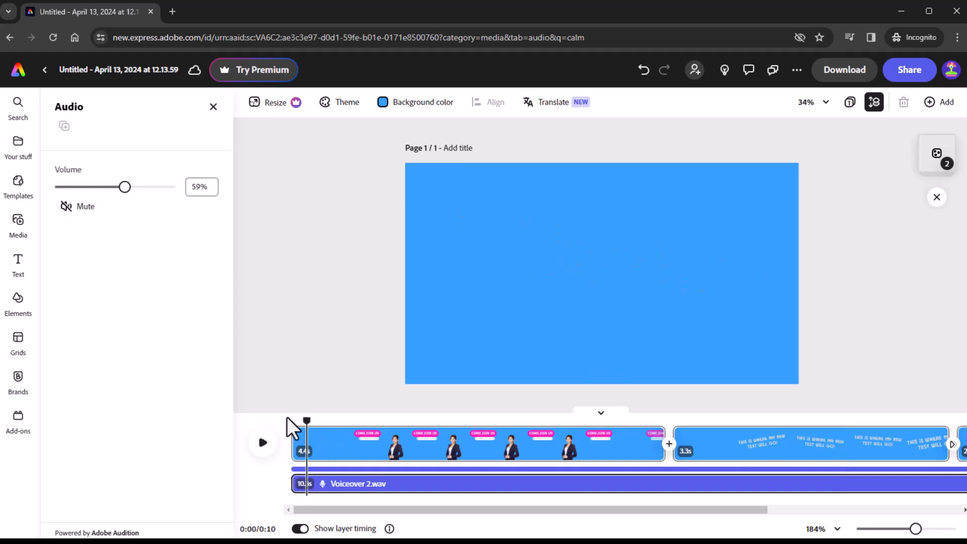
left_click(262, 443)
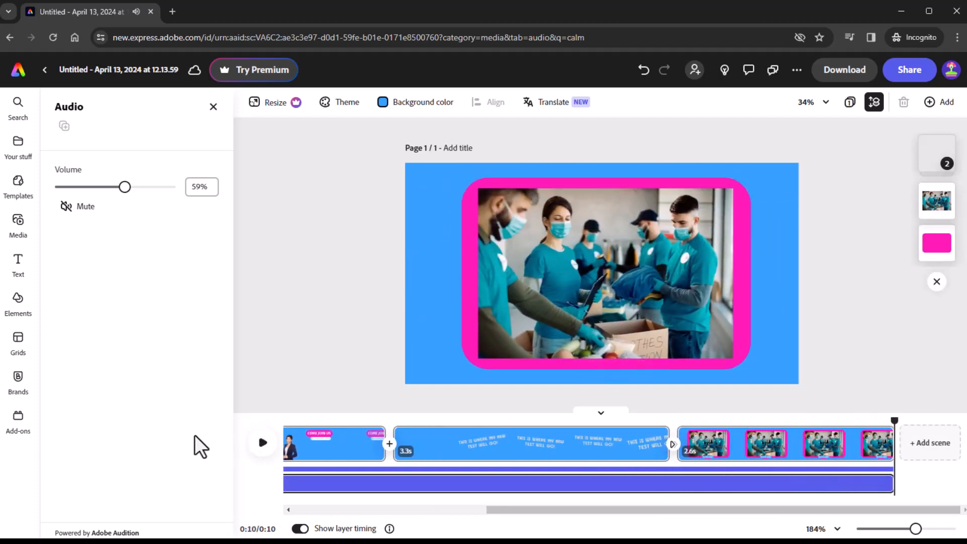
mouse_move(738, 491)
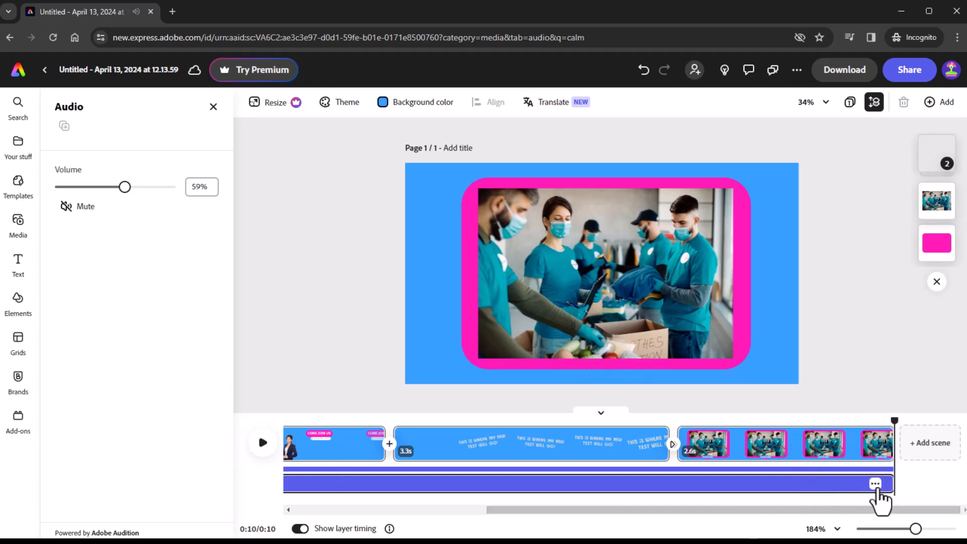
left_click(876, 484)
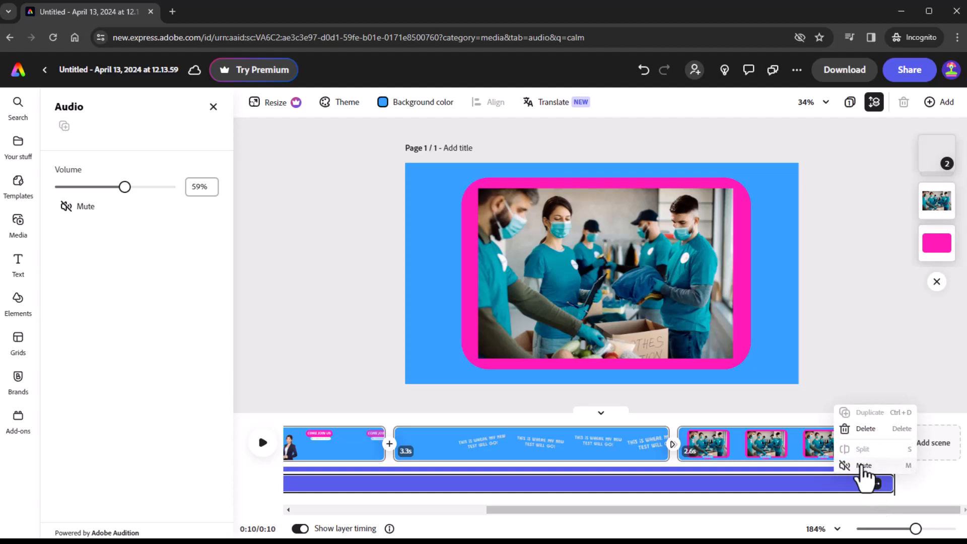
left_click(809, 488)
left_click(862, 468)
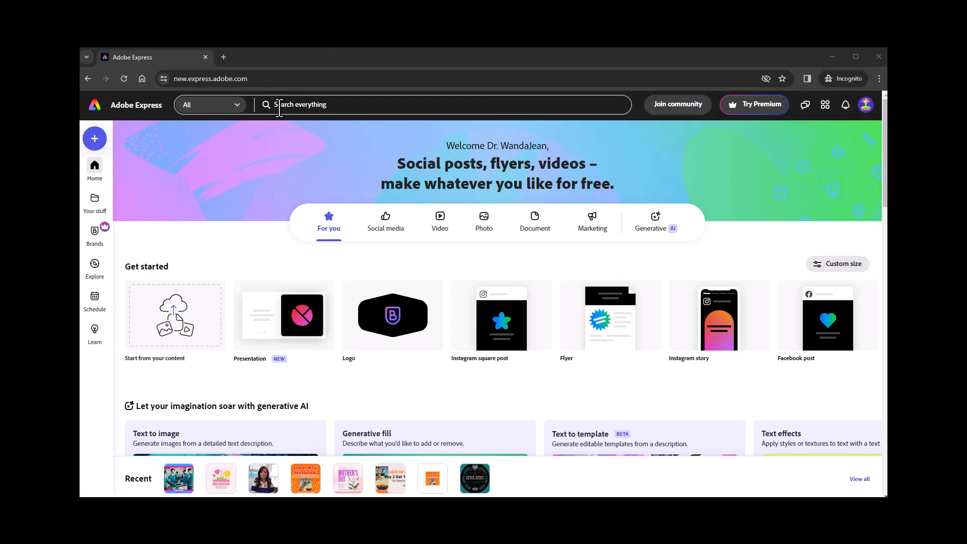
- Search the home page for "qr code", open the Generate QR code tool and enter the channel URL as its link
left_click(279, 106)
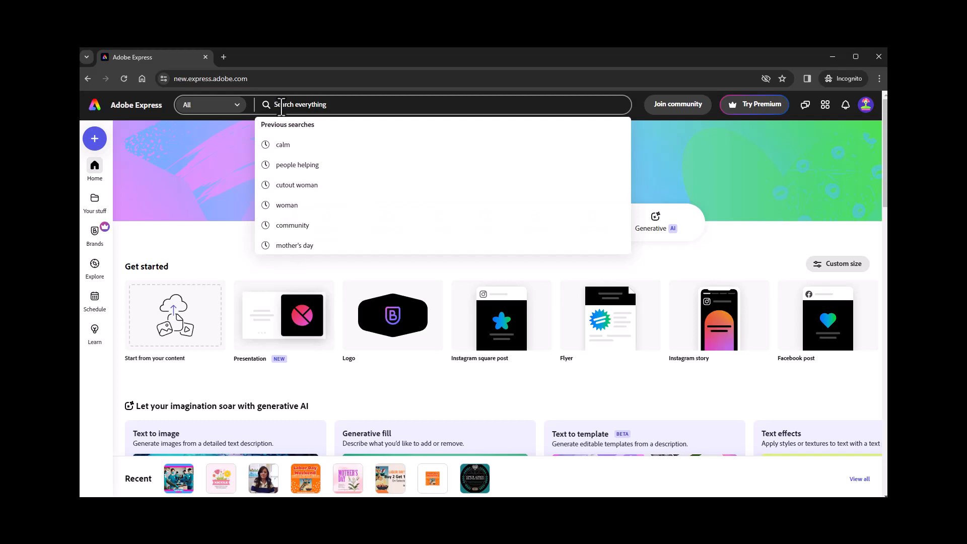
type("qr")
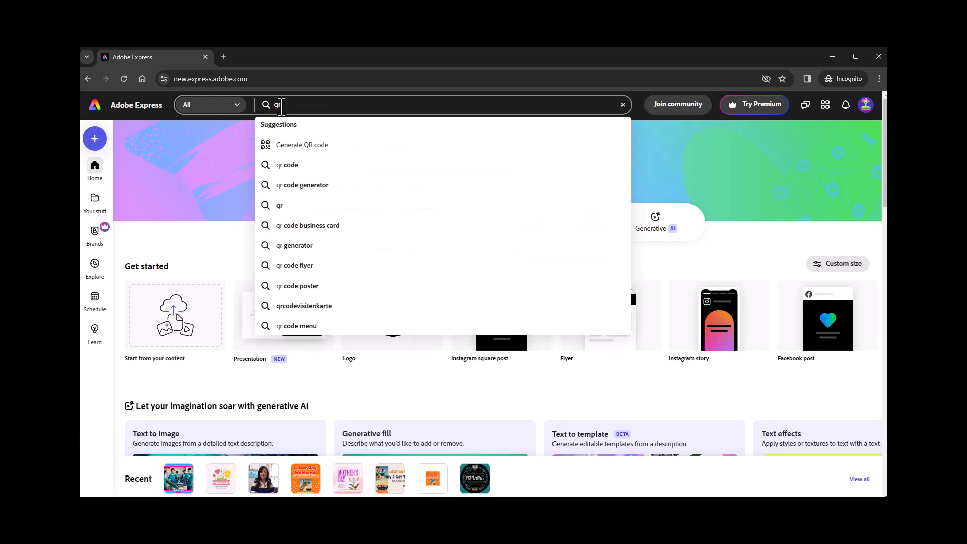
type(" code")
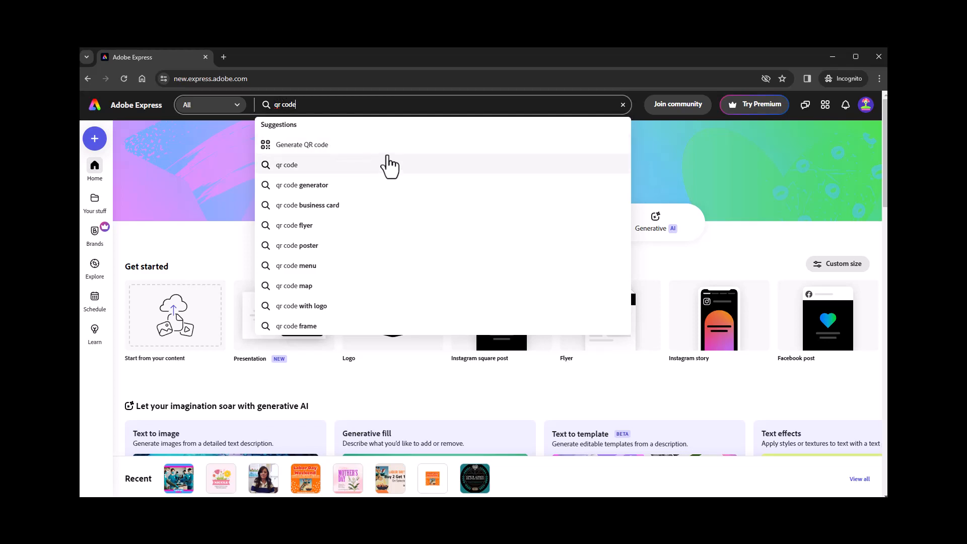
left_click(388, 156)
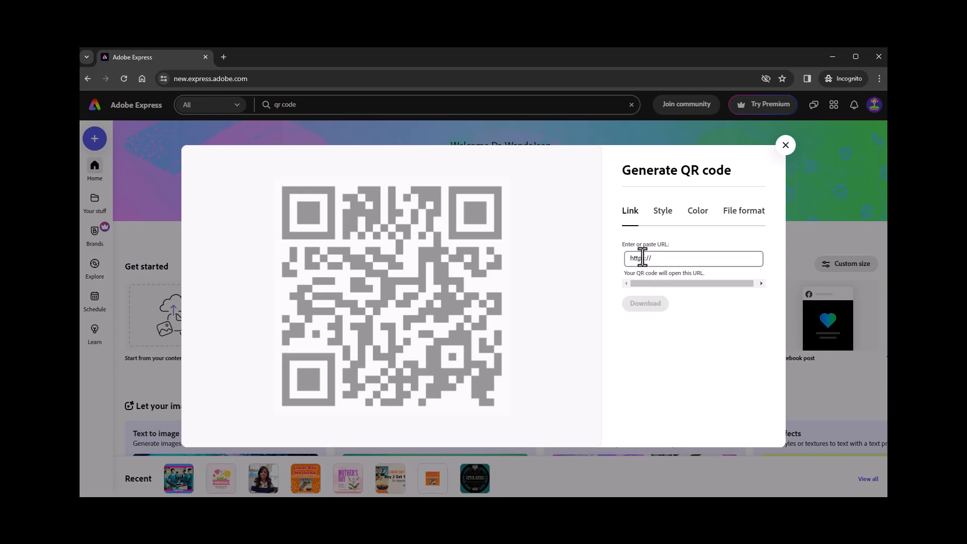
left_click(685, 258)
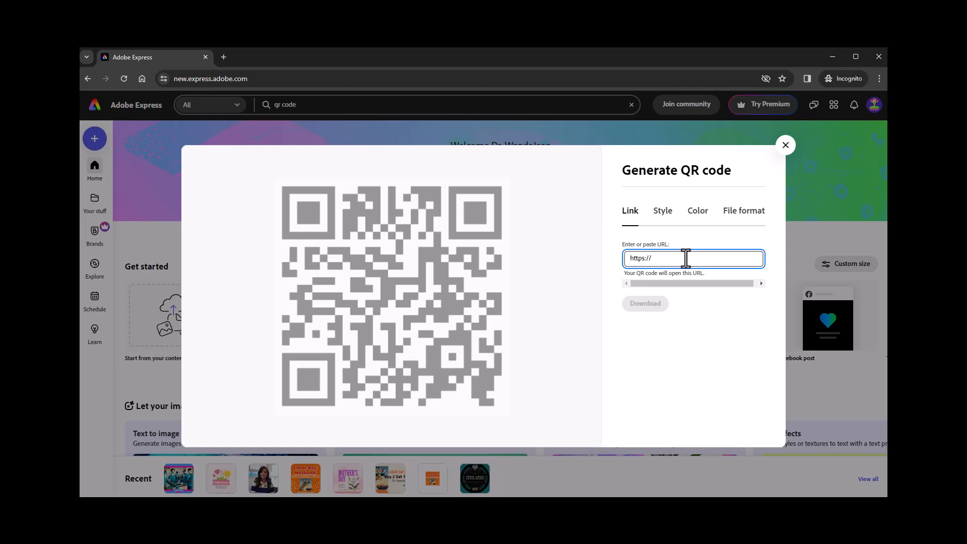
type("e.com/channel/UCh5SalOUF1ozrT8yZuZkdkQ")
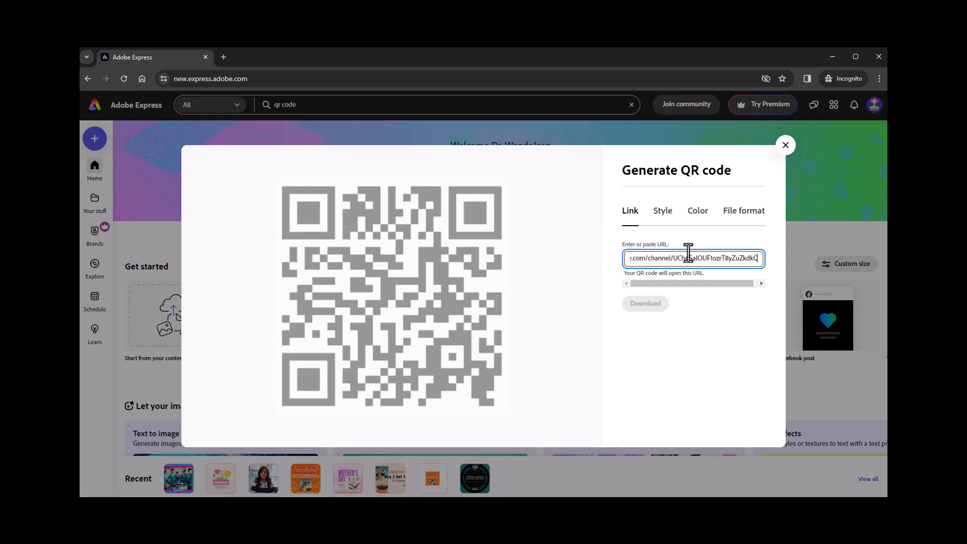
- Change the QR code's dot style from square to the fully round dots
left_click(662, 211)
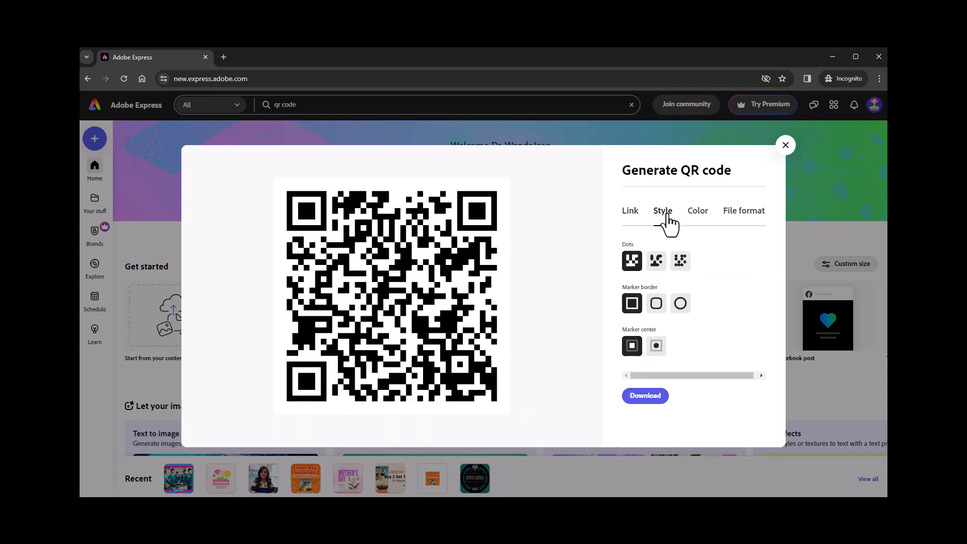
left_click(635, 214)
left_click(664, 214)
left_click(656, 260)
left_click(680, 263)
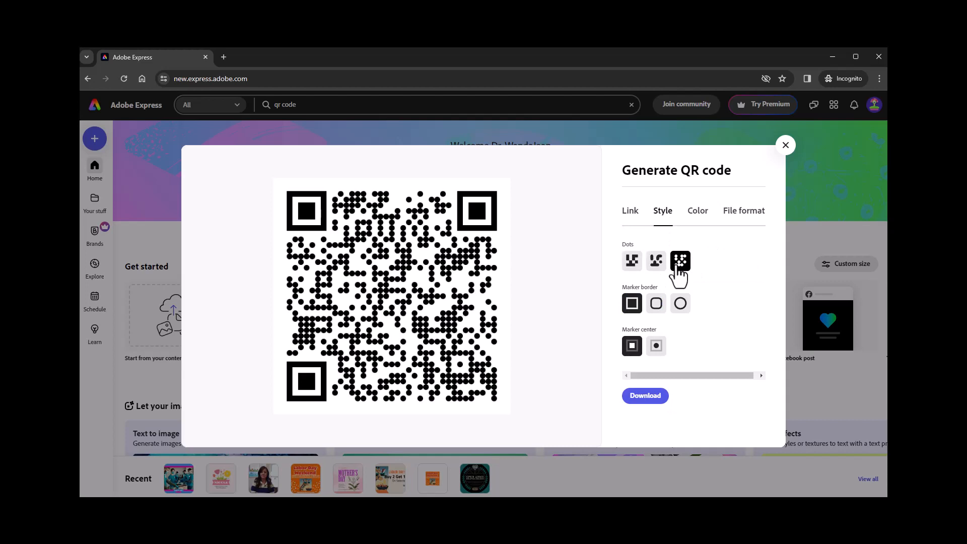
- Set the QR code's marker borders to the circular style and the marker centers to the round dot
left_click(656, 304)
left_click(679, 304)
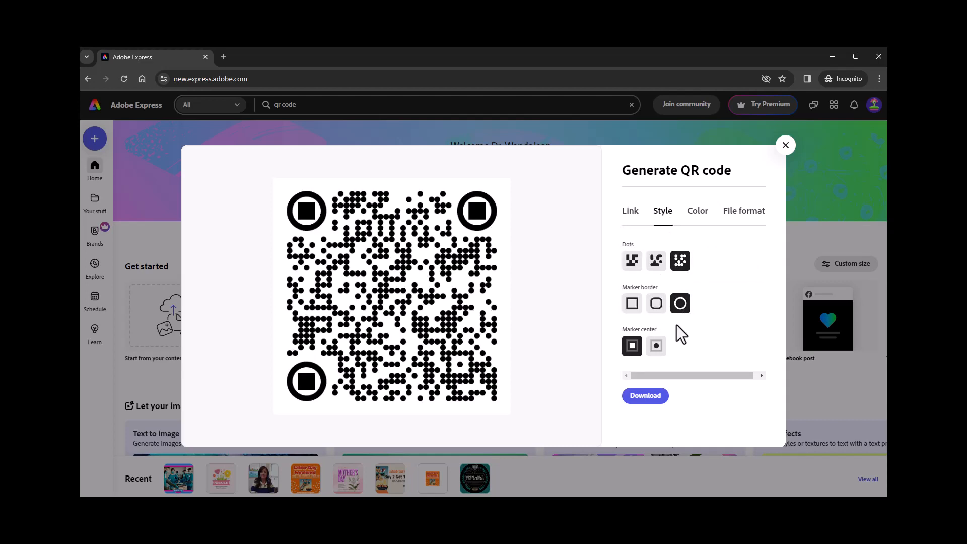
left_click(655, 345)
- Try the orange and blue colors on the QR code, and settle on red
left_click(696, 213)
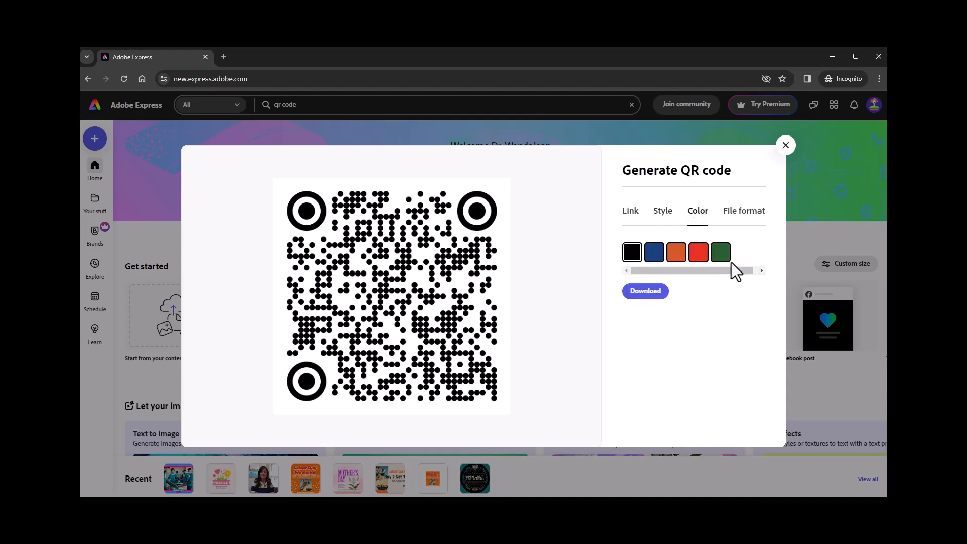
left_click(674, 254)
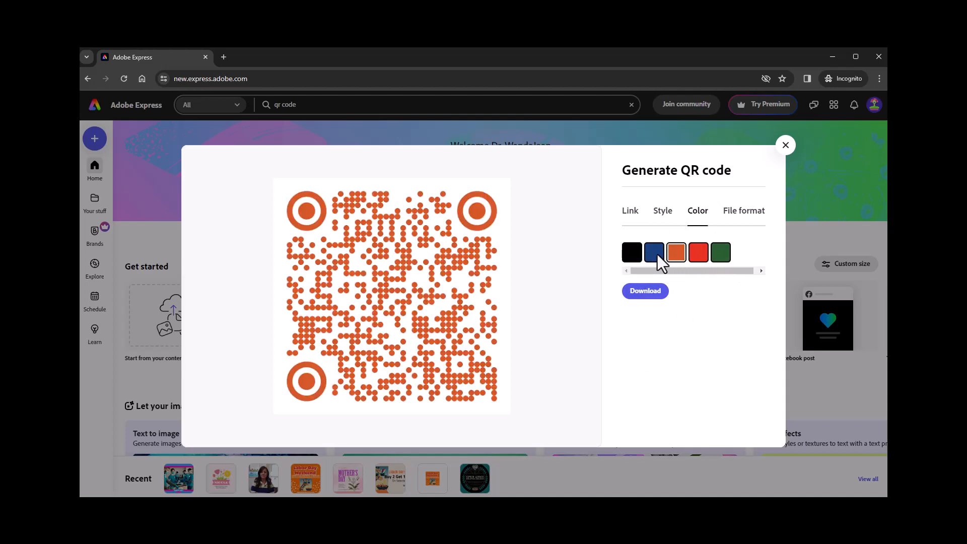
left_click(656, 253)
left_click(698, 254)
- Review the file formats available for downloading the QR code, keeping PNG selected
left_click(736, 218)
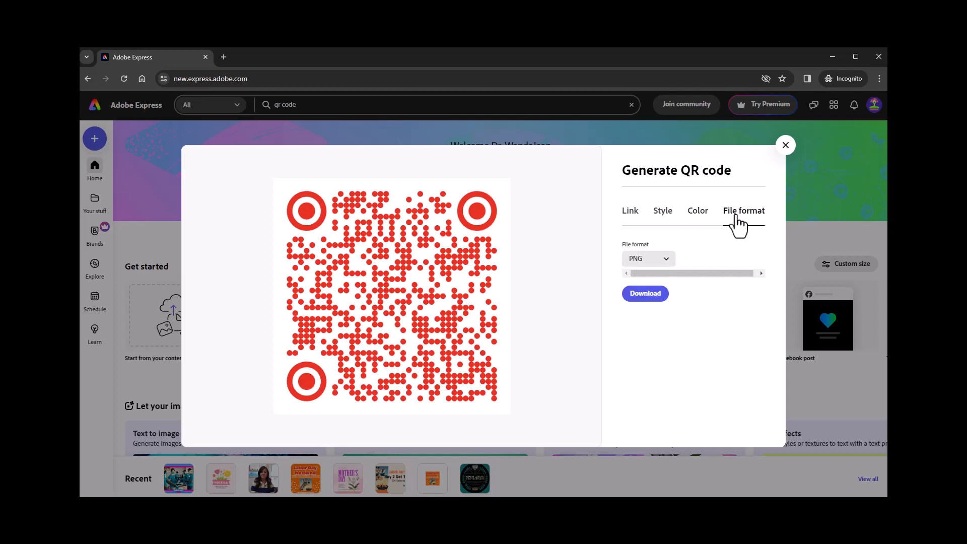
left_click(661, 260)
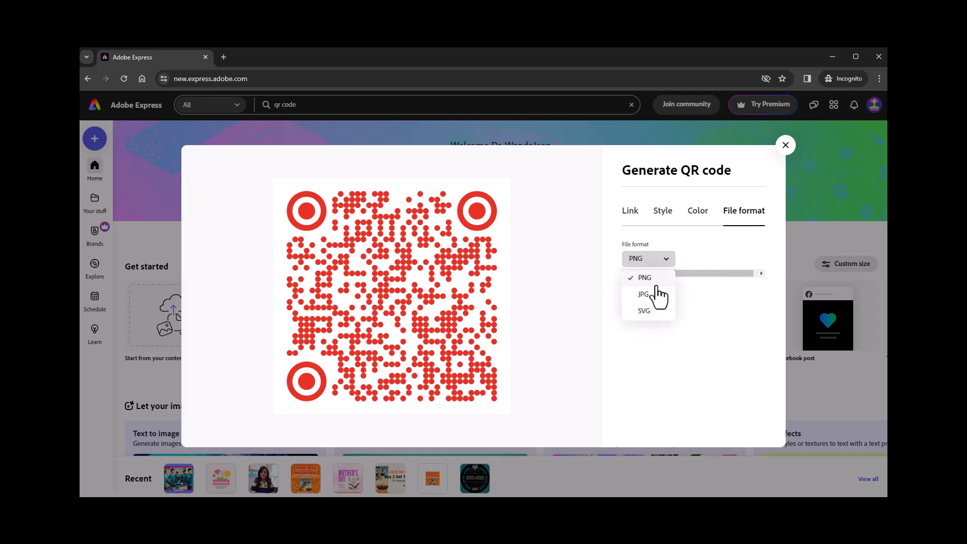
left_click(657, 257)
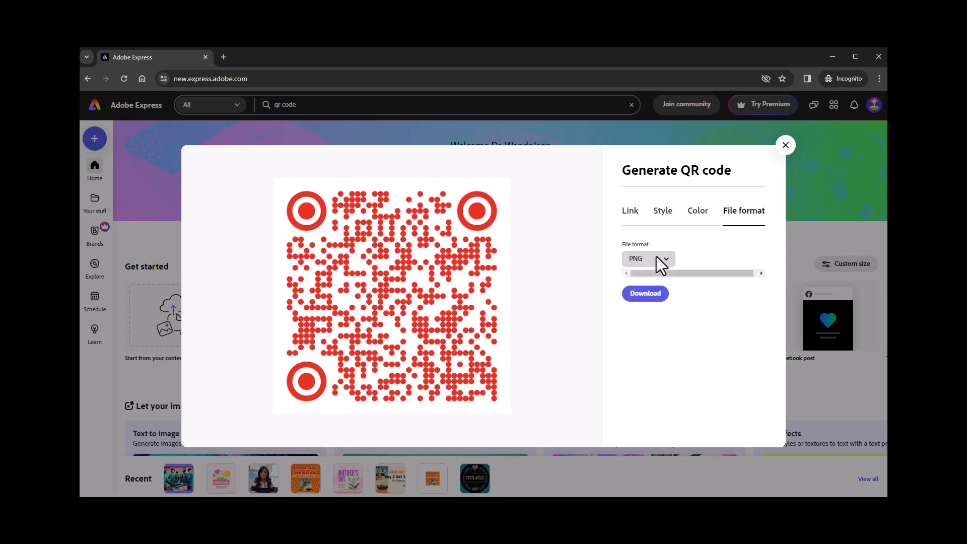